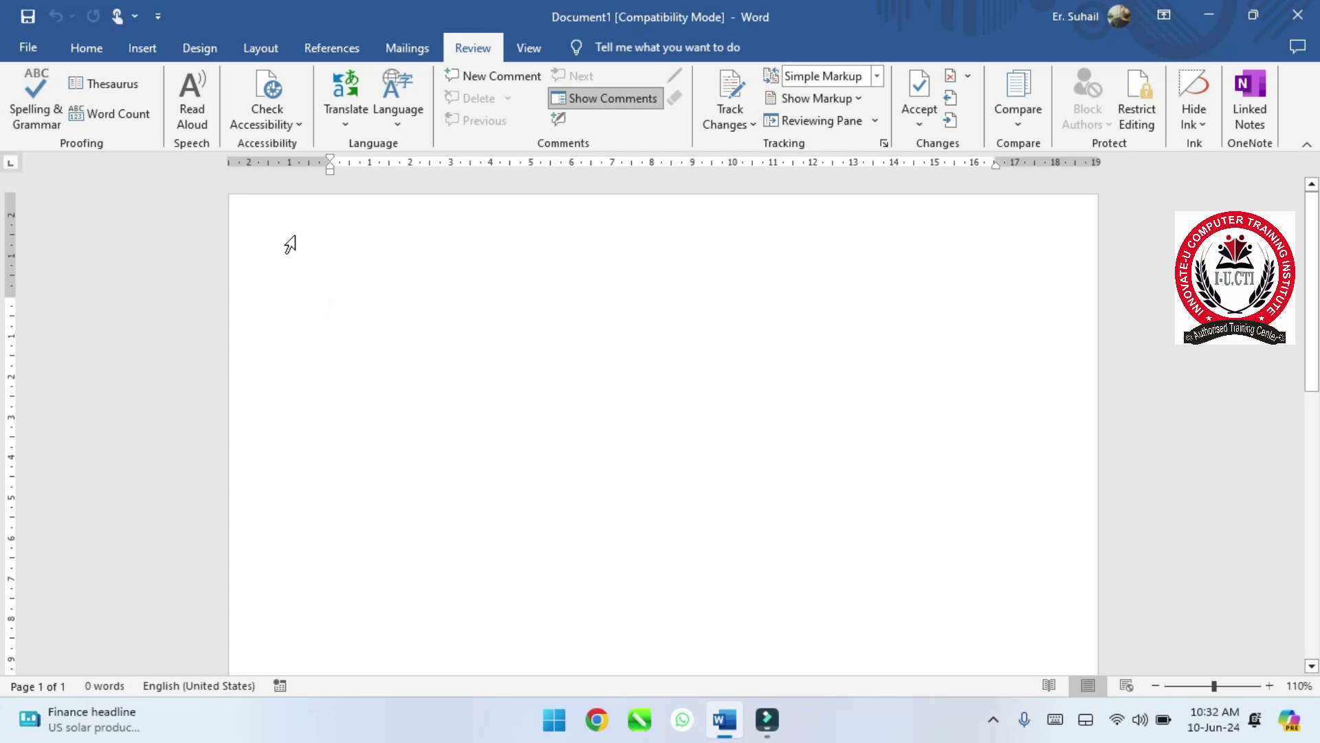
# - Type and erase the test words RAM and ABD, leaving the page empty
pyautogui.write('RAM')
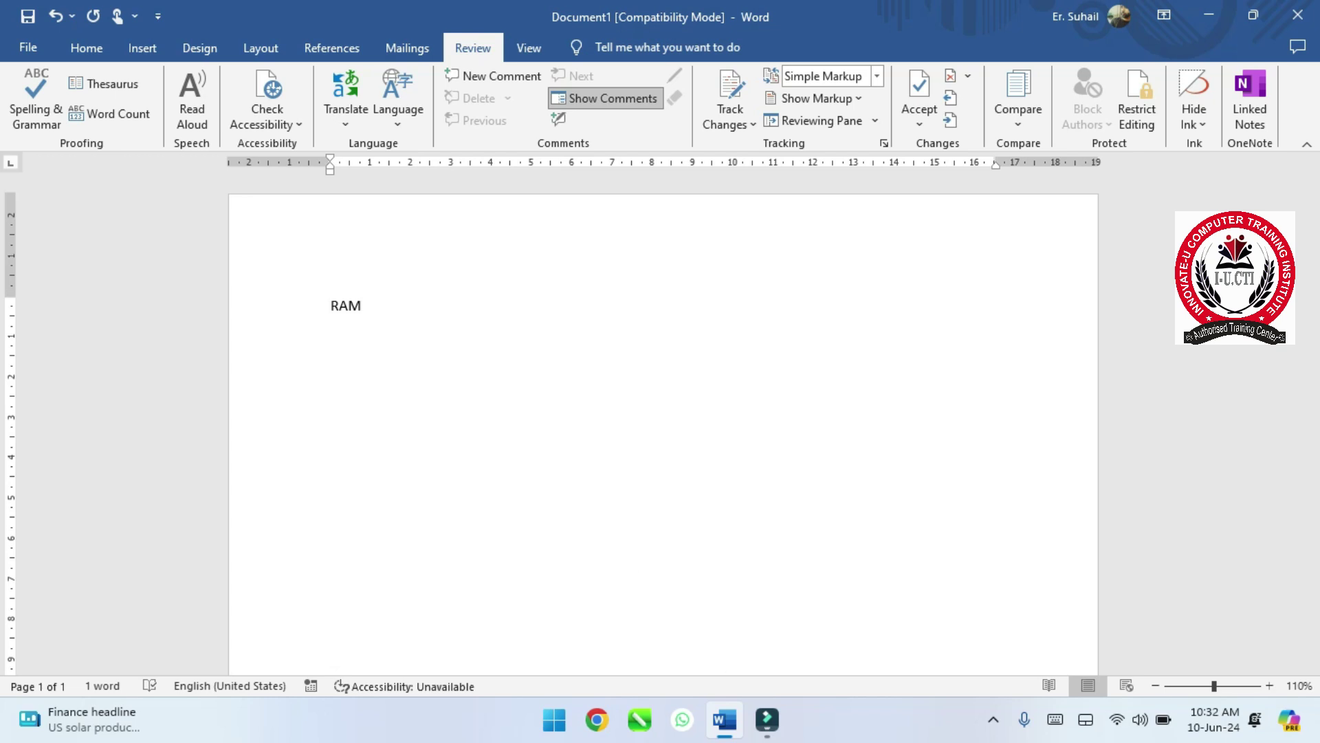
pyautogui.press('BackSpace')
pyautogui.press('BackSpace')
pyautogui.press('BackSpace')
pyautogui.press('BackSpace')
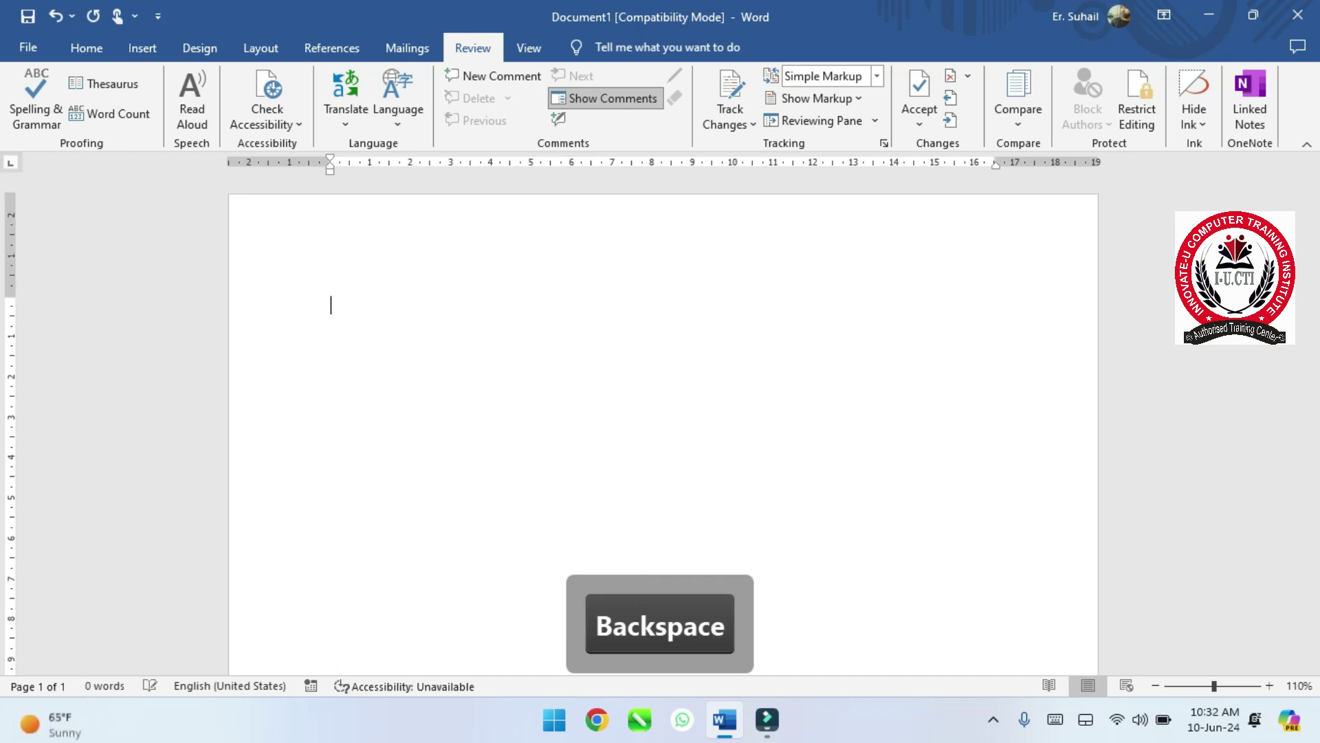
pyautogui.write('ABD')
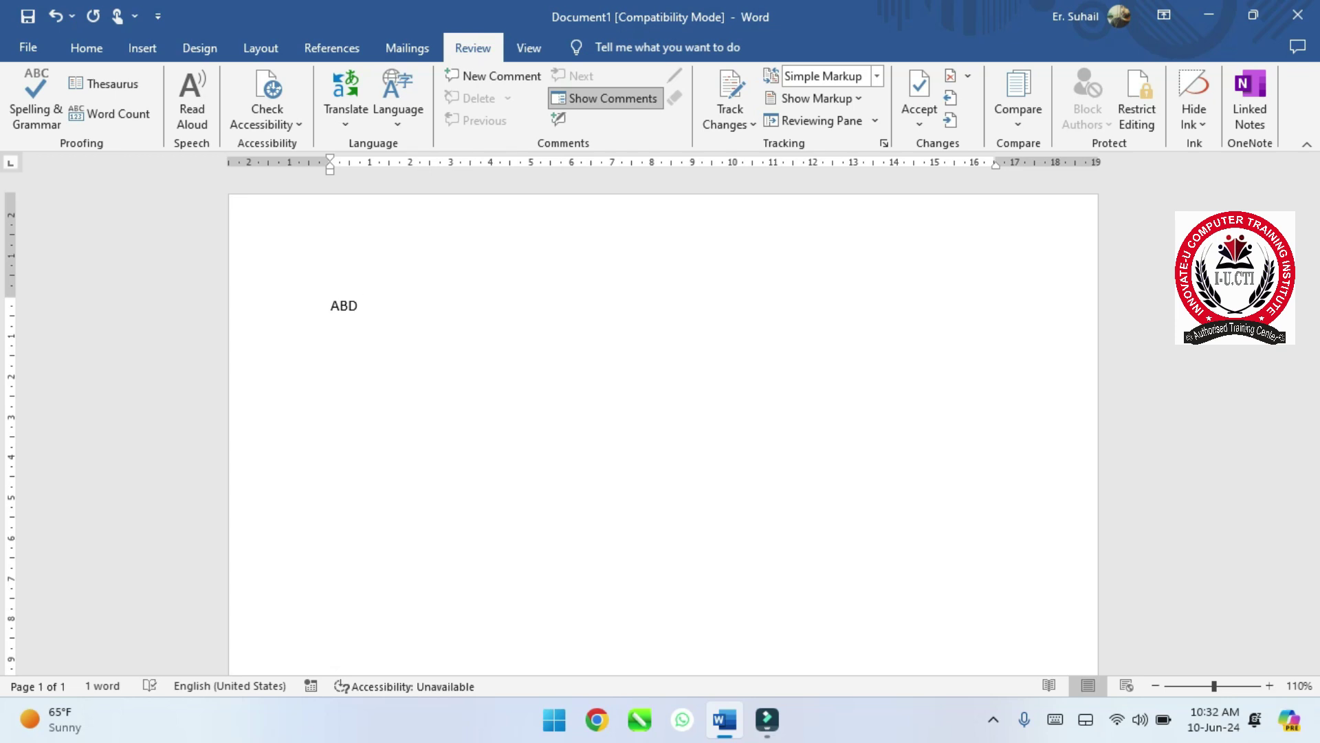
pyautogui.press('BackSpace')
pyautogui.press('BackSpace')
pyautogui.press('BackSpace')
pyautogui.press('BackSpace')
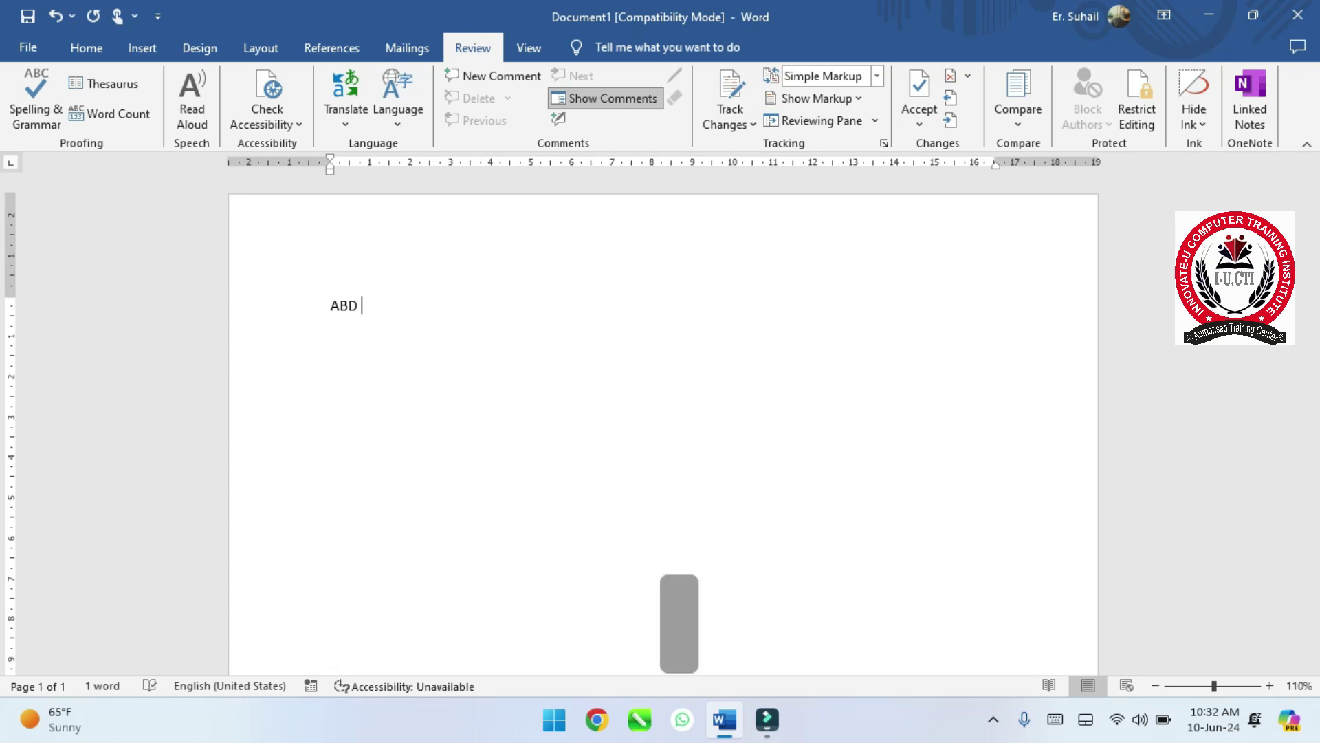
# - Open Word Options from File > More and go to the Proofing category
pyautogui.click(46, 51)
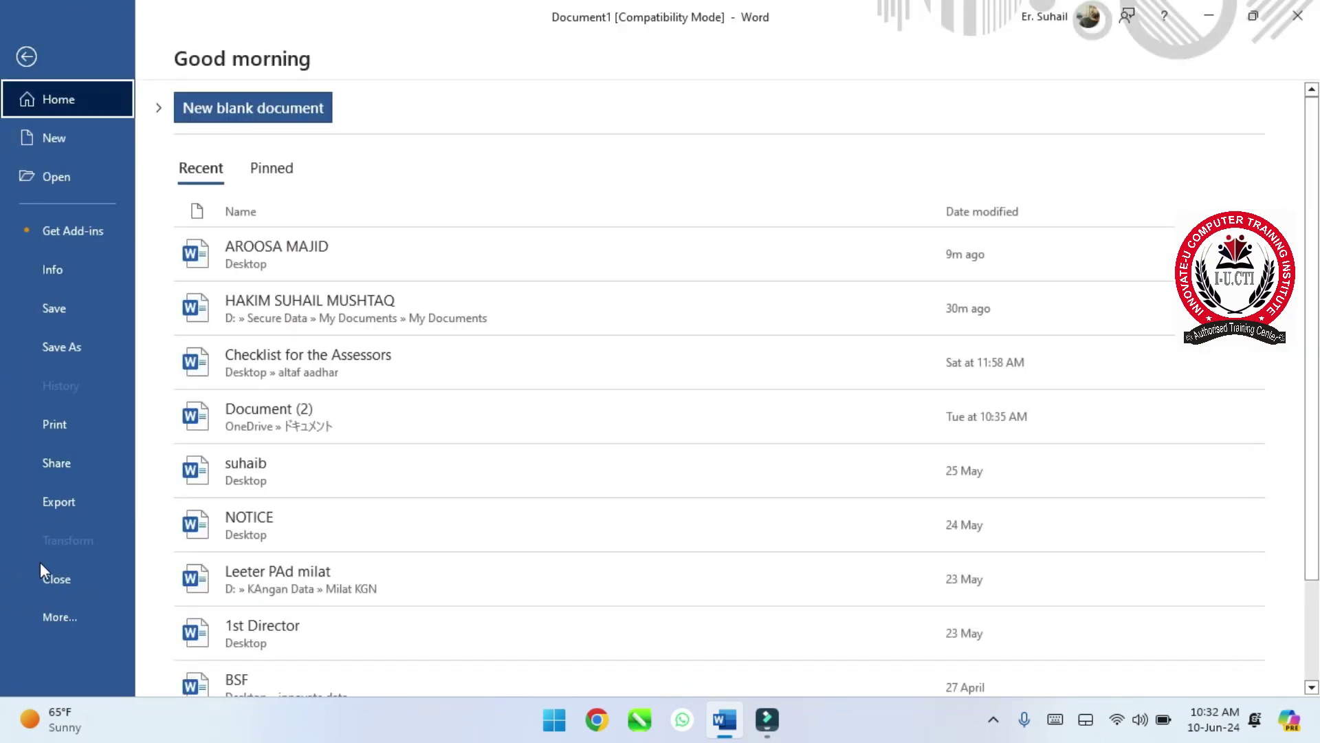
pyautogui.click(60, 615)
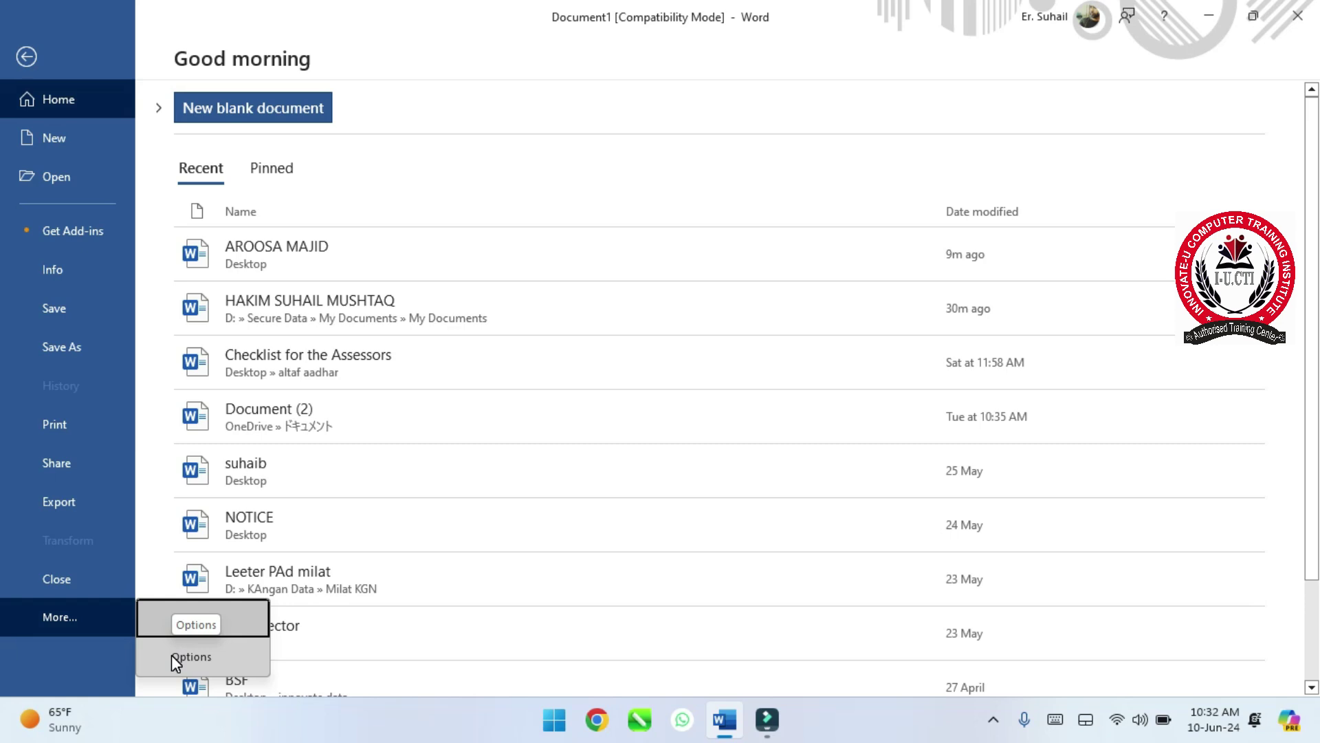
pyautogui.click(171, 655)
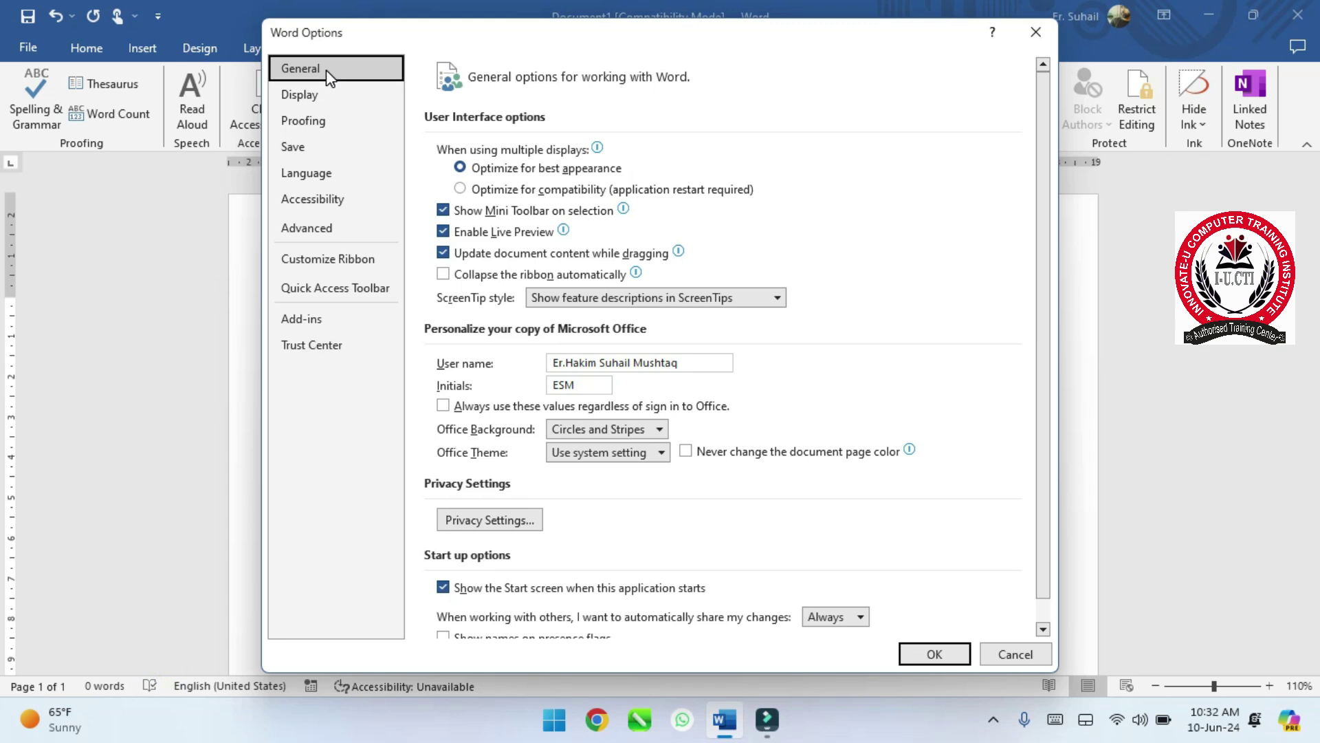
pyautogui.click(335, 128)
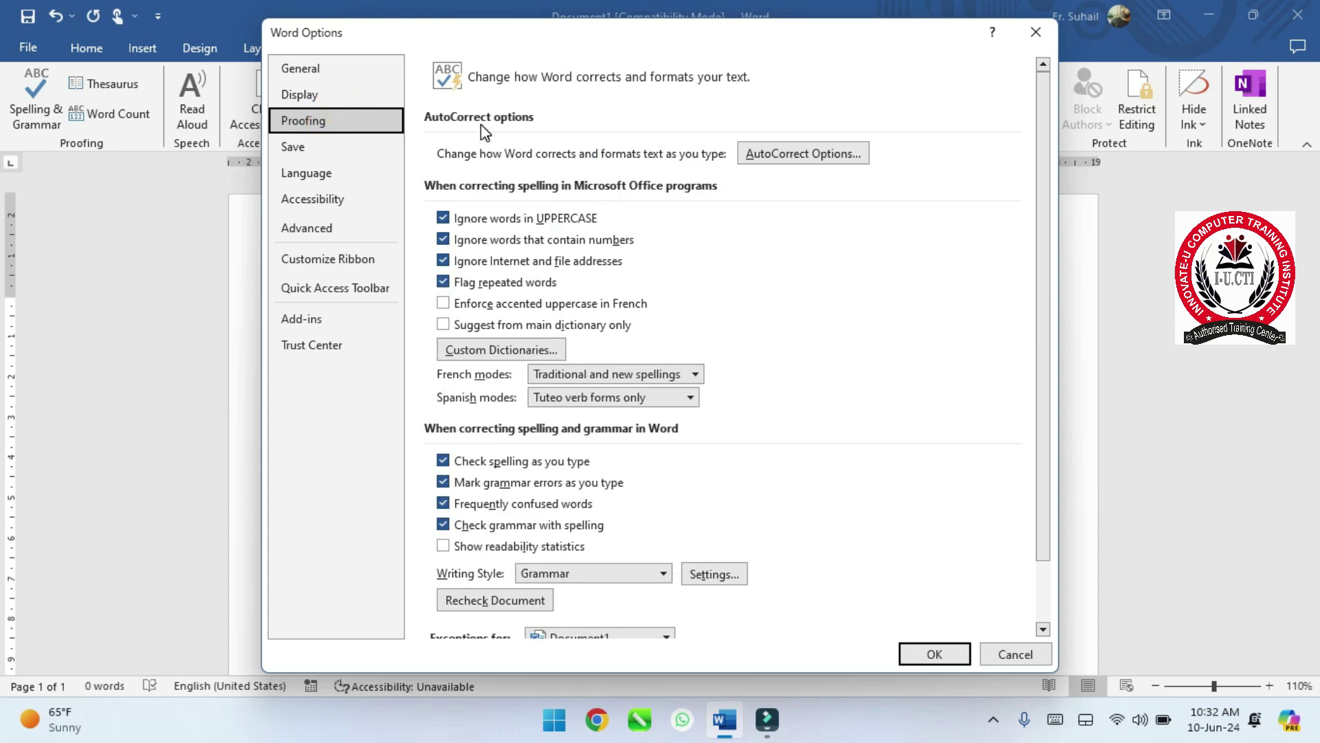
# - In AutoCorrect Options, add iNUCTI → 'INNOAVTE U COMPUTER TRAINING INSTITUTE' and confirm with OK
pyautogui.click(800, 154)
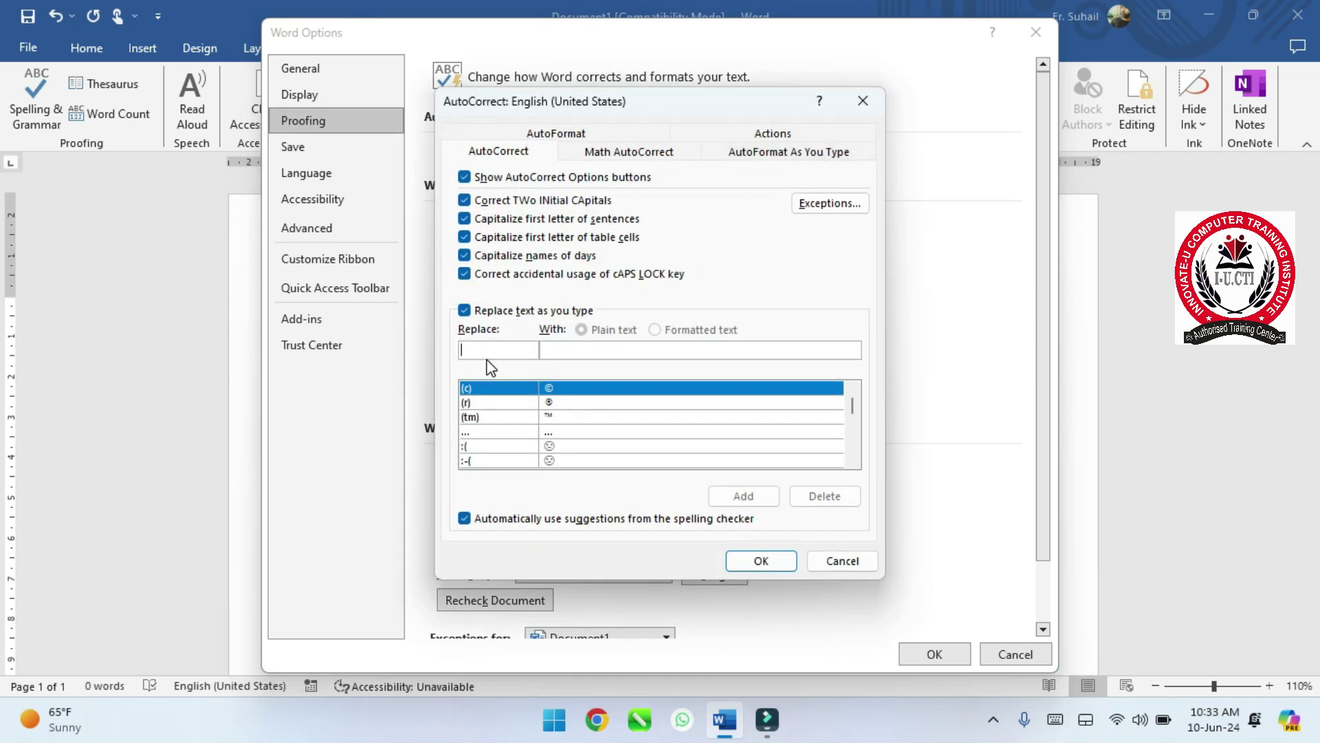
pyautogui.write('iU')
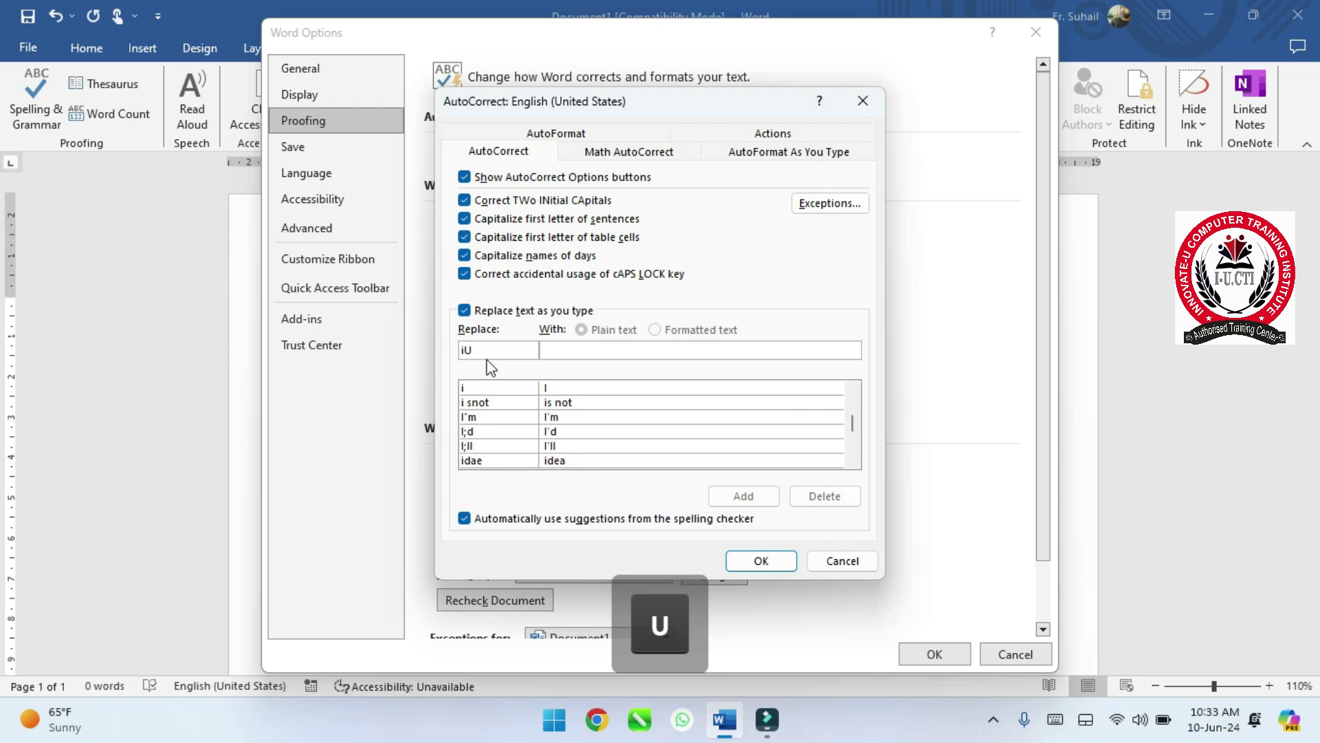
pyautogui.write('T')
pyautogui.press('BackSpace')
pyautogui.press('BackSpace')
pyautogui.press('BackSpace')
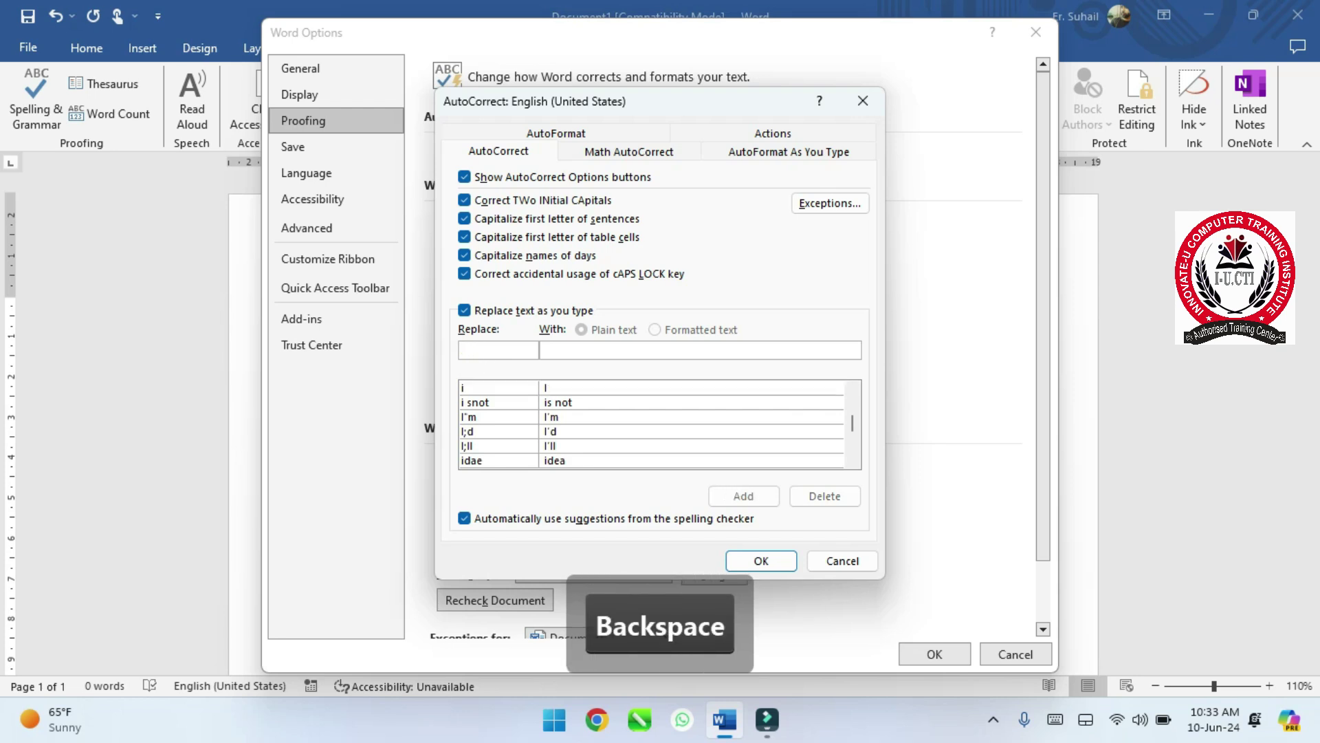
pyautogui.write('i')
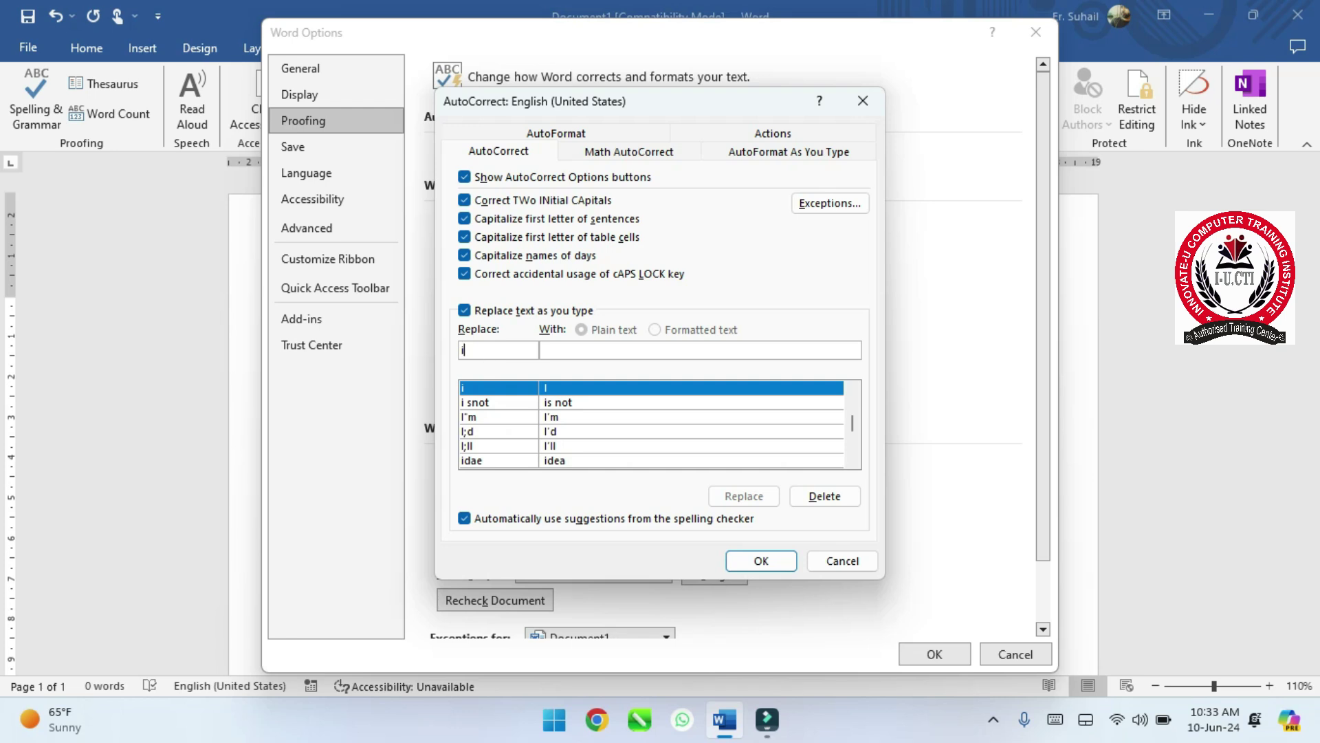
pyautogui.write('N')
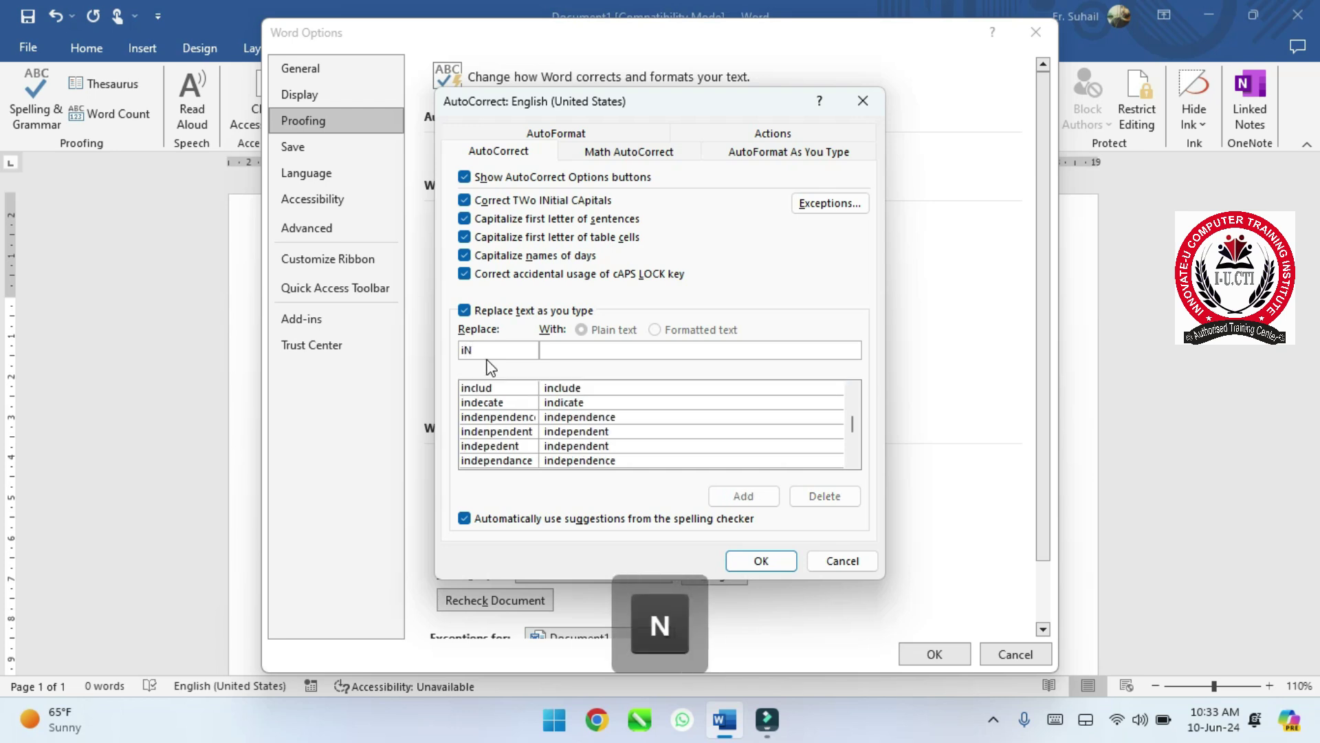
pyautogui.write('UCTI')
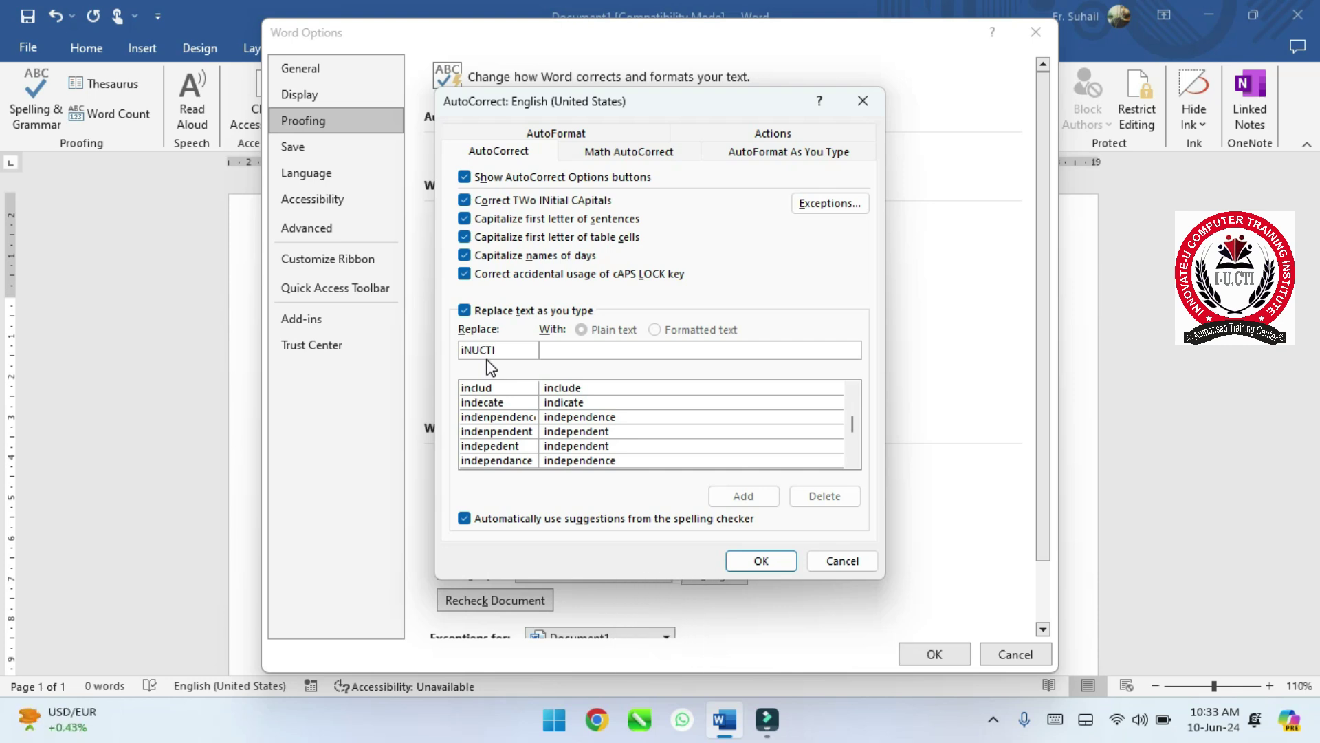
pyautogui.click(573, 352)
pyautogui.write('INNO')
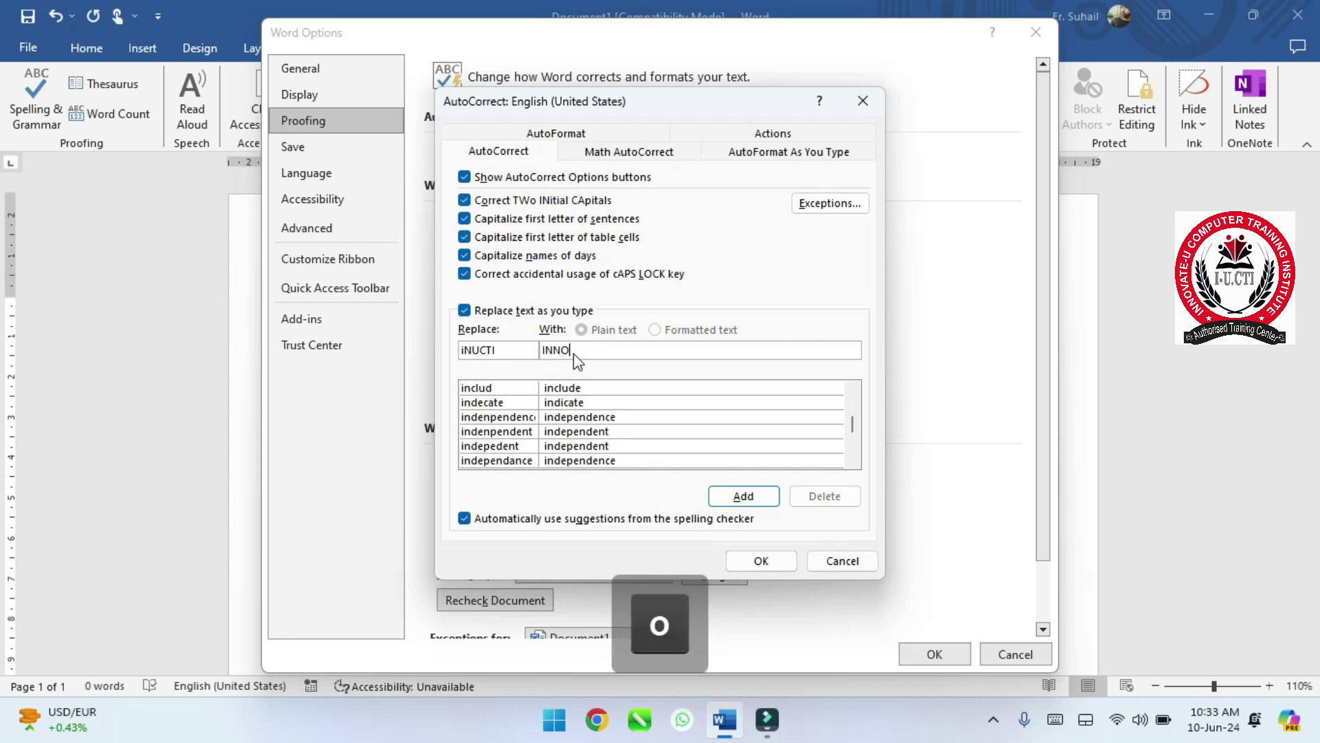
pyautogui.write('AVTE U')
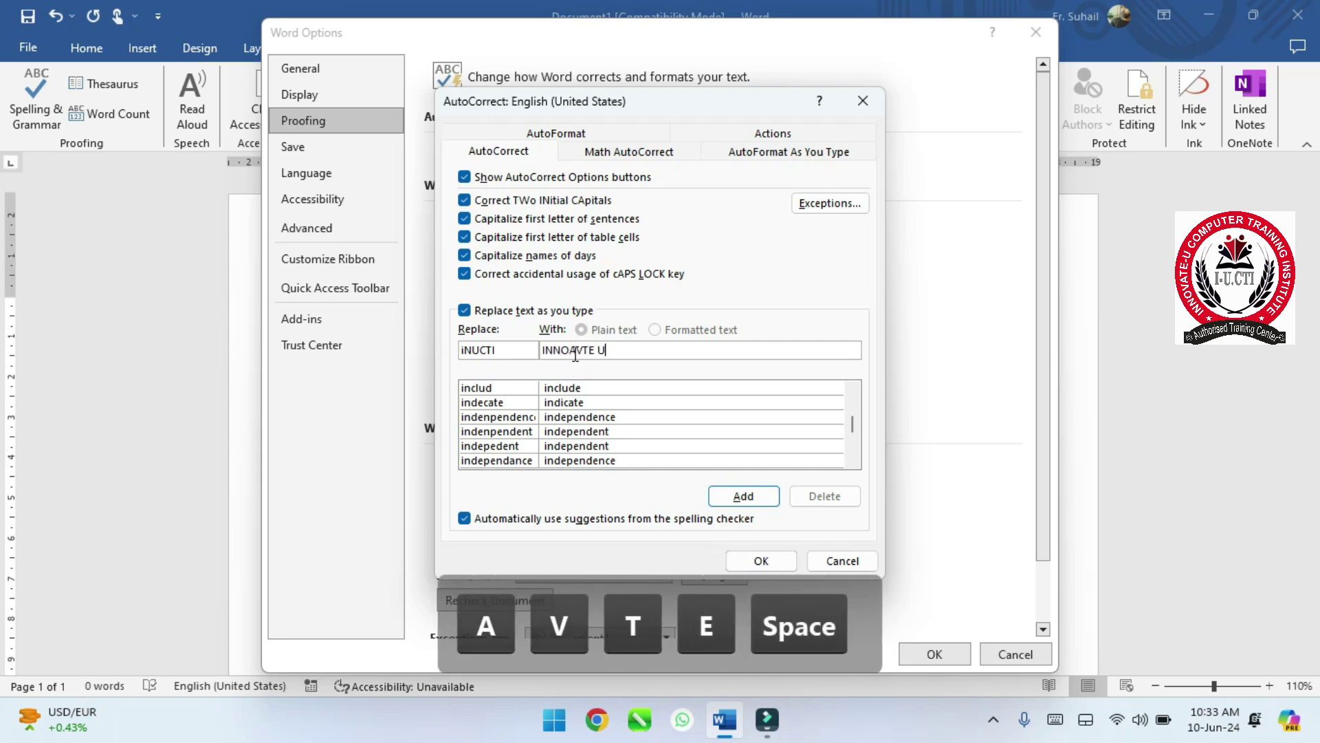
pyautogui.write(' COMPUTER TR')
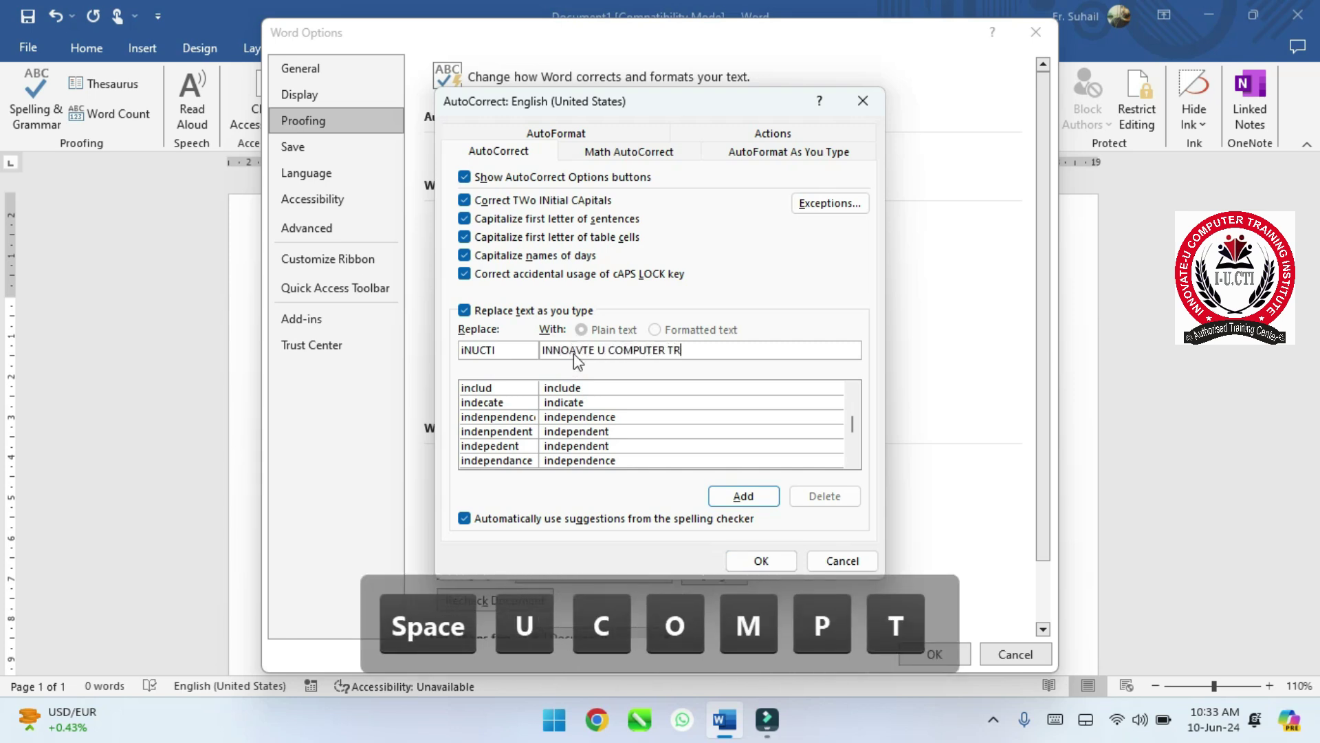
pyautogui.write('AINING')
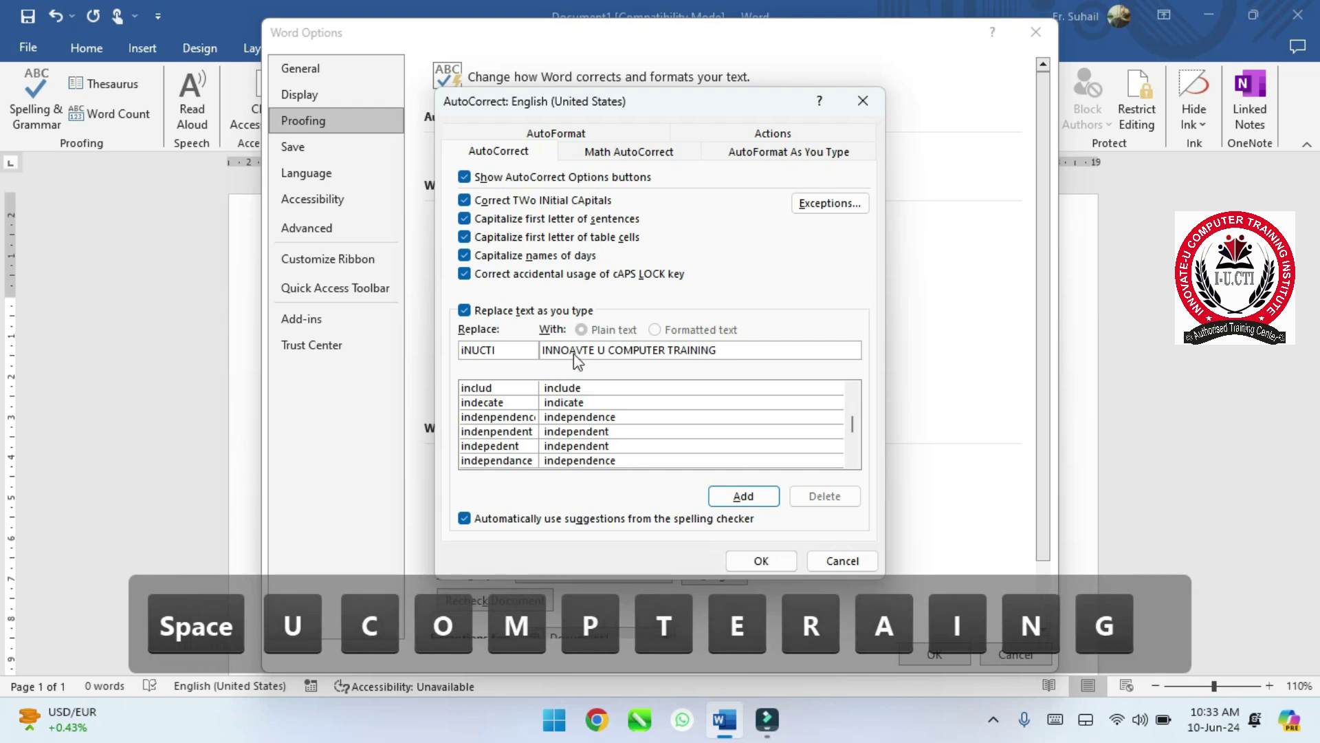
pyautogui.write(' INSTITU')
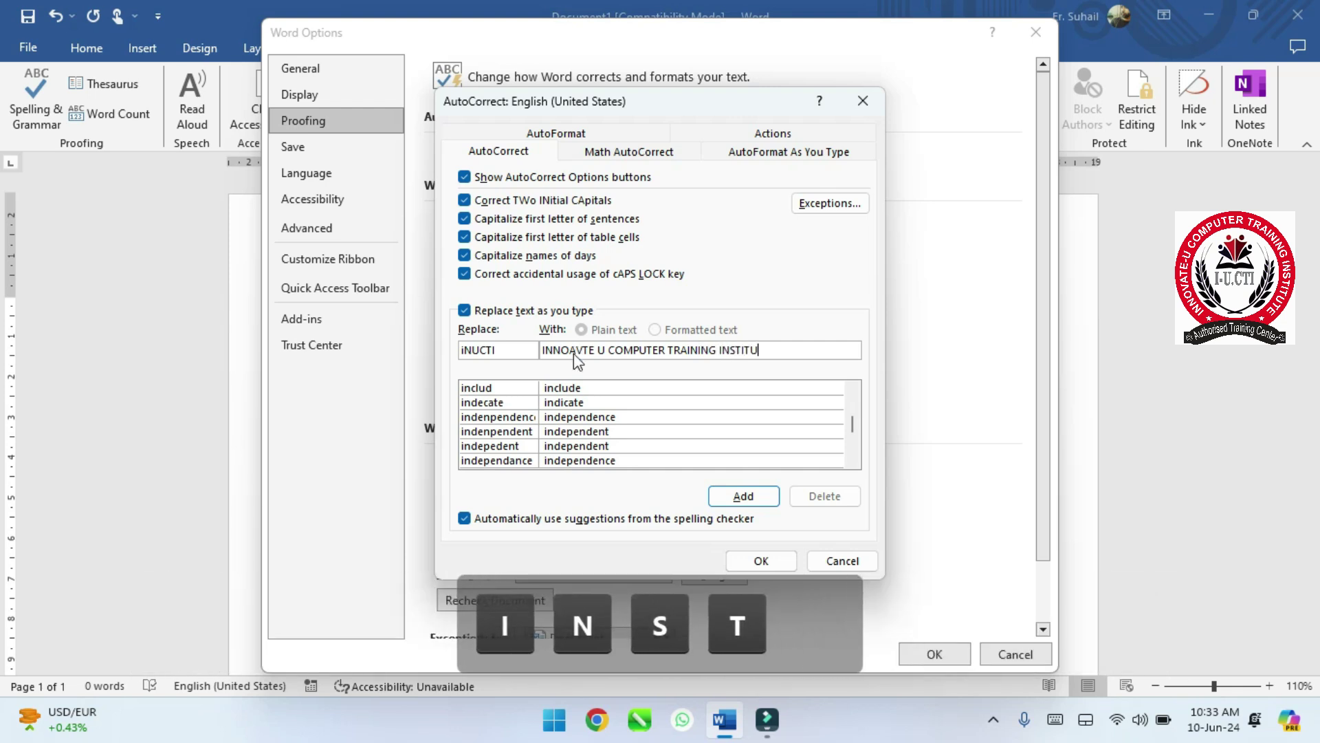
pyautogui.write('TE')
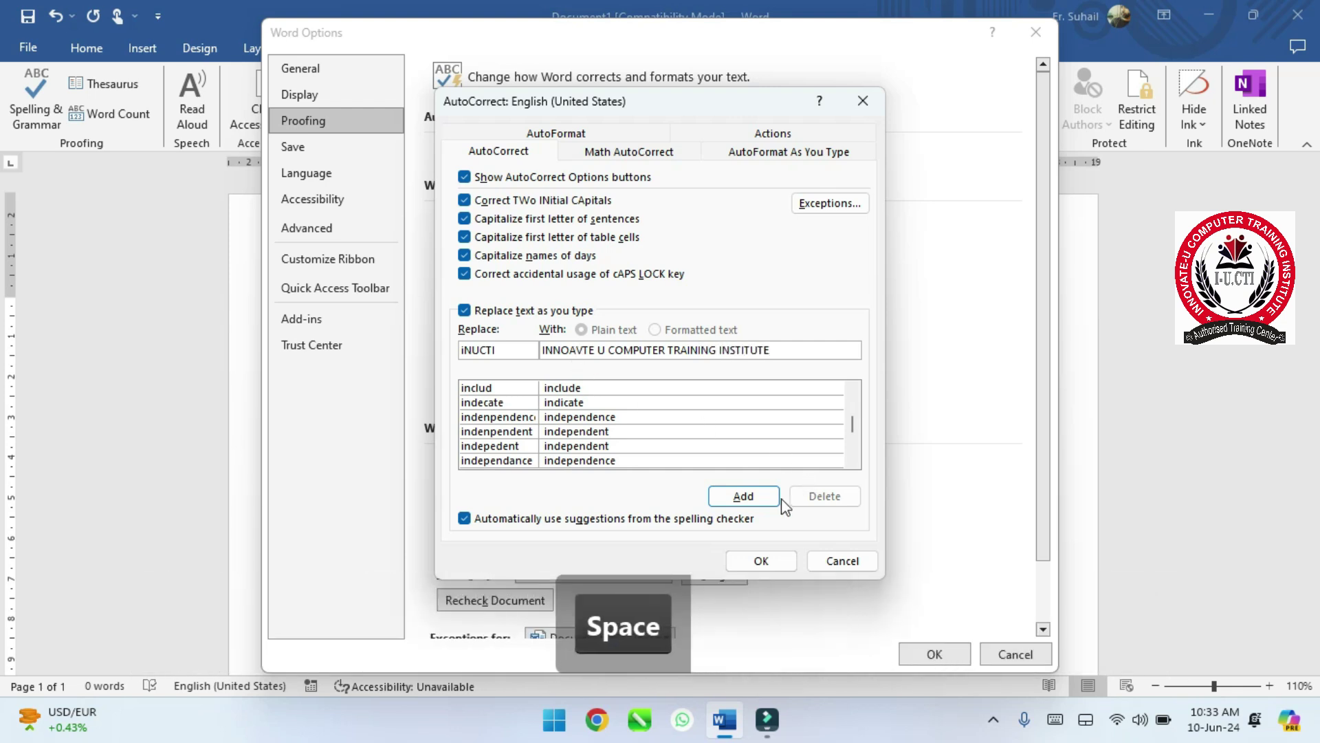
pyautogui.click(761, 502)
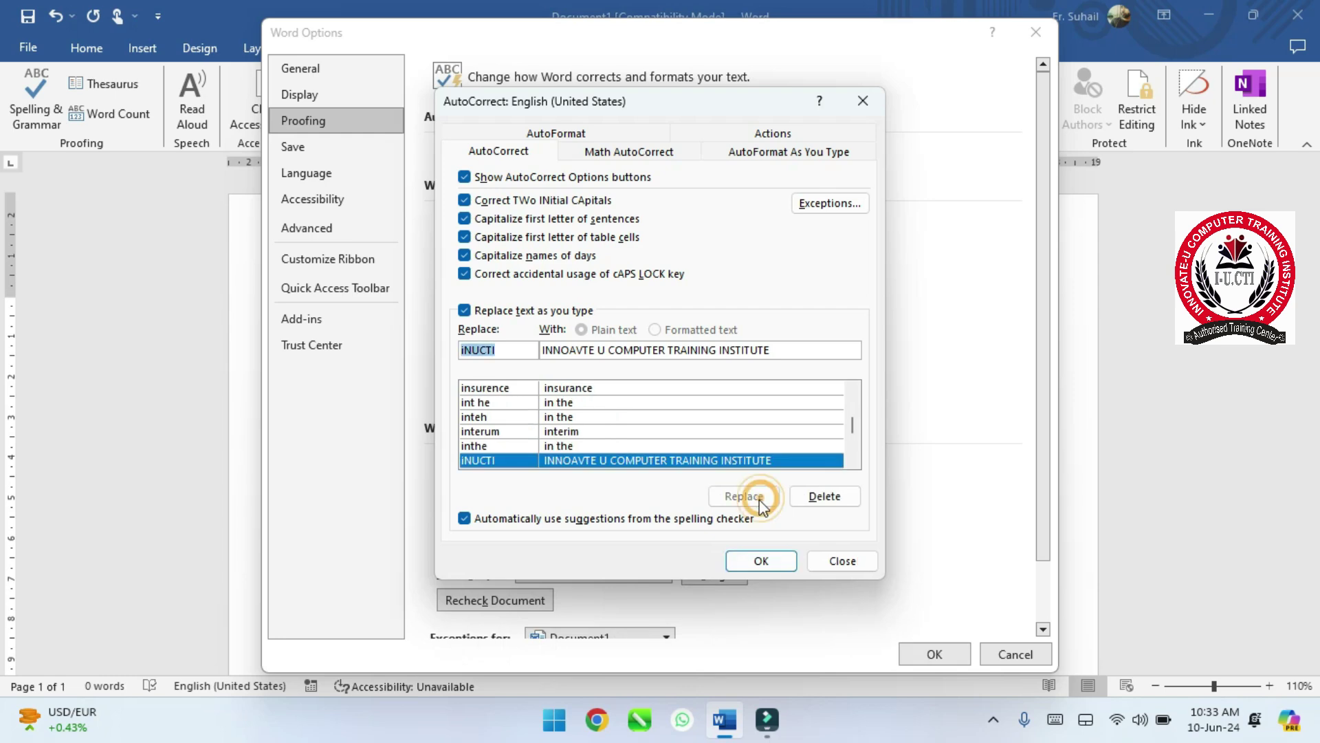
pyautogui.click(760, 563)
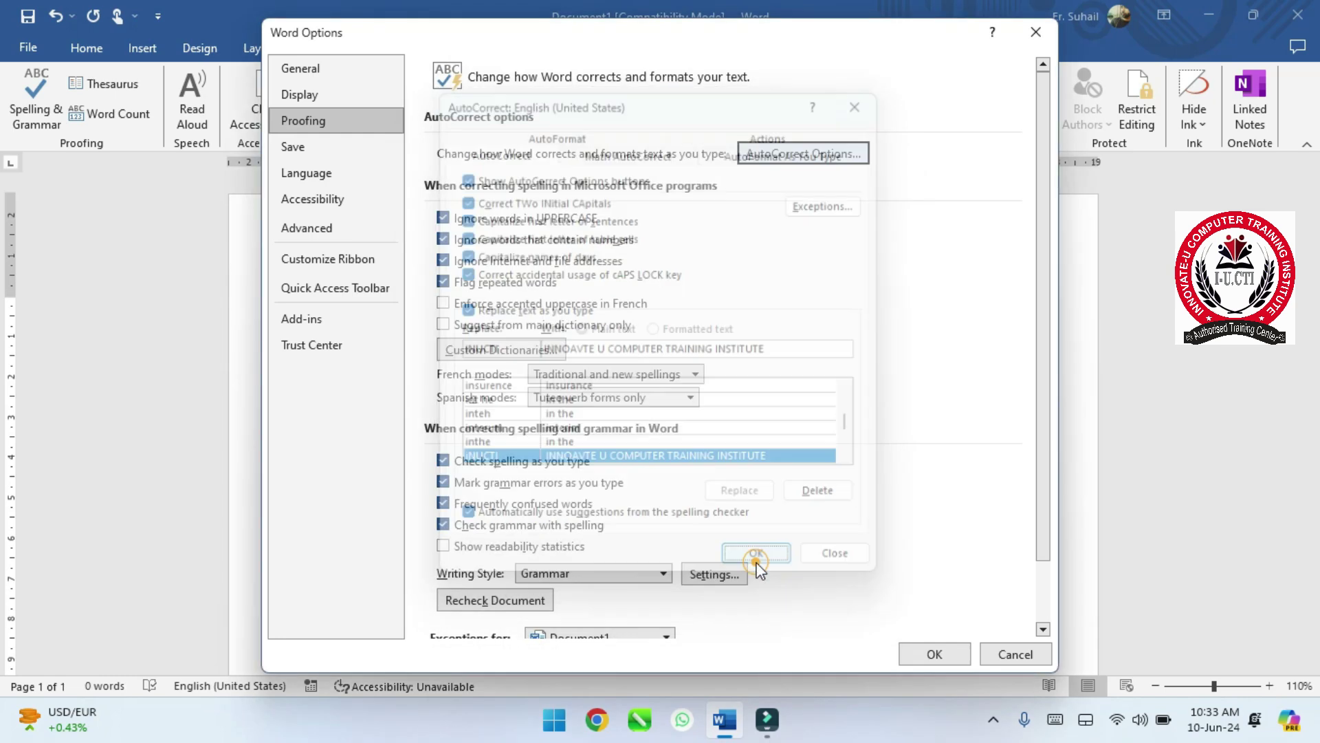
# - Close Word Options and type INUCTI on the page to test the expansion
pyautogui.click(925, 657)
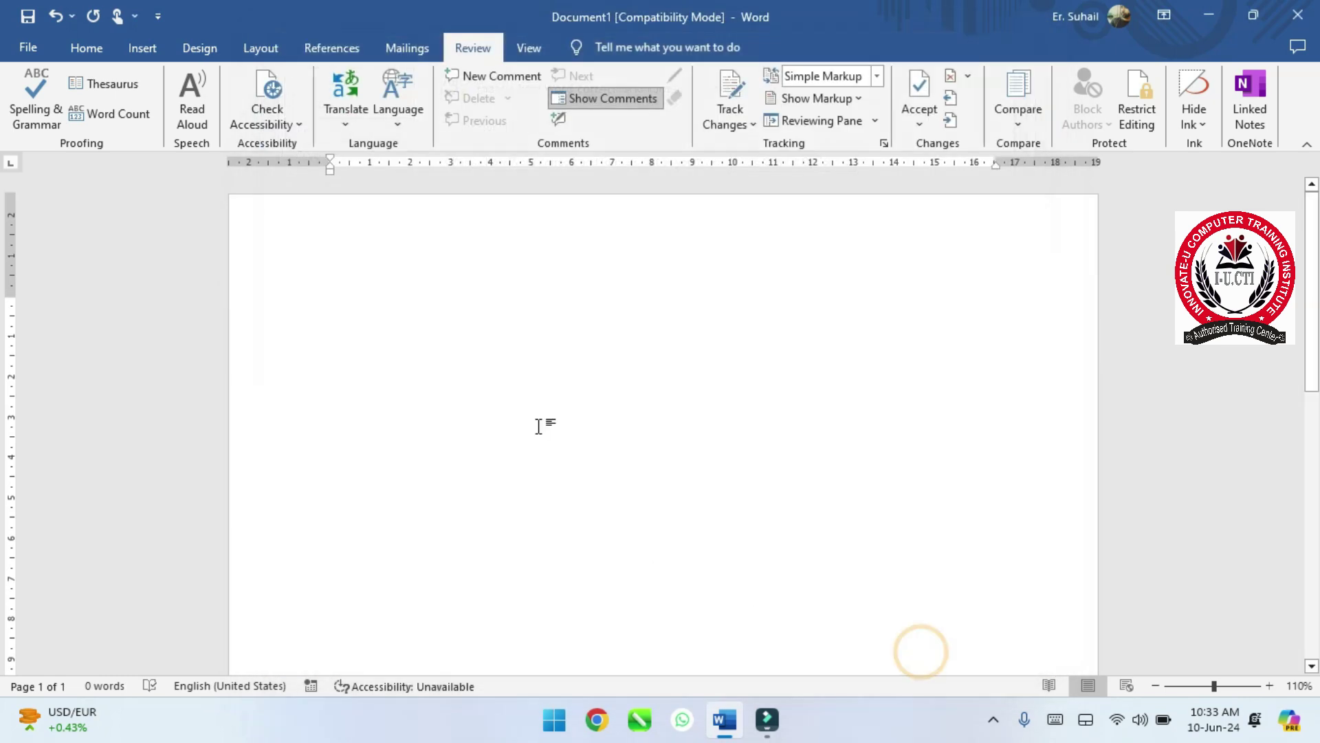
pyautogui.write('IN')
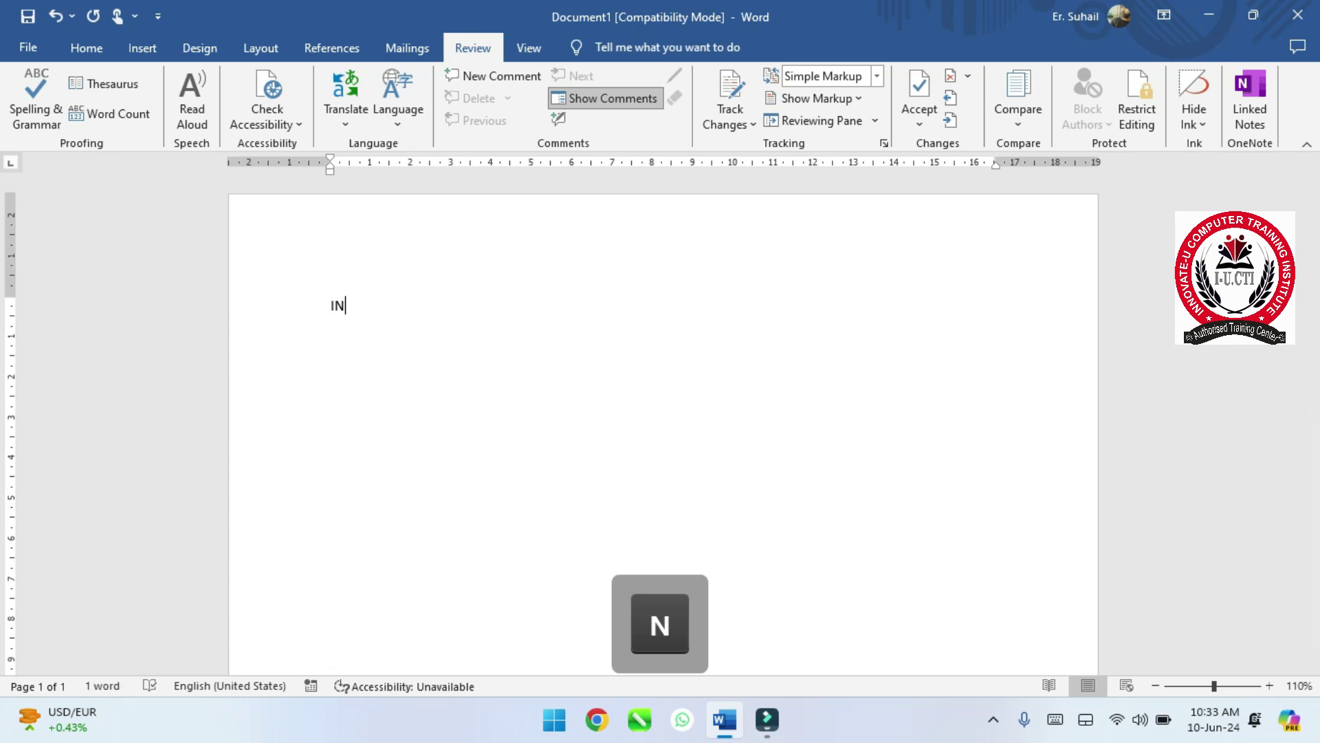
pyautogui.write('U')
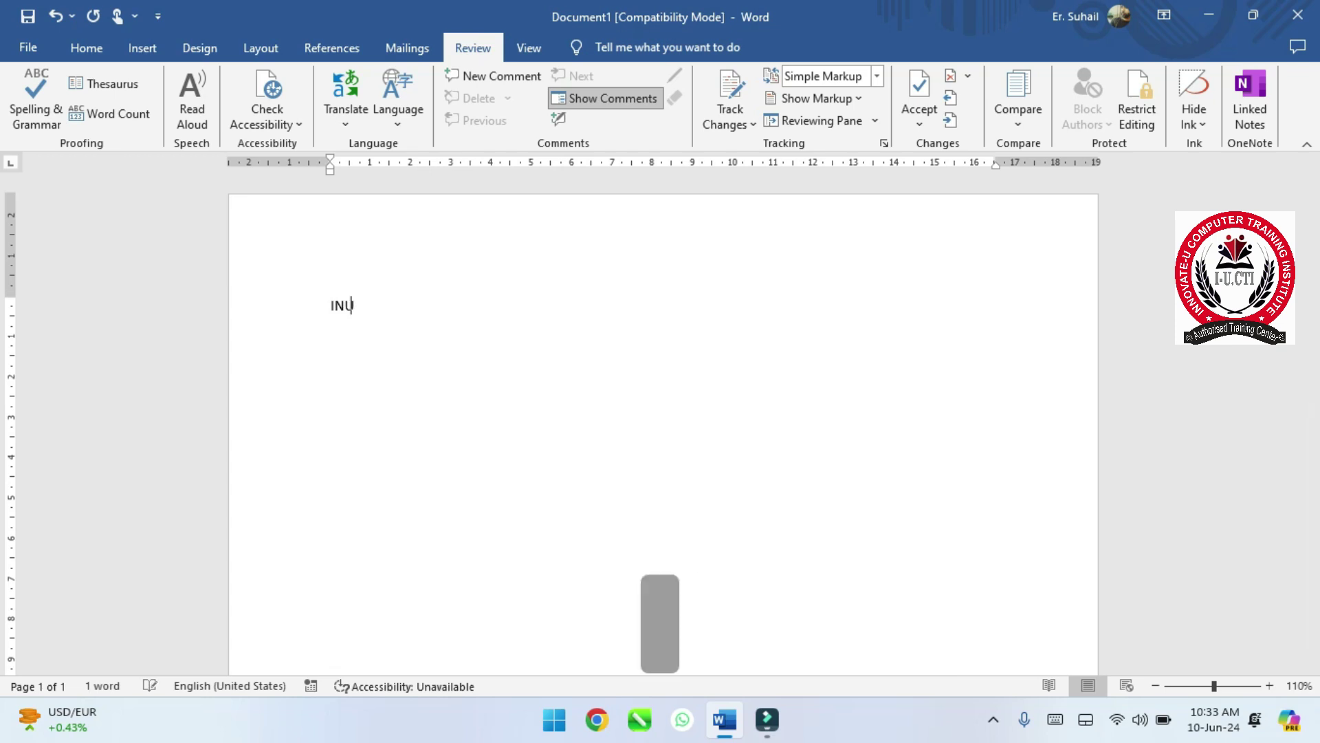
pyautogui.write('CTI')
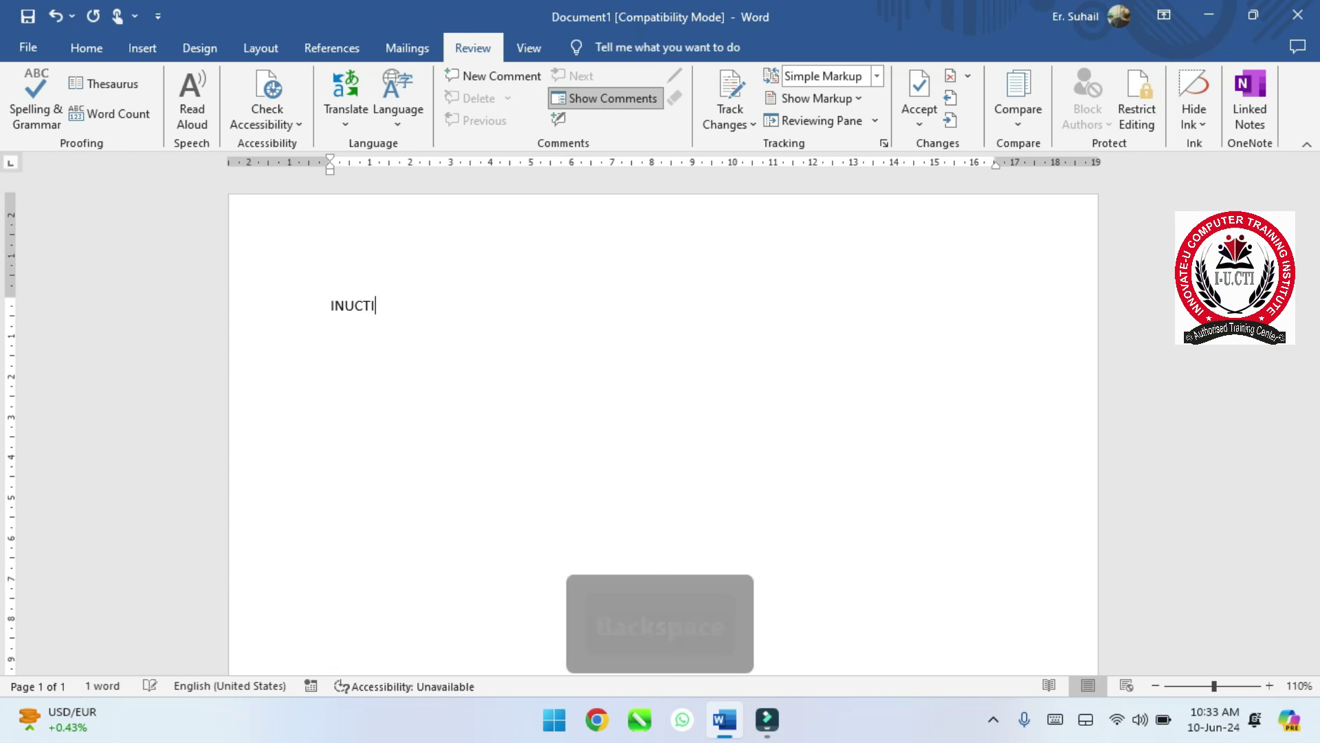
pyautogui.press('BackSpace')
# - Correct the typed shortcut to lowercase-led iNUCTI, then select all the page text
pyautogui.press('Left')
pyautogui.press('Left')
pyautogui.press('Left')
pyautogui.press('Left')
pyautogui.press('Left')
pyautogui.press('capslock')
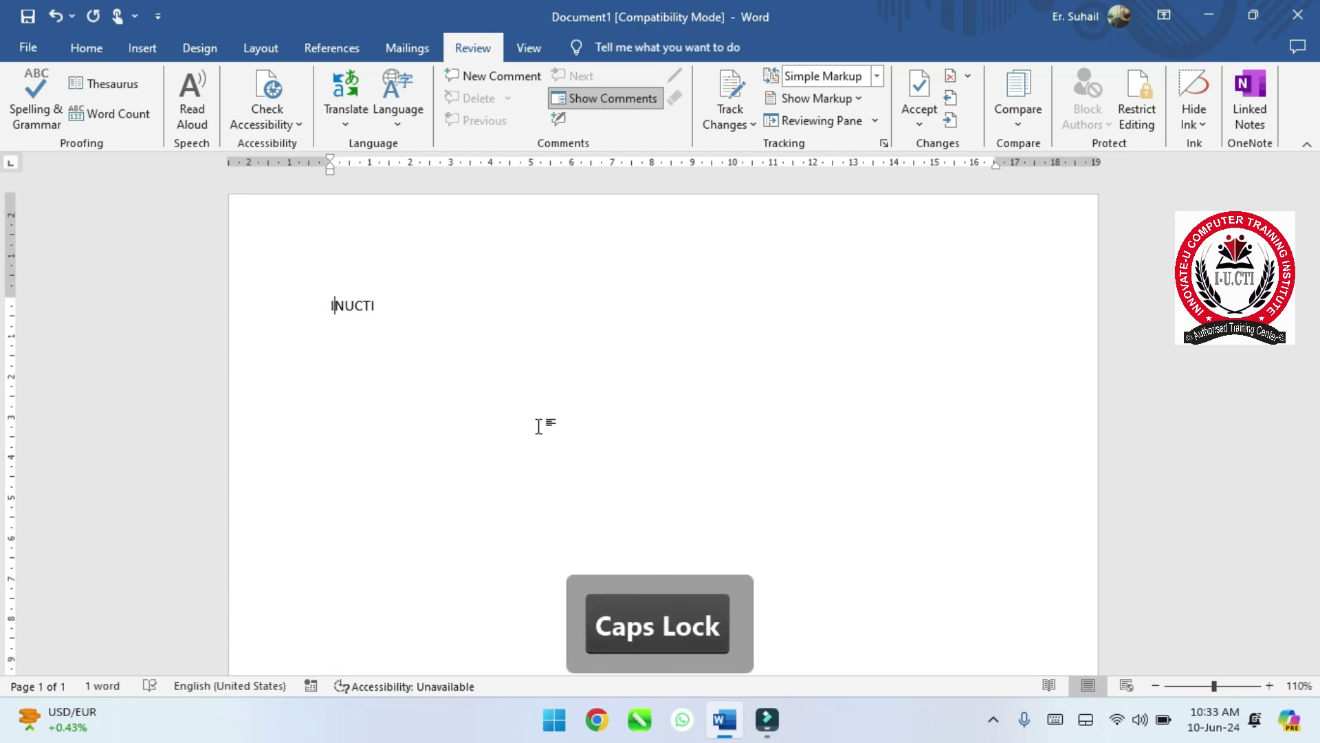
pyautogui.write('i')
pyautogui.press('Right')
pyautogui.press('Right')
pyautogui.press('Right')
pyautogui.press('Right')
pyautogui.press('Right')
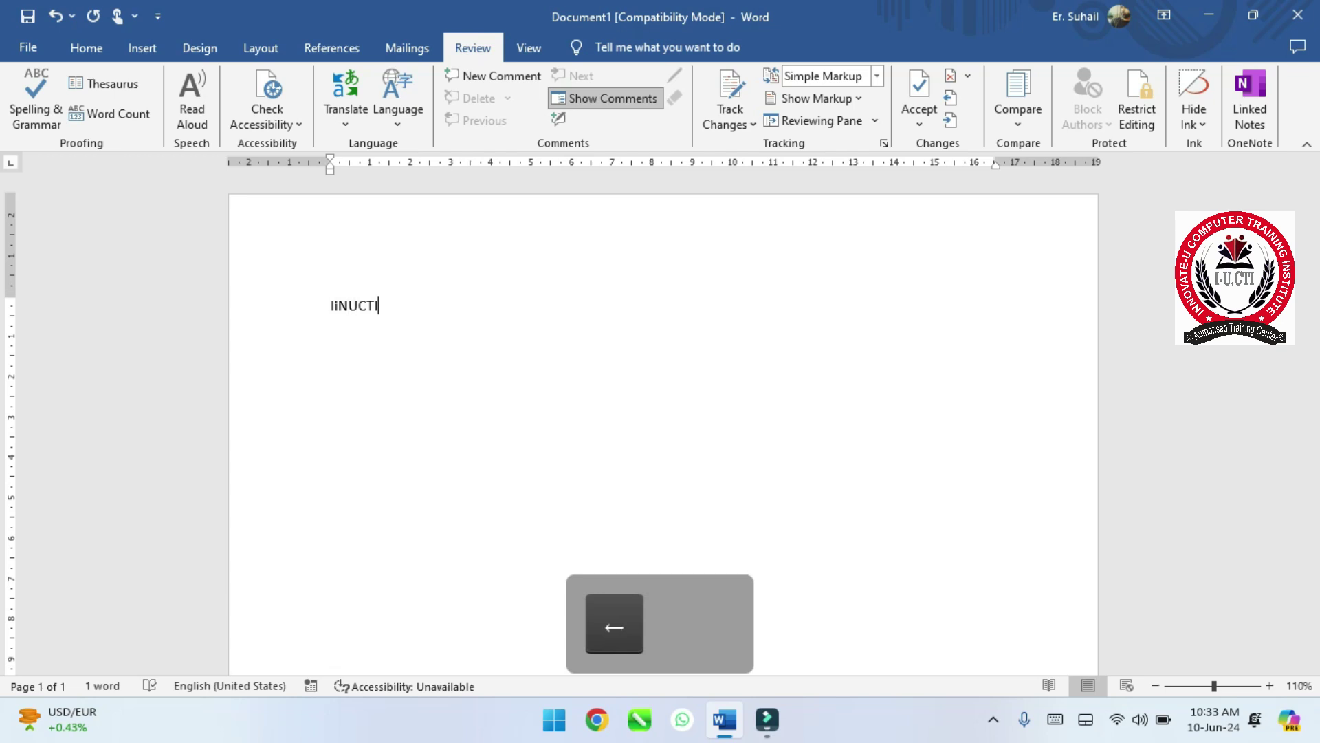
pyautogui.press('Left')
pyautogui.press('Left')
pyautogui.press('Left')
pyautogui.press('BackSpace')
pyautogui.press('Right')
pyautogui.press('Right')
pyautogui.press('Right')
pyautogui.press('Right')
pyautogui.press('Right')
pyautogui.press('Right')
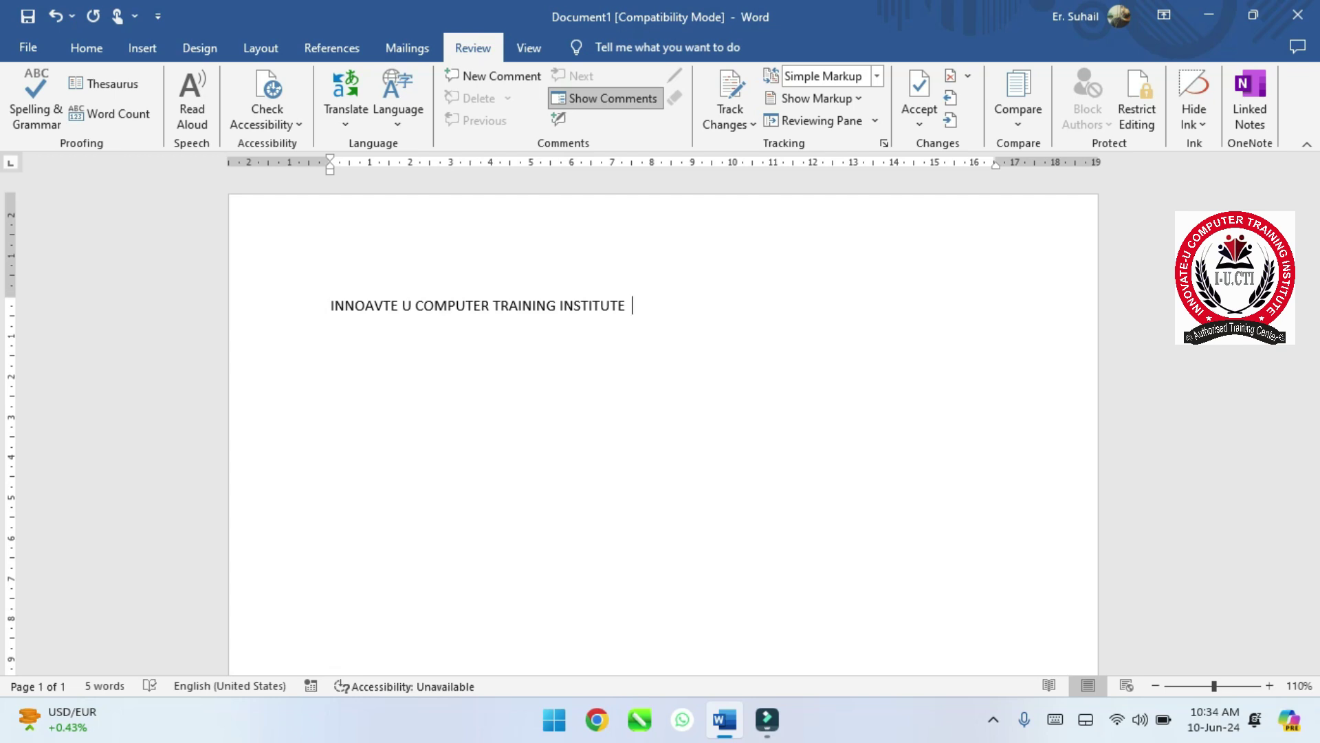
pyautogui.hotkey('ctrl', 'a')
# - Delete the expanded institute name, retype the shortcut, and erase the misspelled 'Inucti'
pyautogui.press('BackSpace')
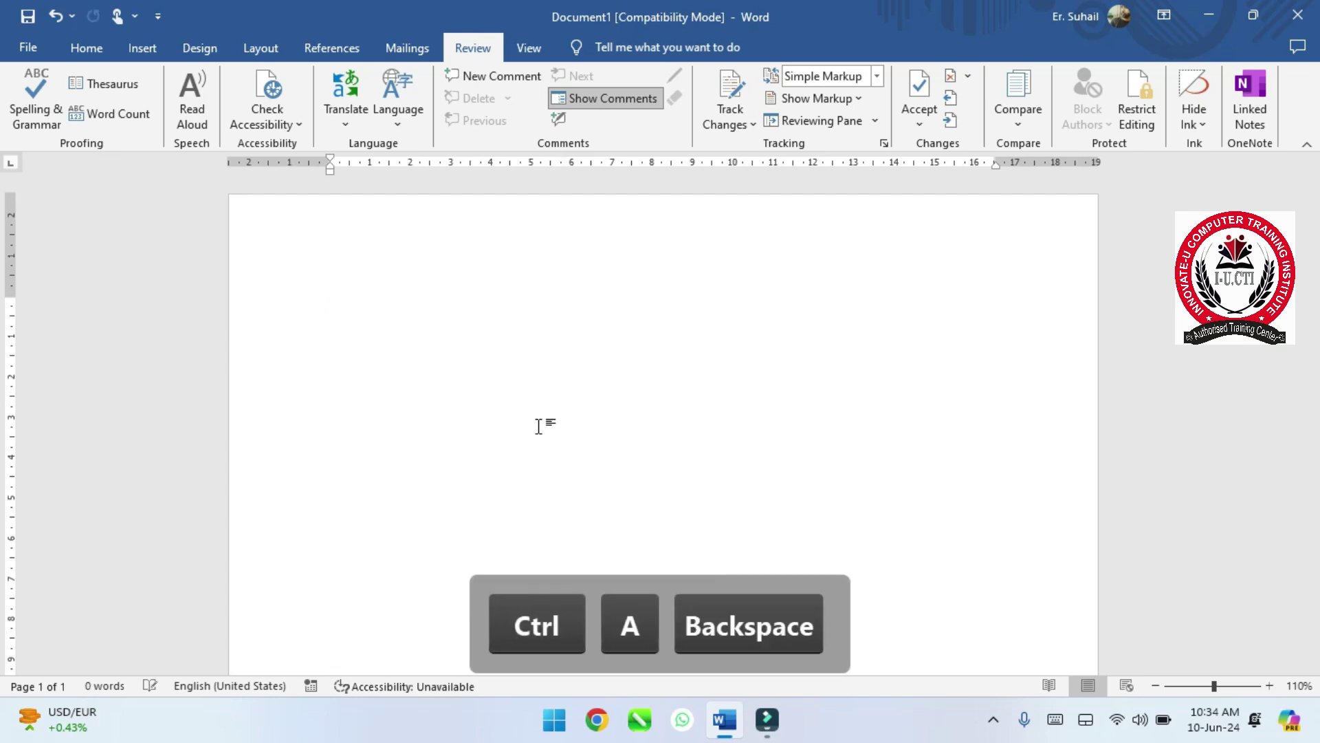
pyautogui.write('i')
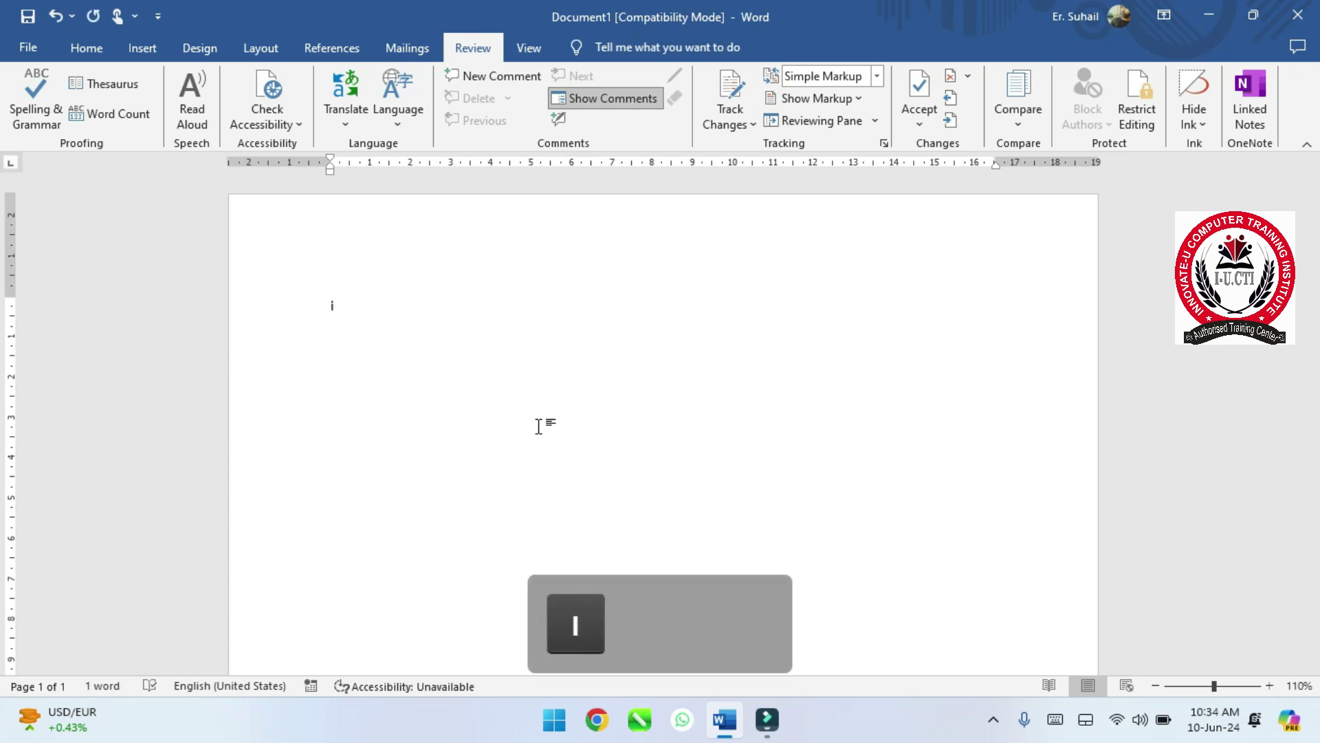
pyautogui.press('capslock')
pyautogui.write('NUCTI')
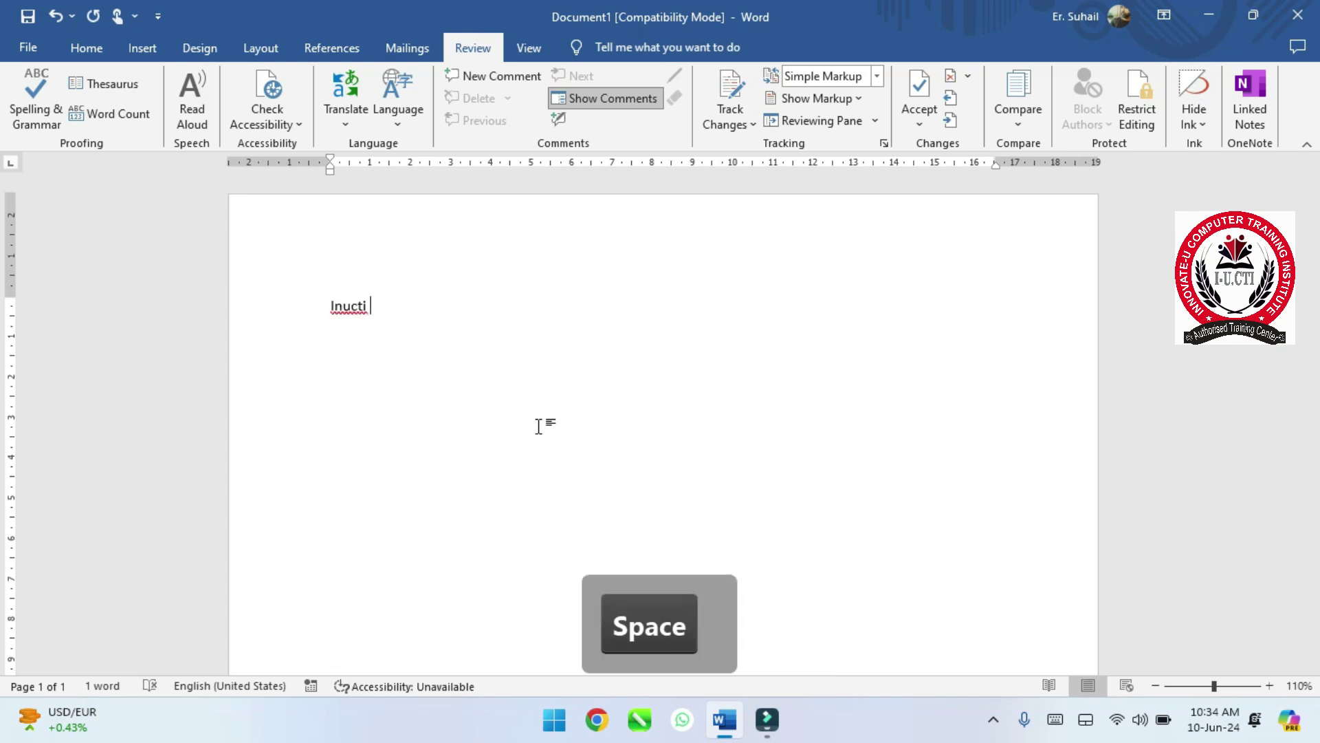
pyautogui.press('BackSpace')
pyautogui.press('BackSpace')
pyautogui.press('BackSpace')
pyautogui.press('BackSpace')
pyautogui.press('BackSpace')
pyautogui.press('BackSpace')
pyautogui.press('BackSpace')
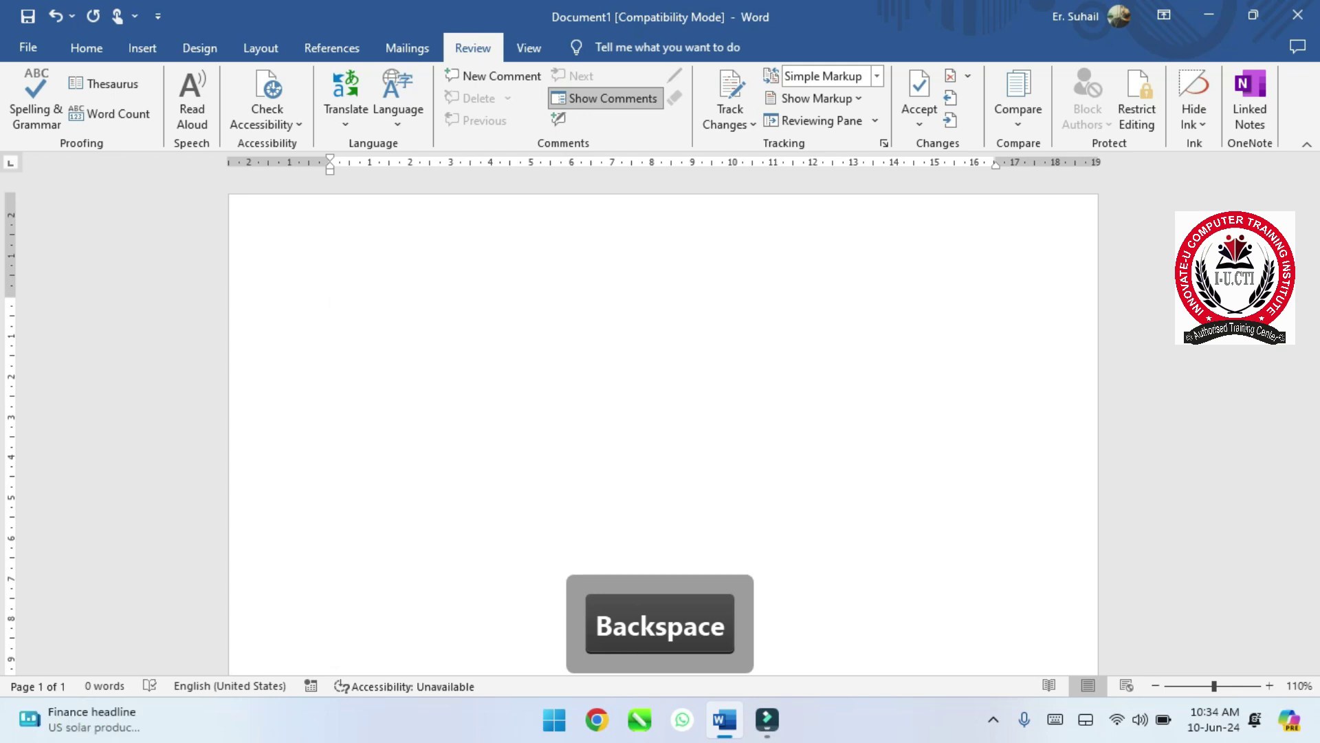
# - Type iNUCTI again to get the full institute name, then select all and delete it
pyautogui.write('i')
pyautogui.press('capslock')
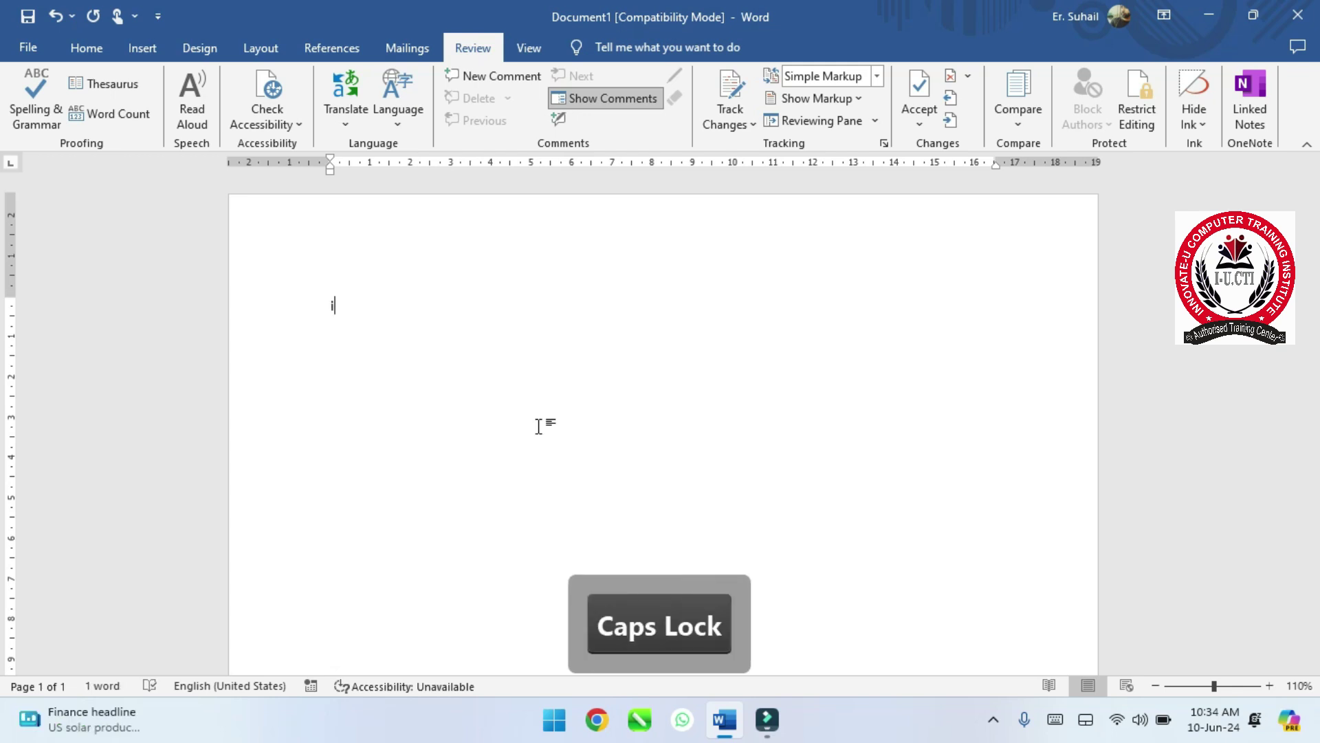
pyautogui.write('NU')
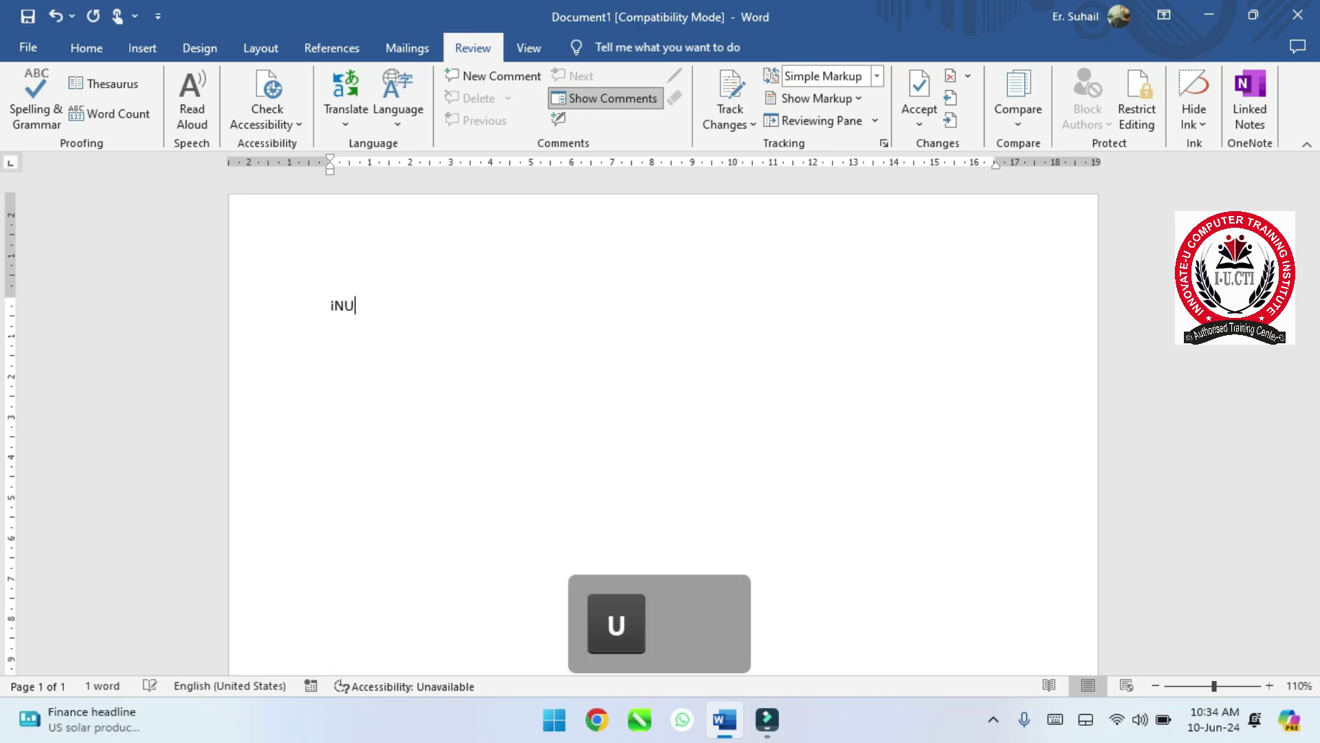
pyautogui.write('CTI')
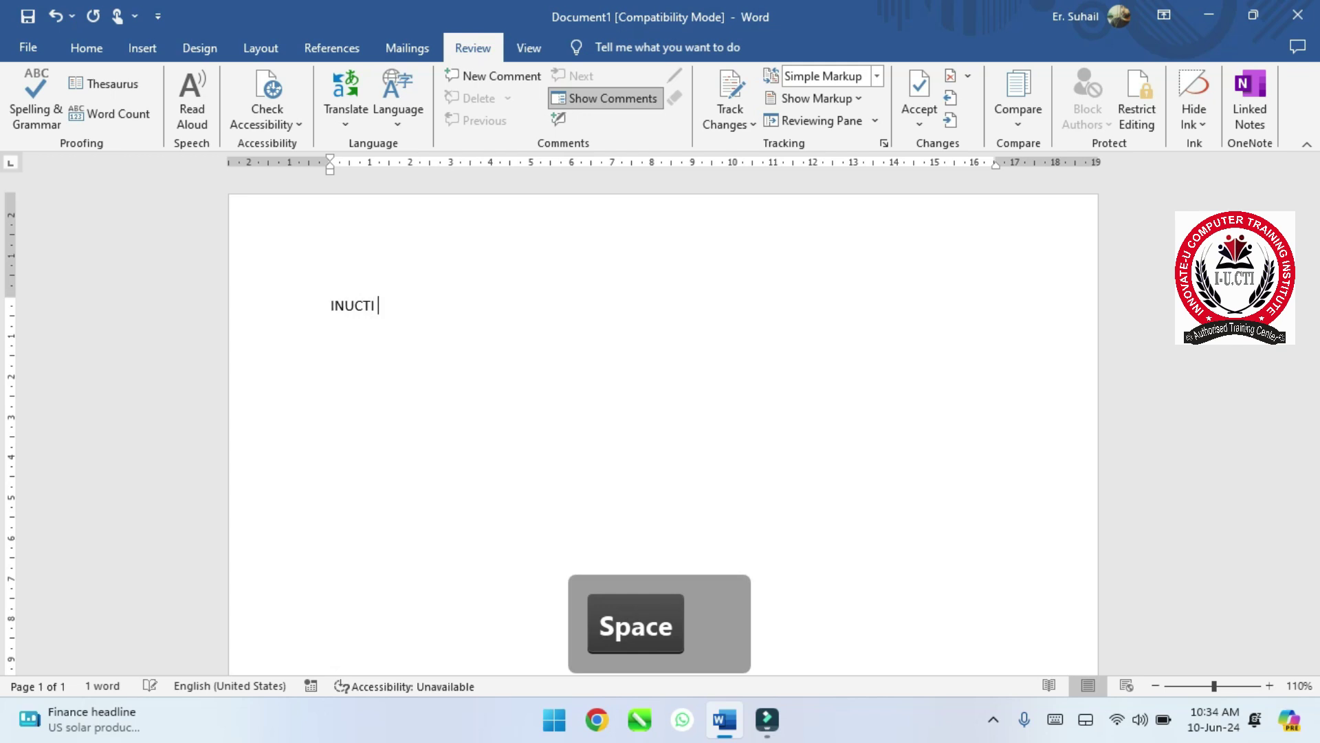
pyautogui.press('BackSpace')
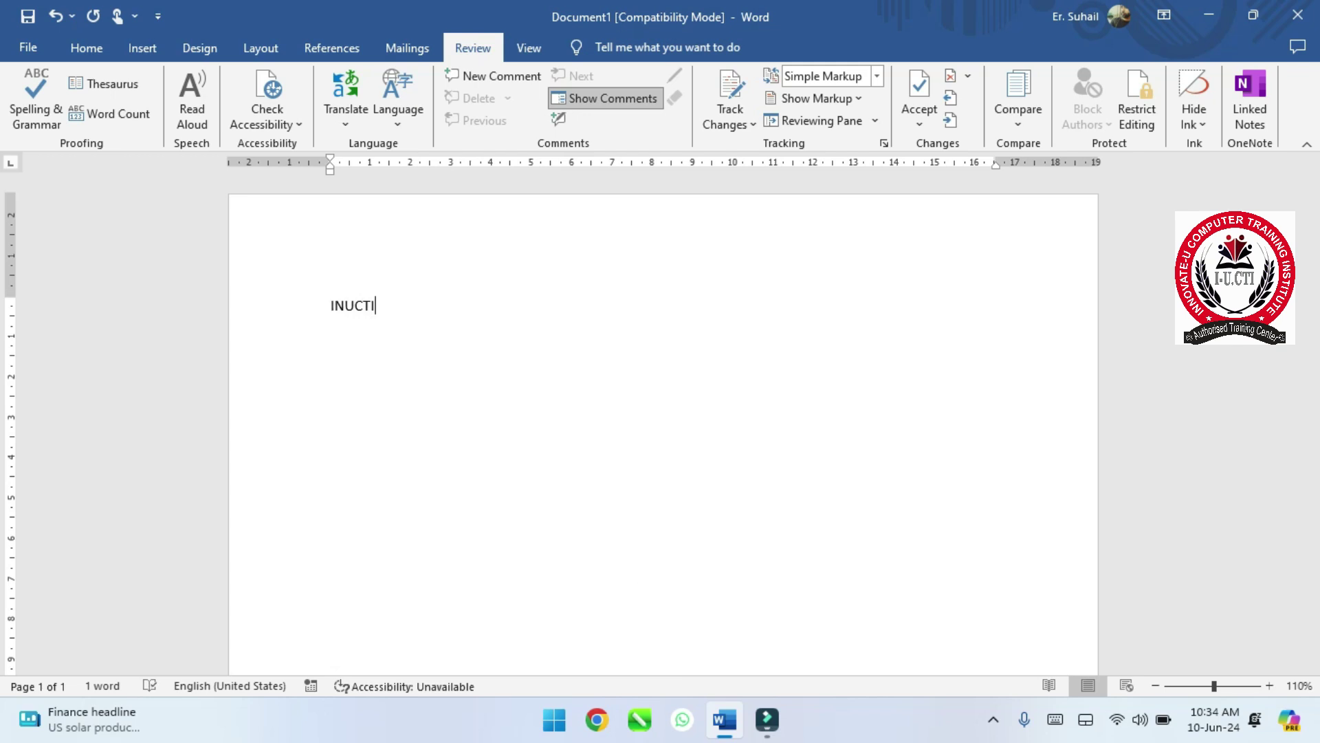
pyautogui.press('Left')
pyautogui.press('BackSpace')
pyautogui.write('i')
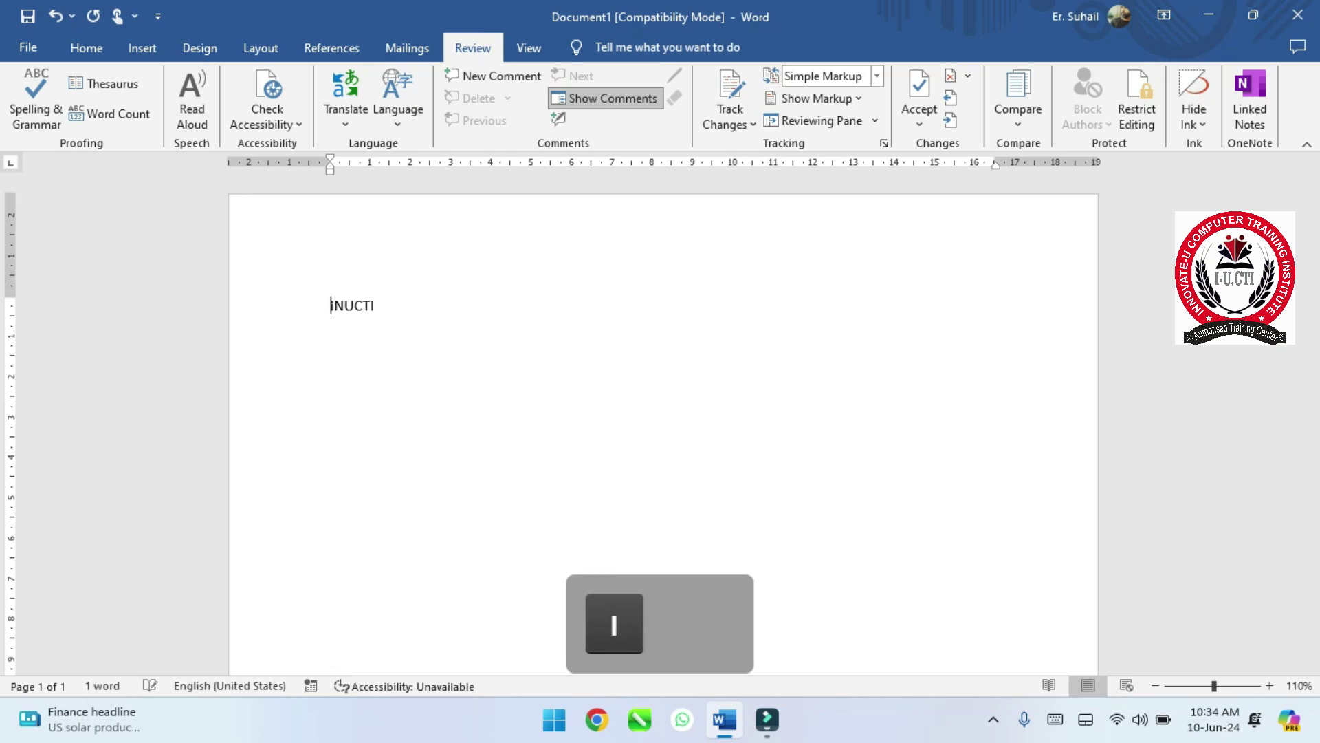
pyautogui.press('Right')
pyautogui.press('Right')
pyautogui.press('Right')
pyautogui.press('Right')
pyautogui.press('Right')
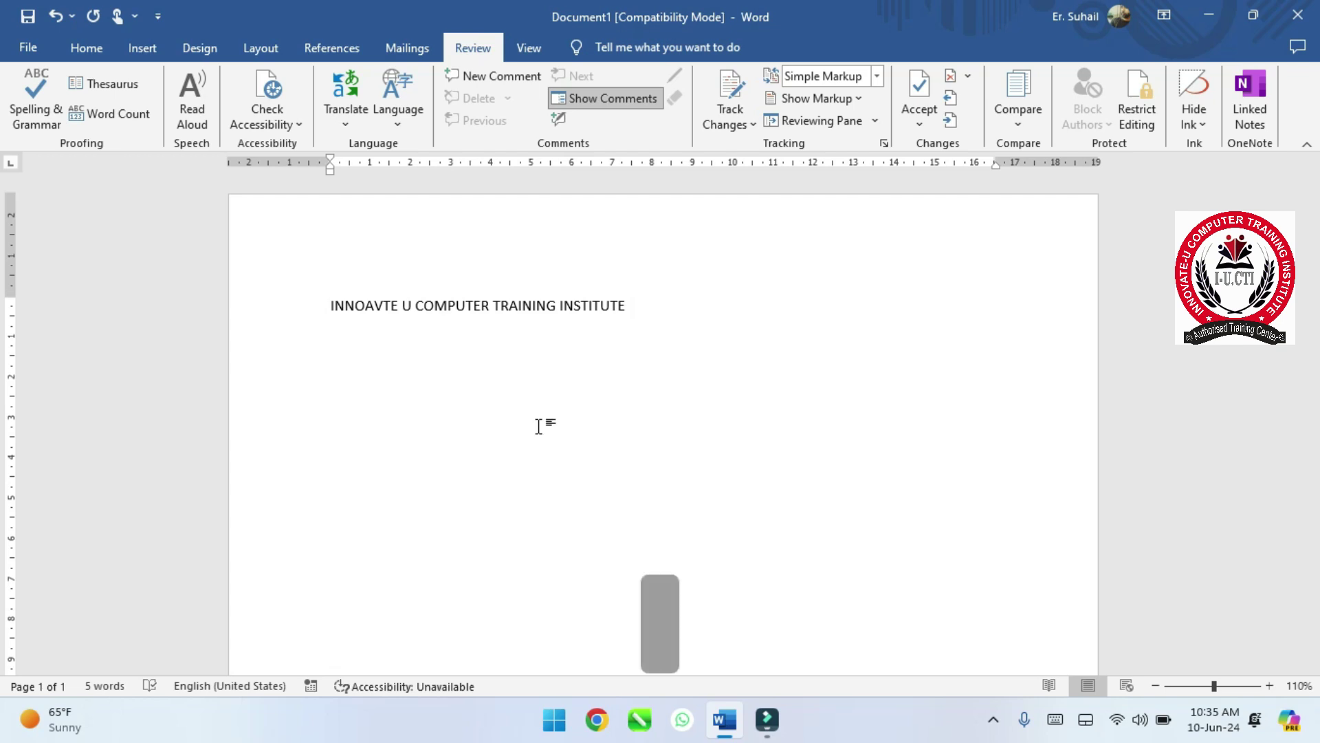
pyautogui.hotkey('ctrl', 'a')
pyautogui.press('BackSpace')
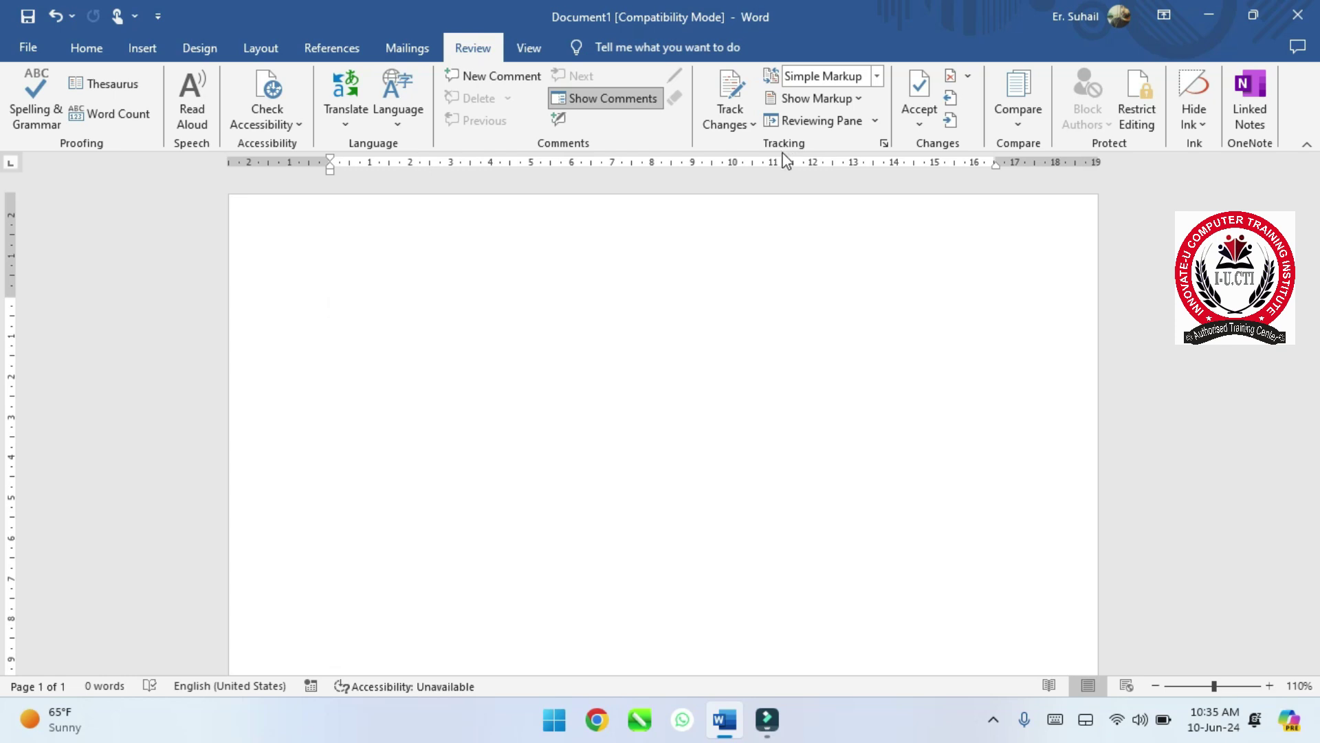
# - Enter =rand() to generate five sample paragraphs totaling 239 words
pyautogui.write('=r')
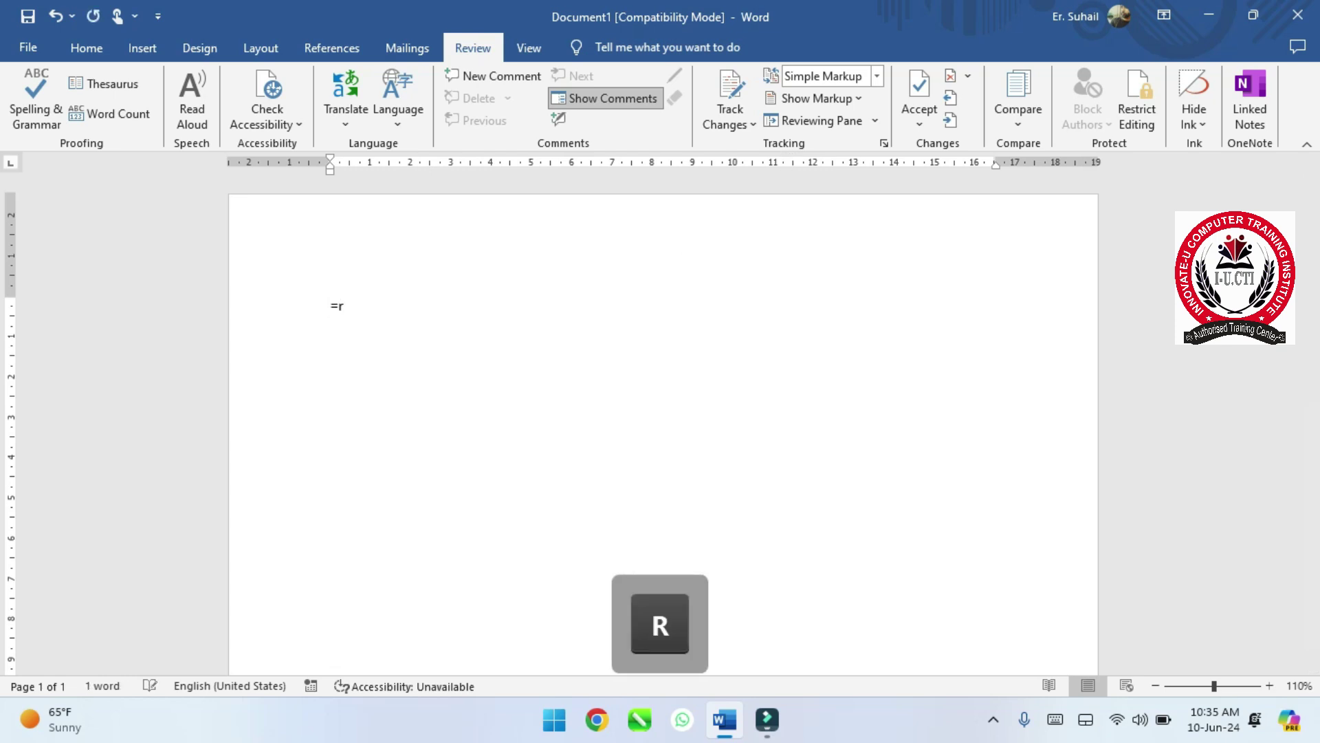
pyautogui.write('and()')
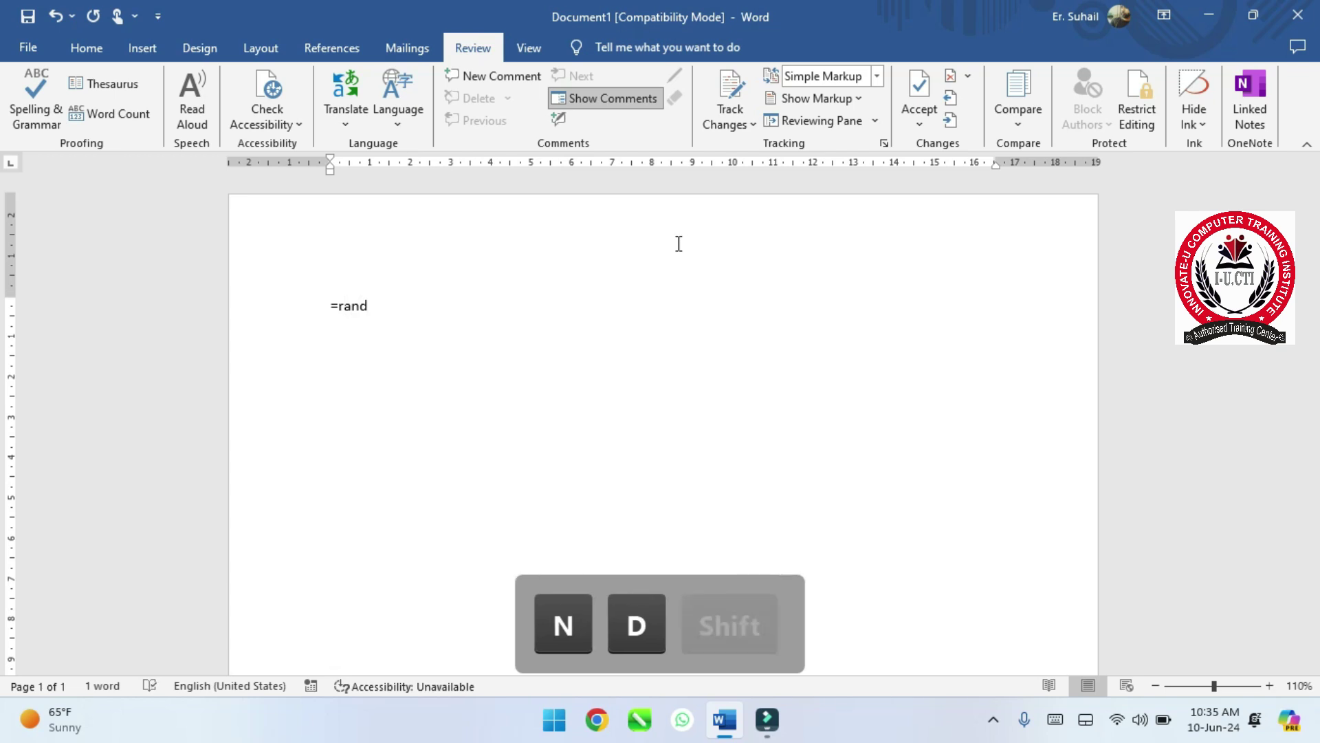
pyautogui.press('Return')
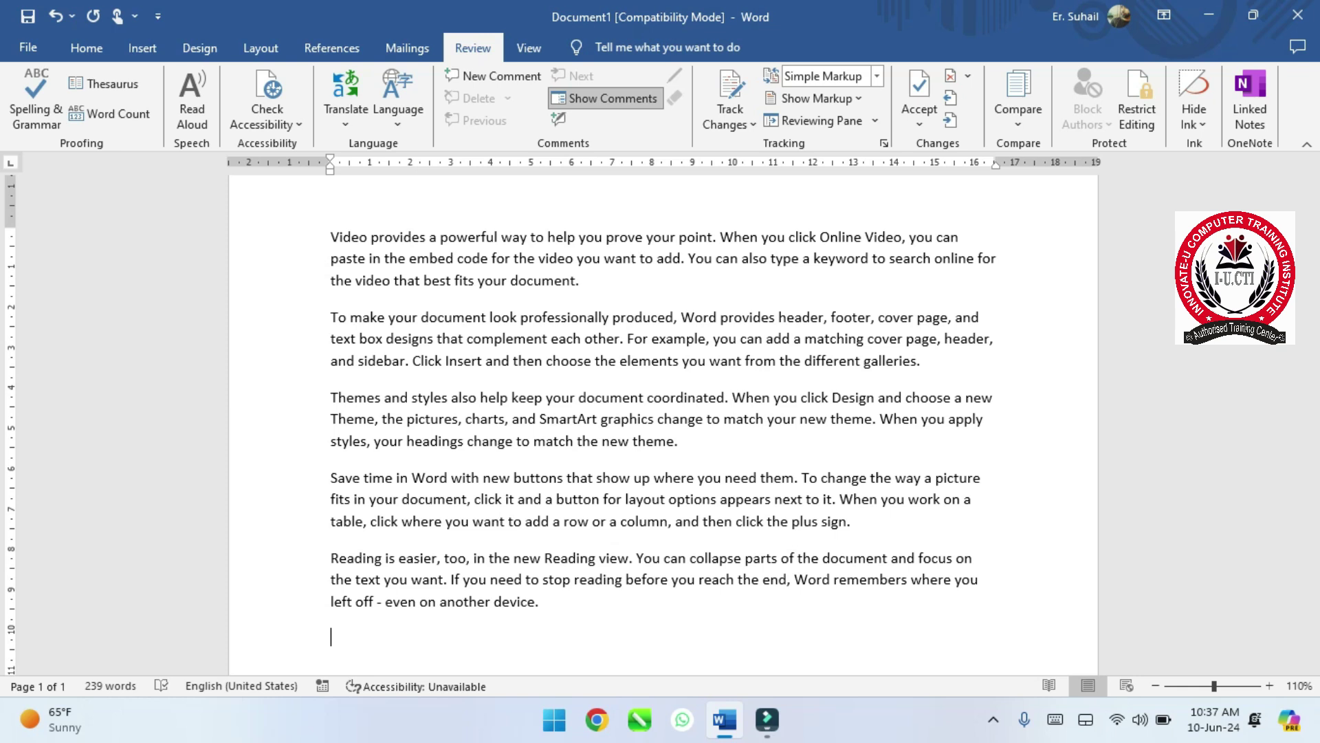
# - Turn on Track Changes and trim the first paragraph's ending back to 'best fits you'
pyautogui.click(742, 104)
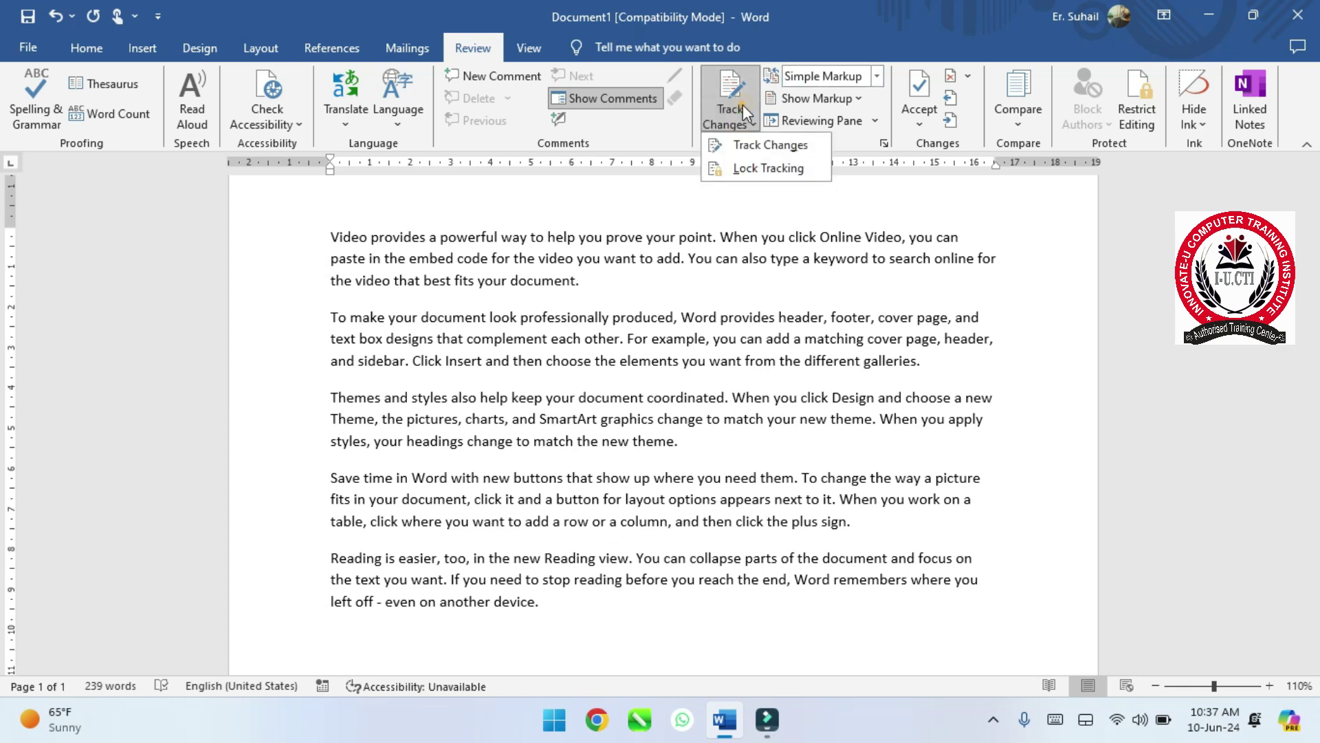
pyautogui.click(779, 148)
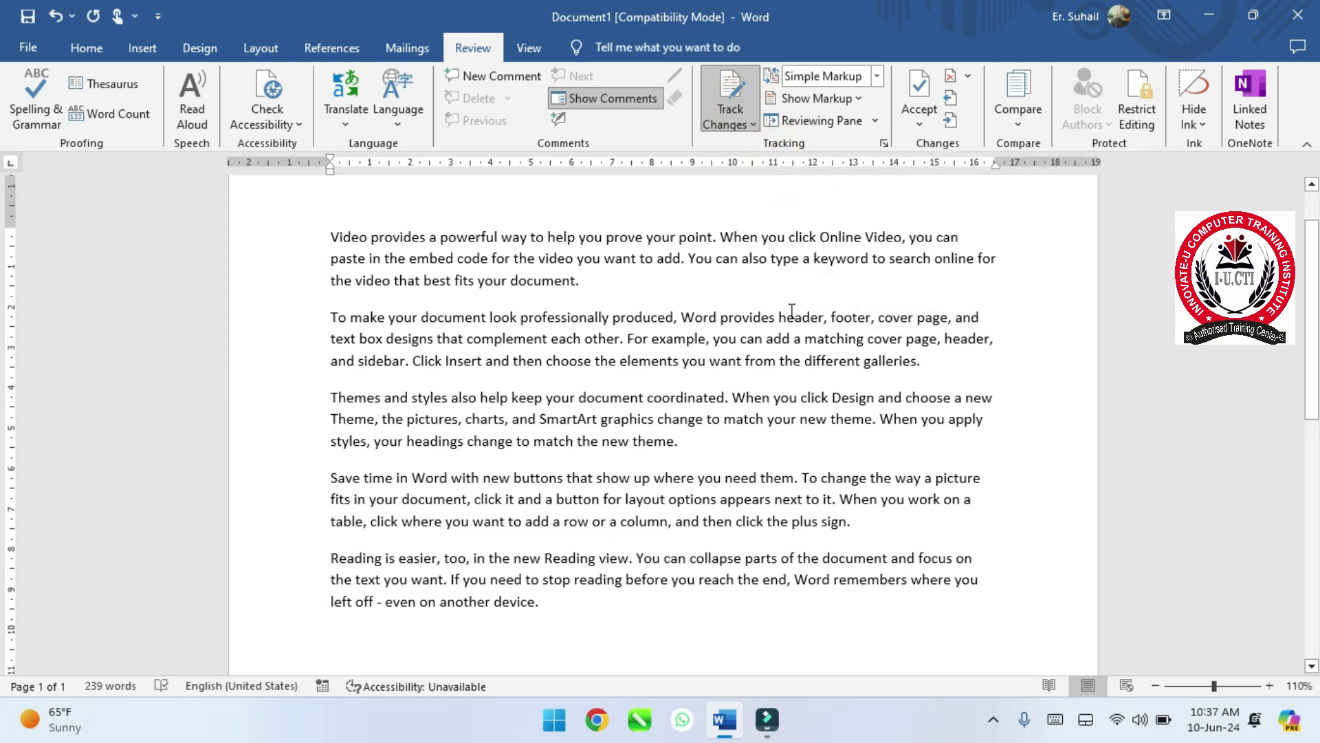
pyautogui.click(752, 347)
pyautogui.click(587, 278)
pyautogui.press('BackSpace')
pyautogui.press('BackSpace')
pyautogui.press('BackSpace')
pyautogui.press('BackSpace')
pyautogui.press('BackSpace')
pyautogui.press('BackSpace')
pyautogui.press('BackSpace')
pyautogui.press('BackSpace')
pyautogui.press('BackSpace')
pyautogui.press('BackSpace')
pyautogui.press('BackSpace')
# - Make the sentence 'headings change to match the new theme.' bold
pyautogui.moveTo(681, 443); pyautogui.dragTo(407, 444)
pyautogui.write('b')
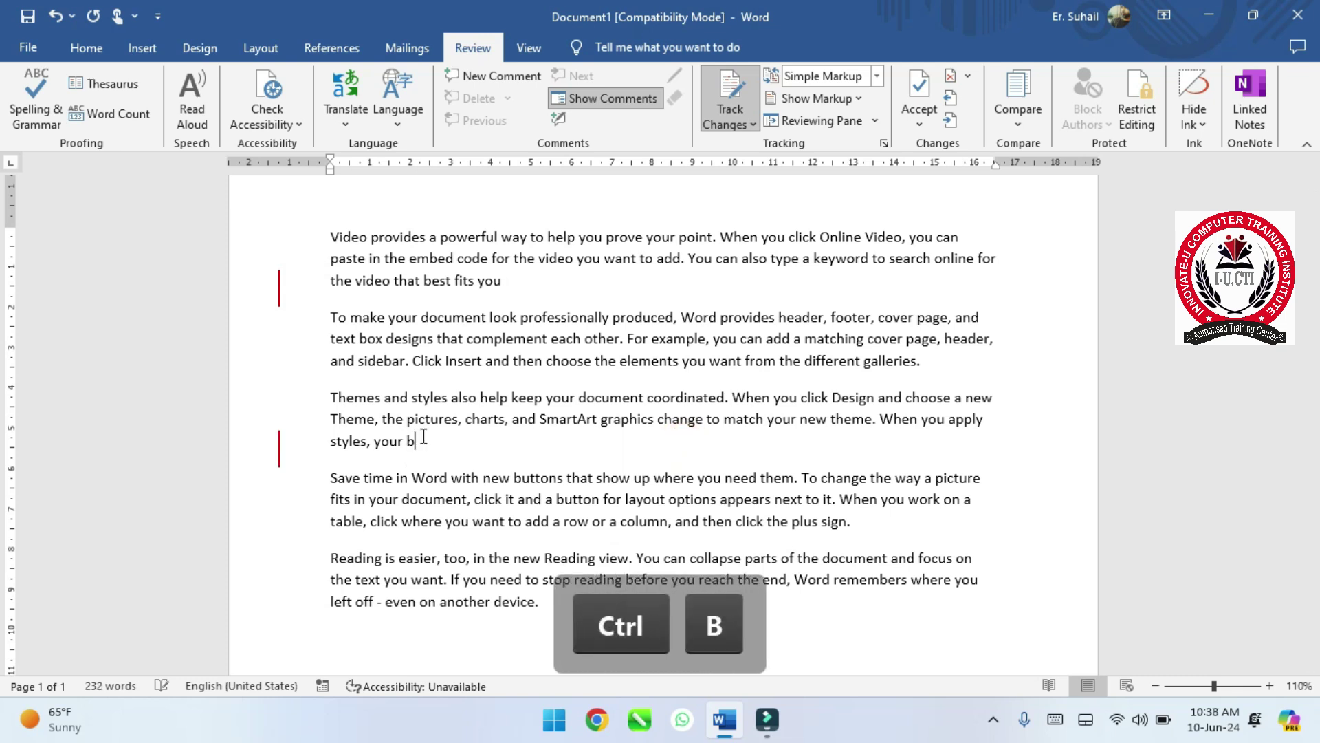
pyautogui.hotkey('ctrl', 'z')
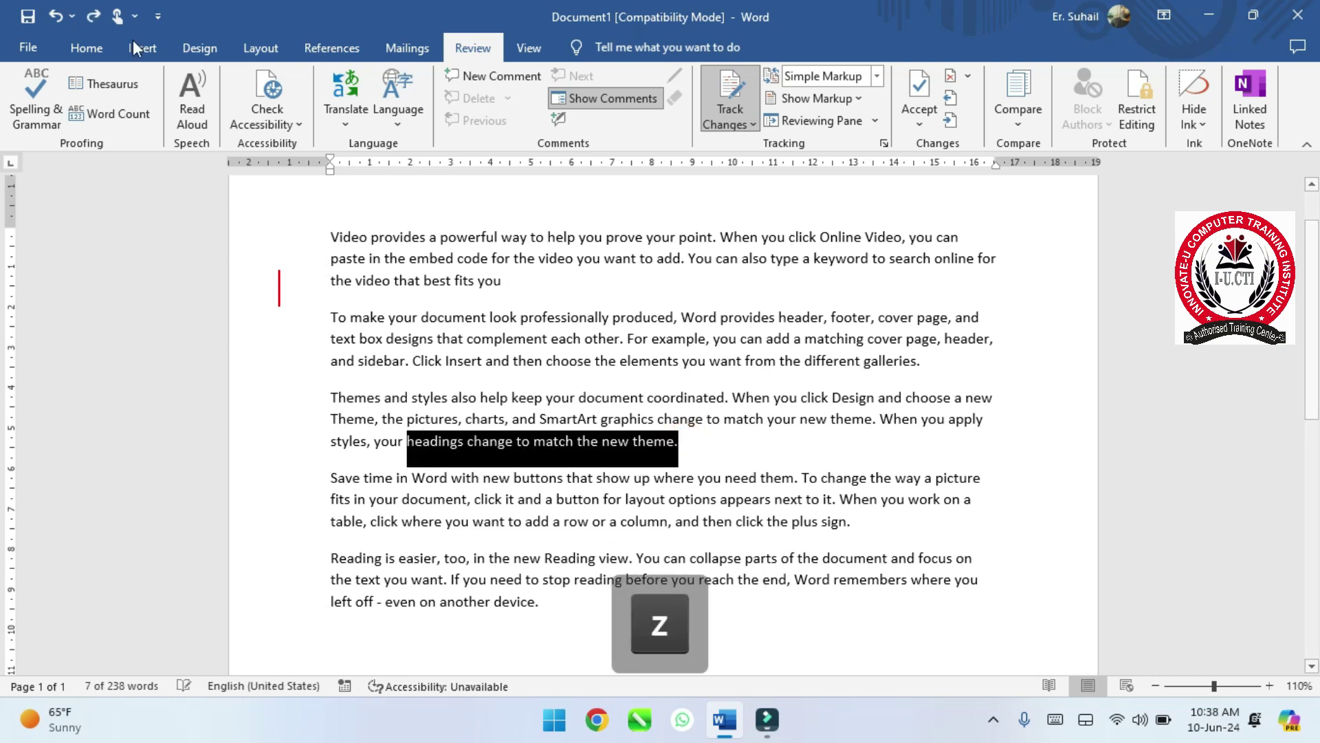
pyautogui.click(86, 50)
pyautogui.click(177, 112)
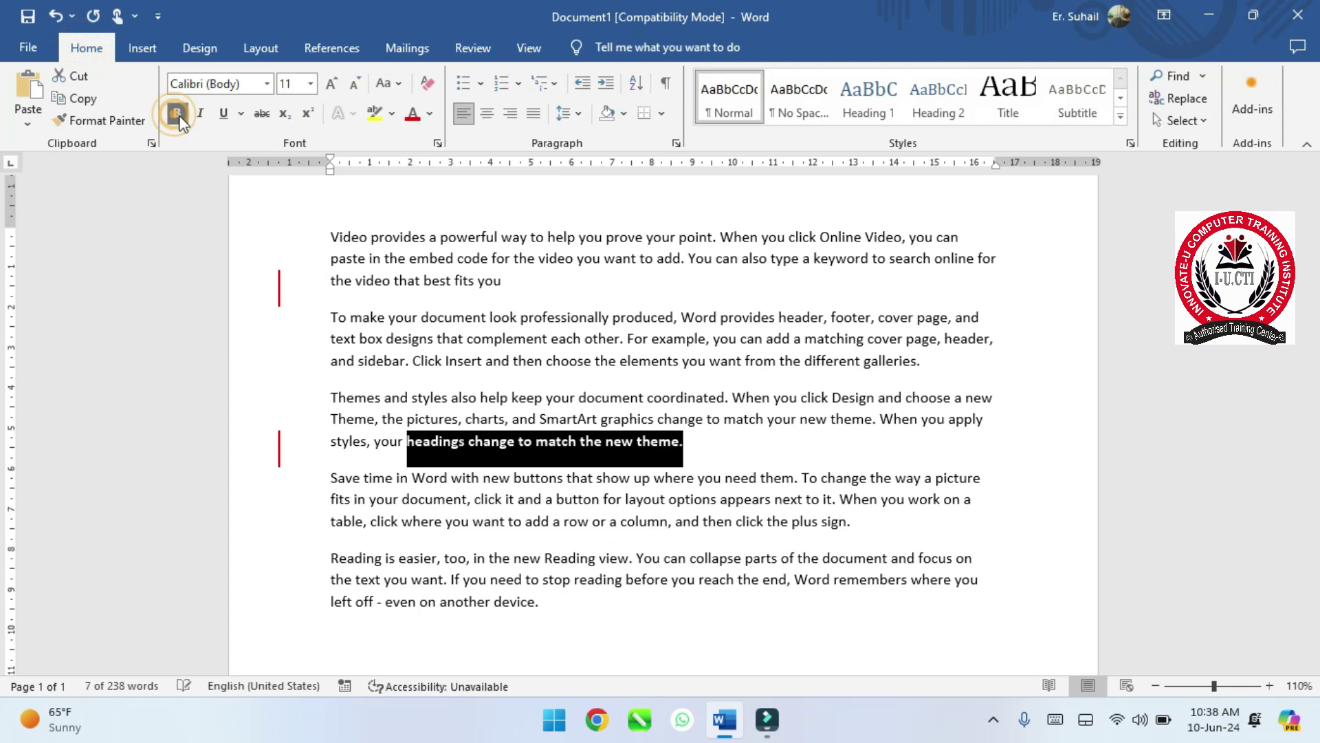
pyautogui.click(499, 524)
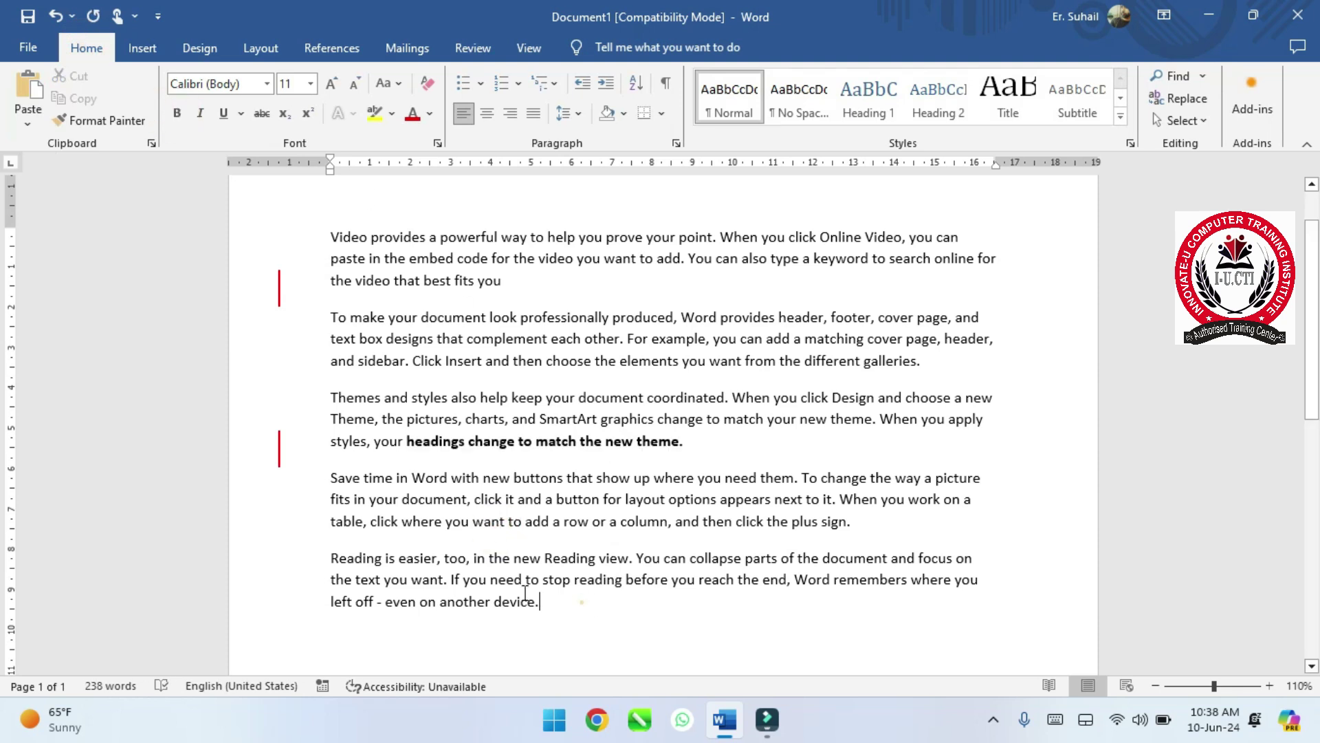
# - Delete most of the last paragraph, leaving only 'Reading is easier,'
pyautogui.moveTo(581, 602); pyautogui.dragTo(454, 562)
pyautogui.press('BackSpace')
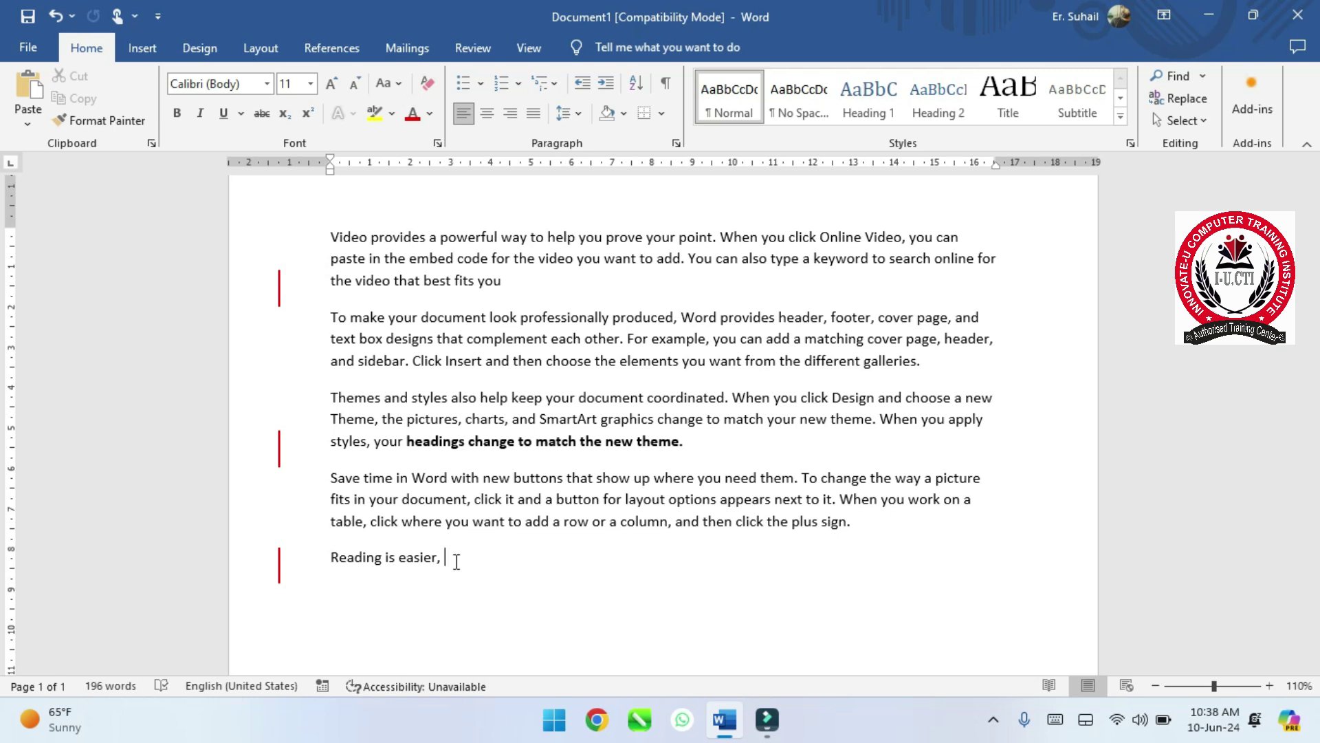
pyautogui.click(485, 54)
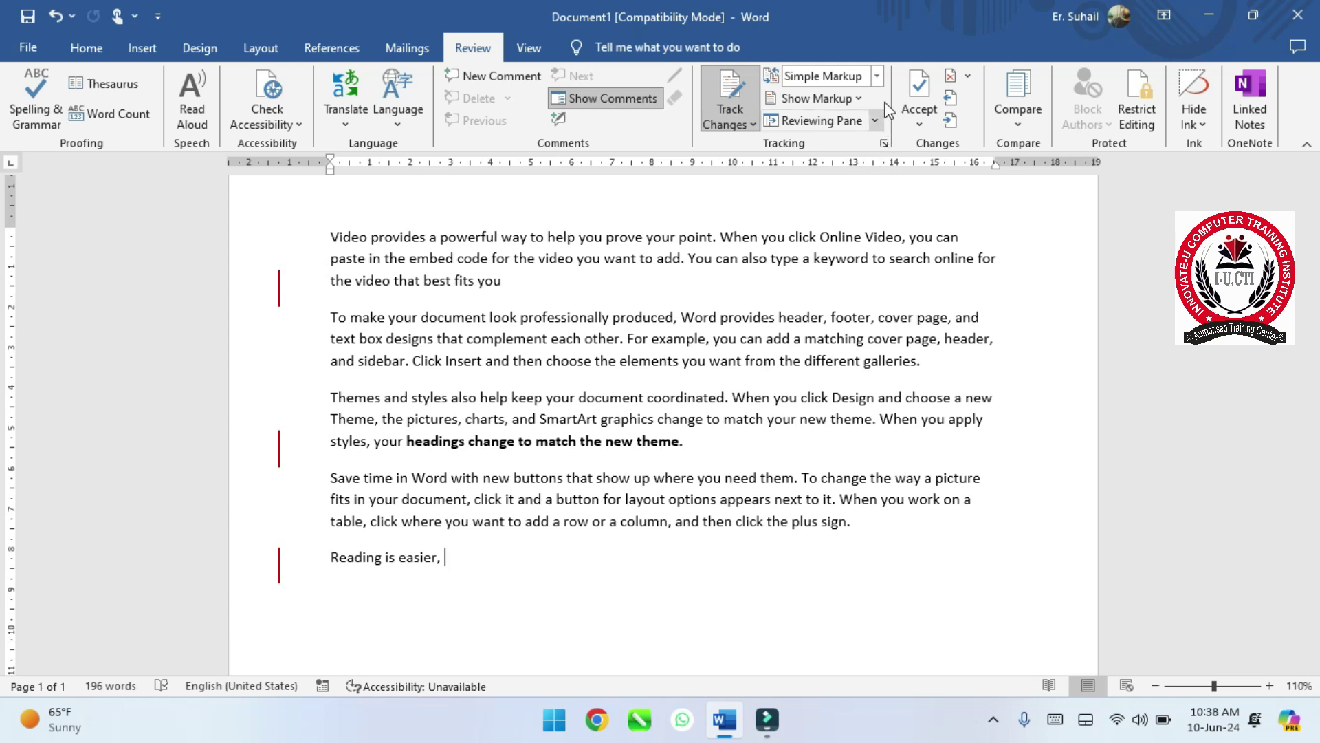
# - Keep Simple Markup and browse the Show Markup options without changing them
pyautogui.click(878, 76)
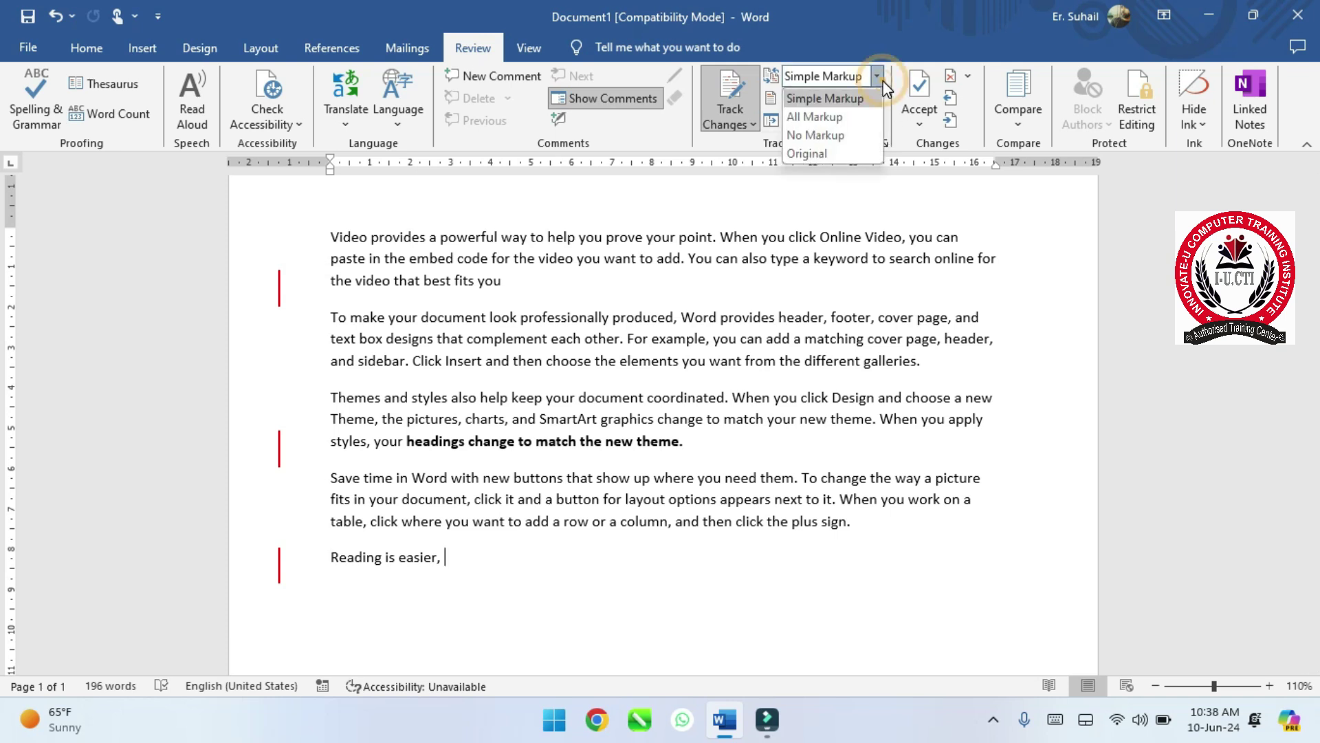
pyautogui.click(879, 76)
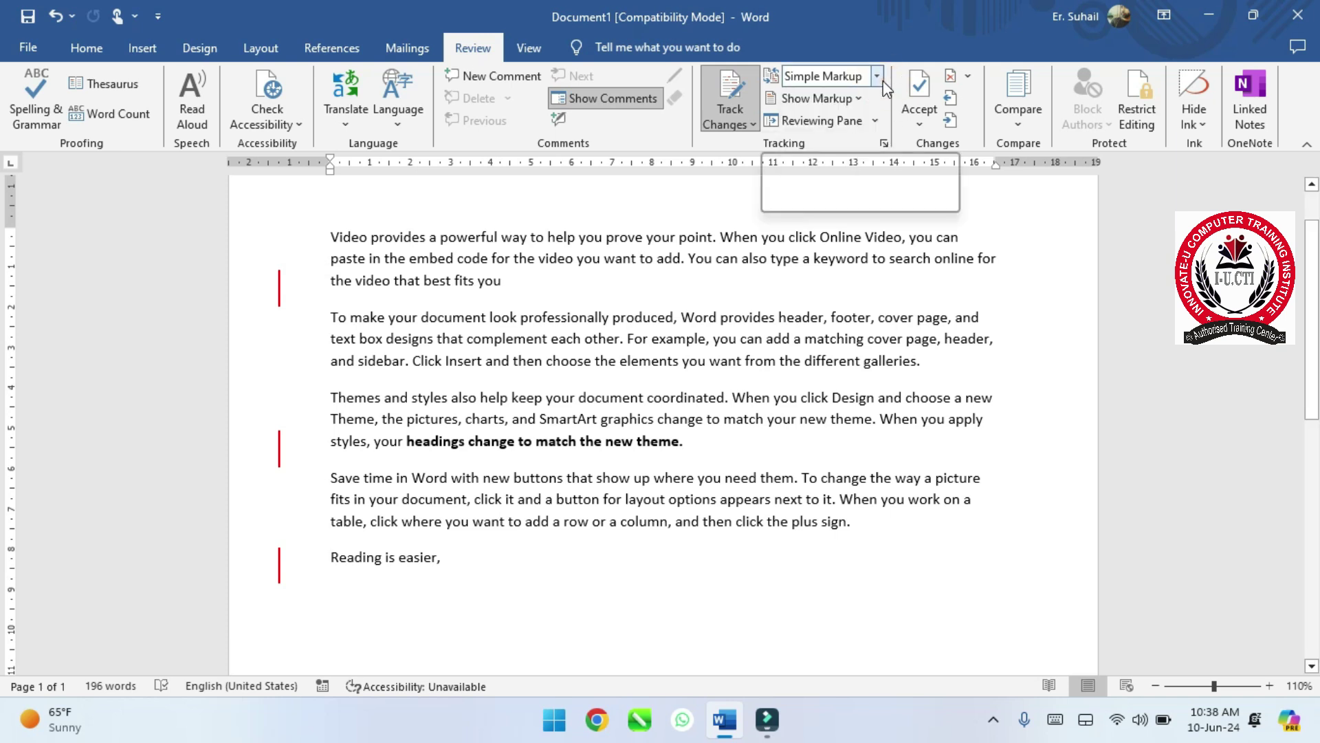
pyautogui.click(855, 103)
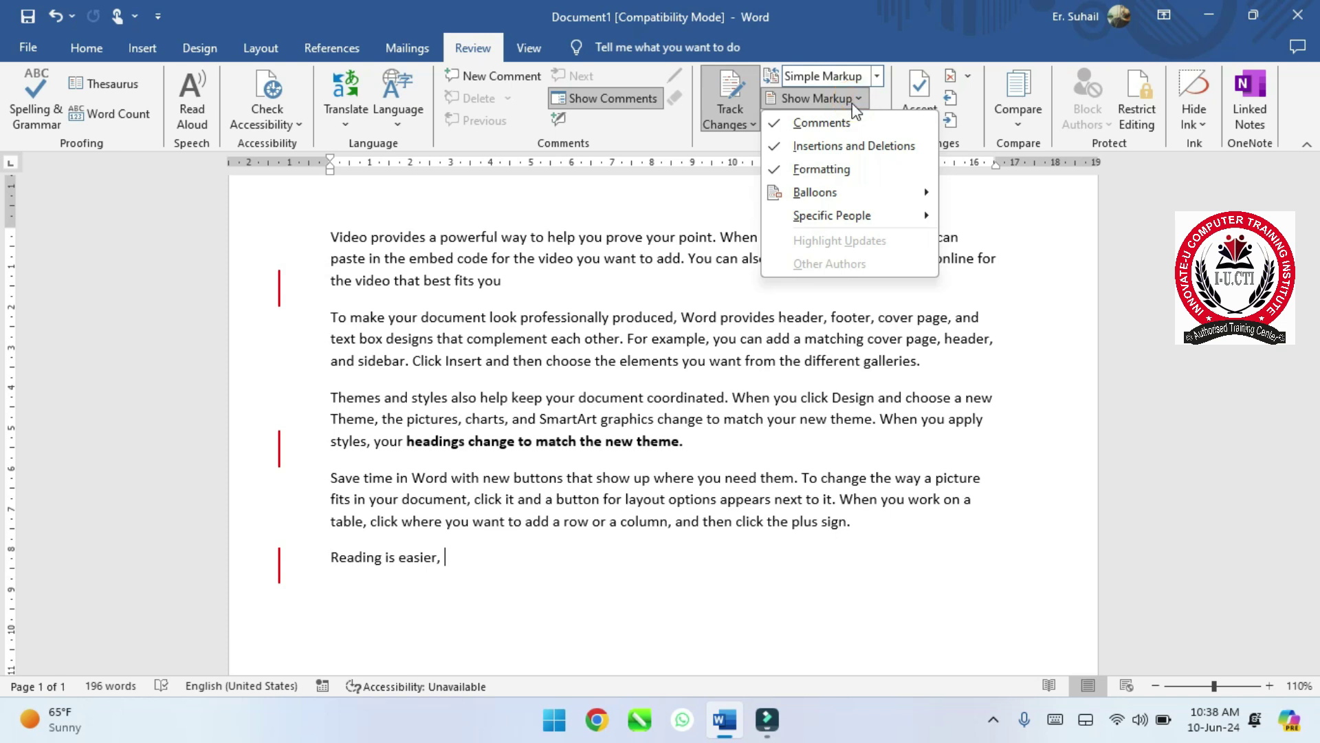
pyautogui.moveTo(863, 229)
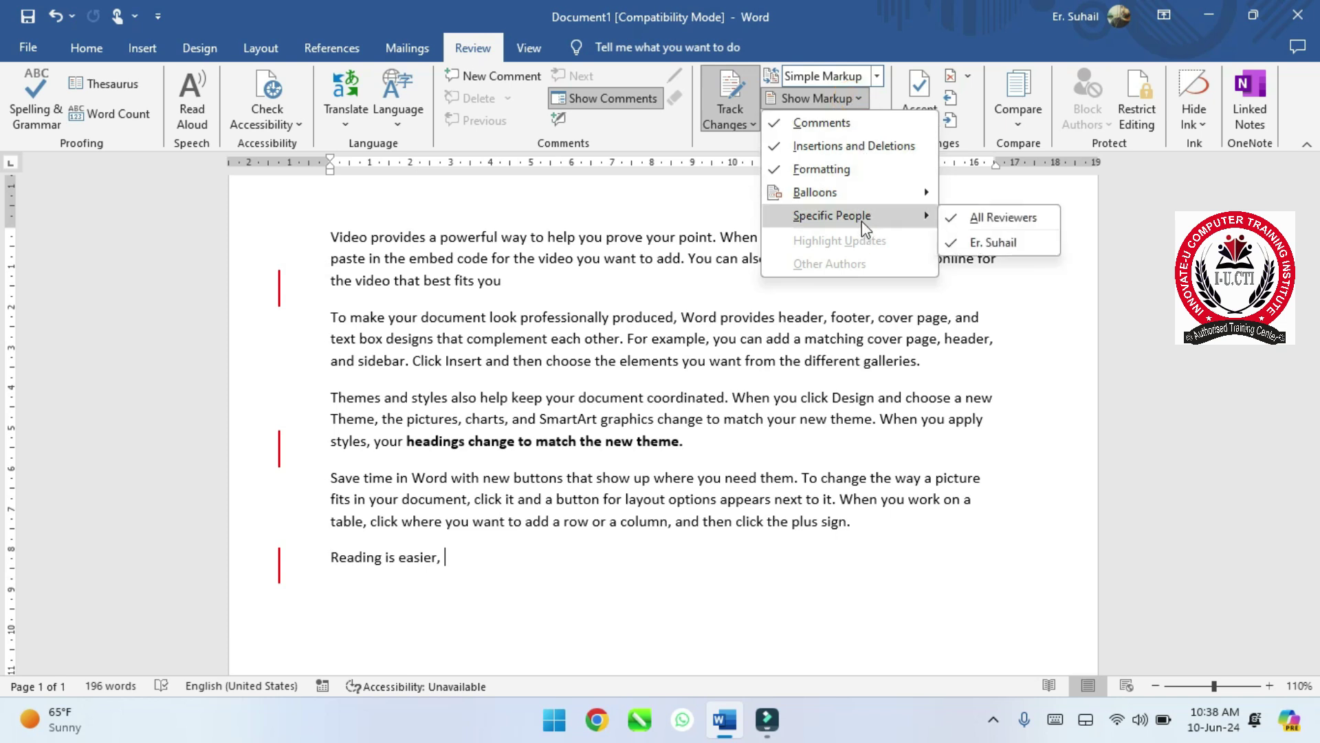
pyautogui.moveTo(887, 199)
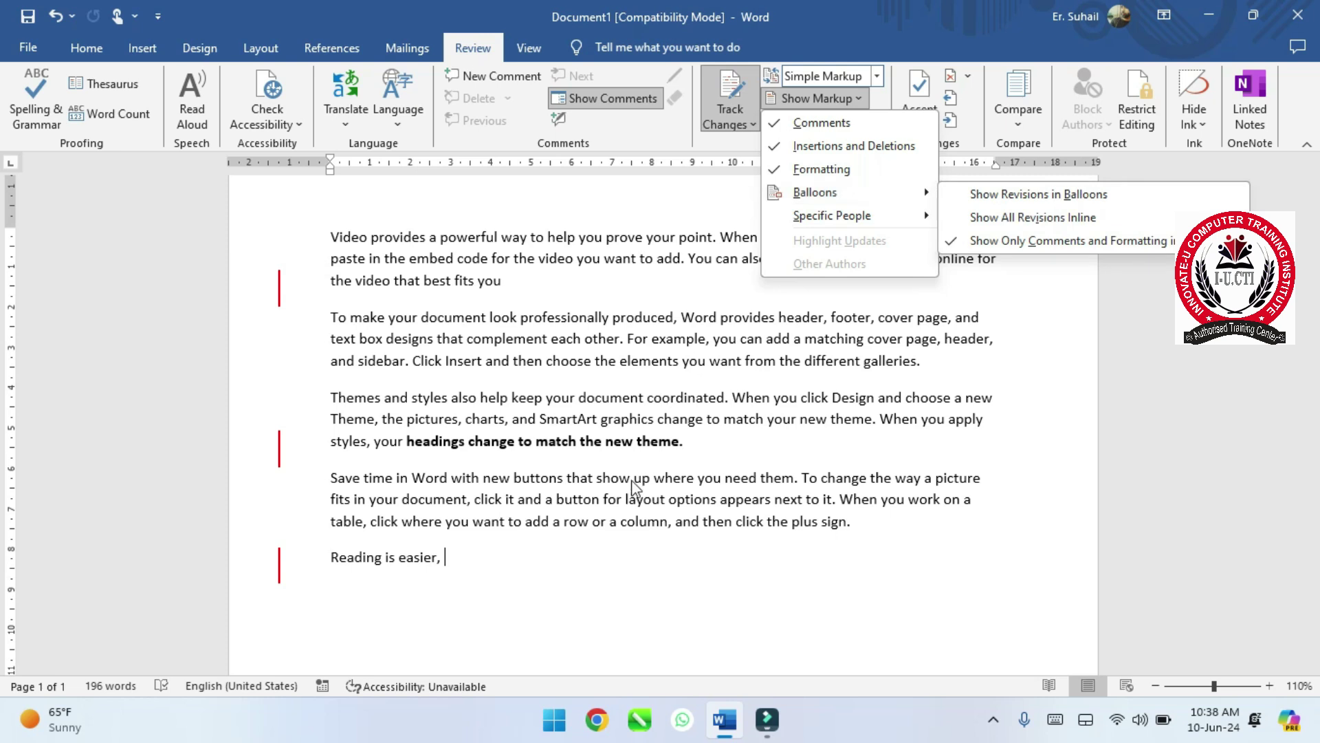
pyautogui.click(582, 574)
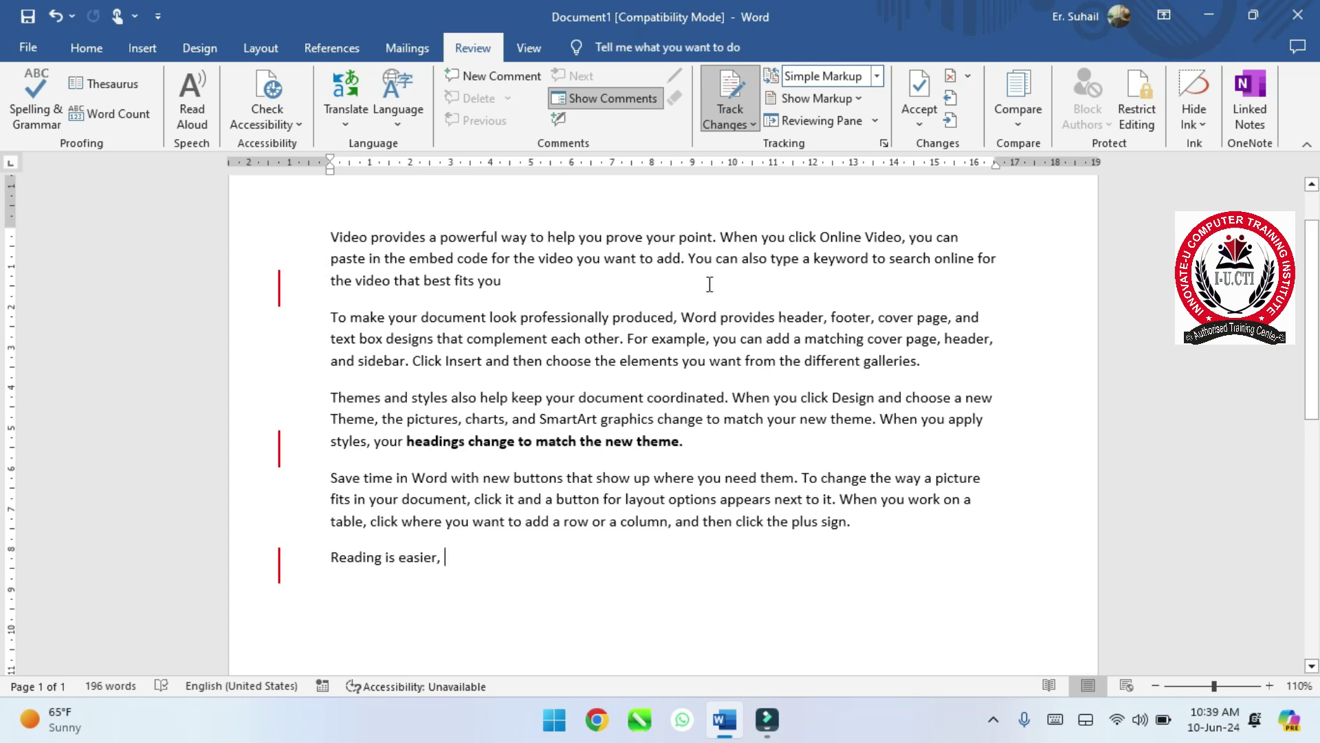
# - Try showing revisions in balloons, then switch to showing all revisions inline
pyautogui.click(865, 102)
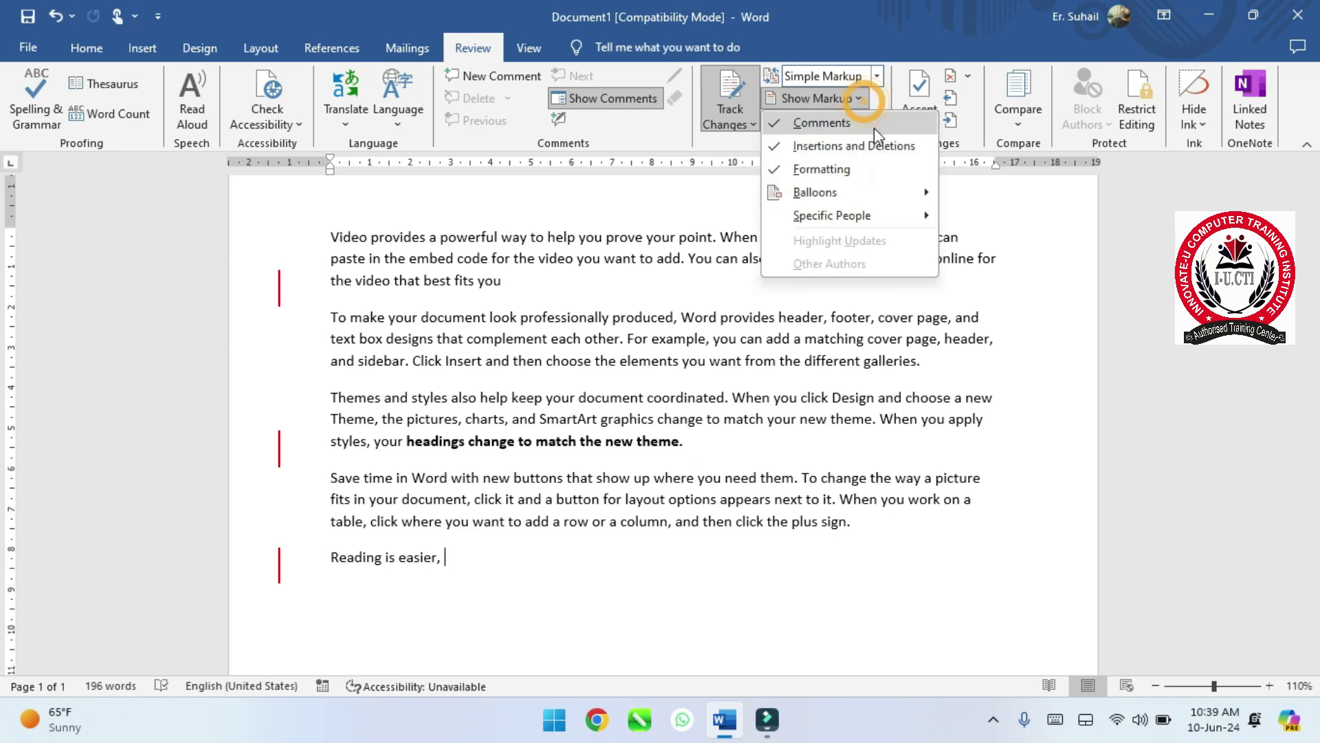
pyautogui.moveTo(912, 202)
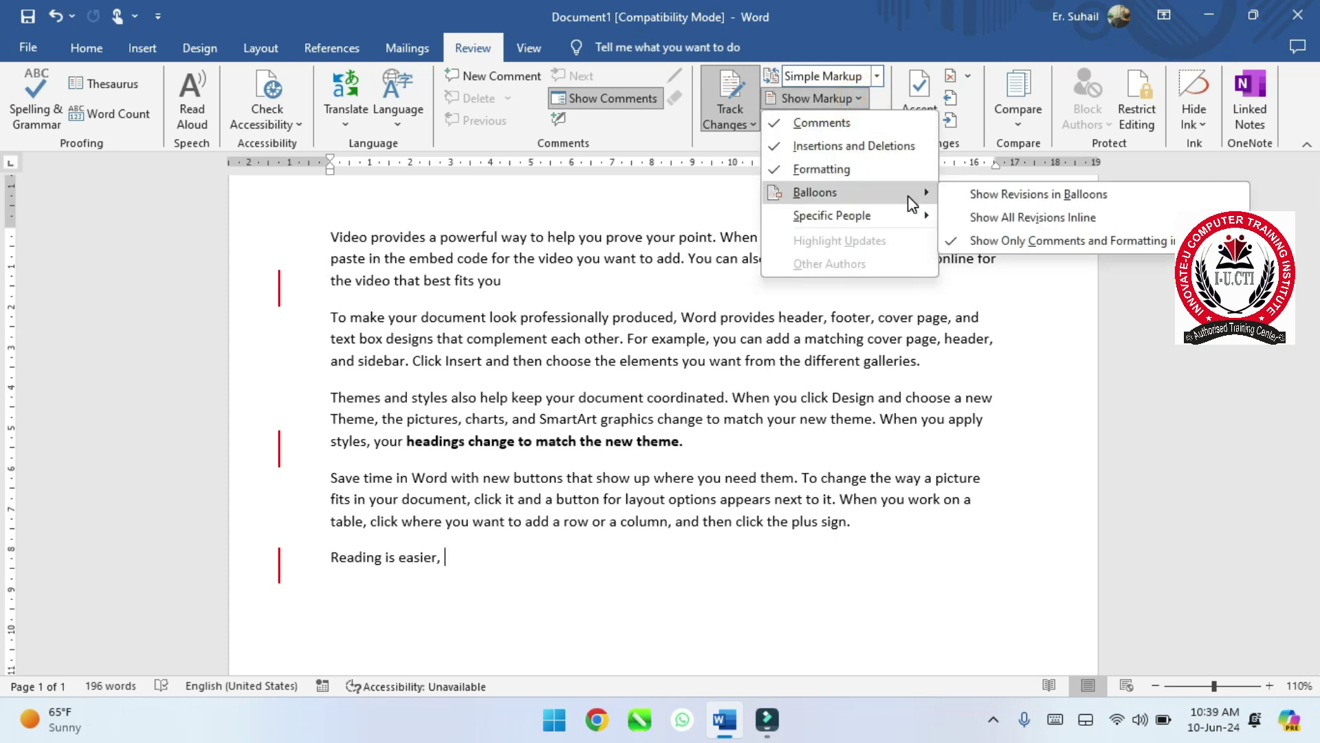
pyautogui.click(989, 197)
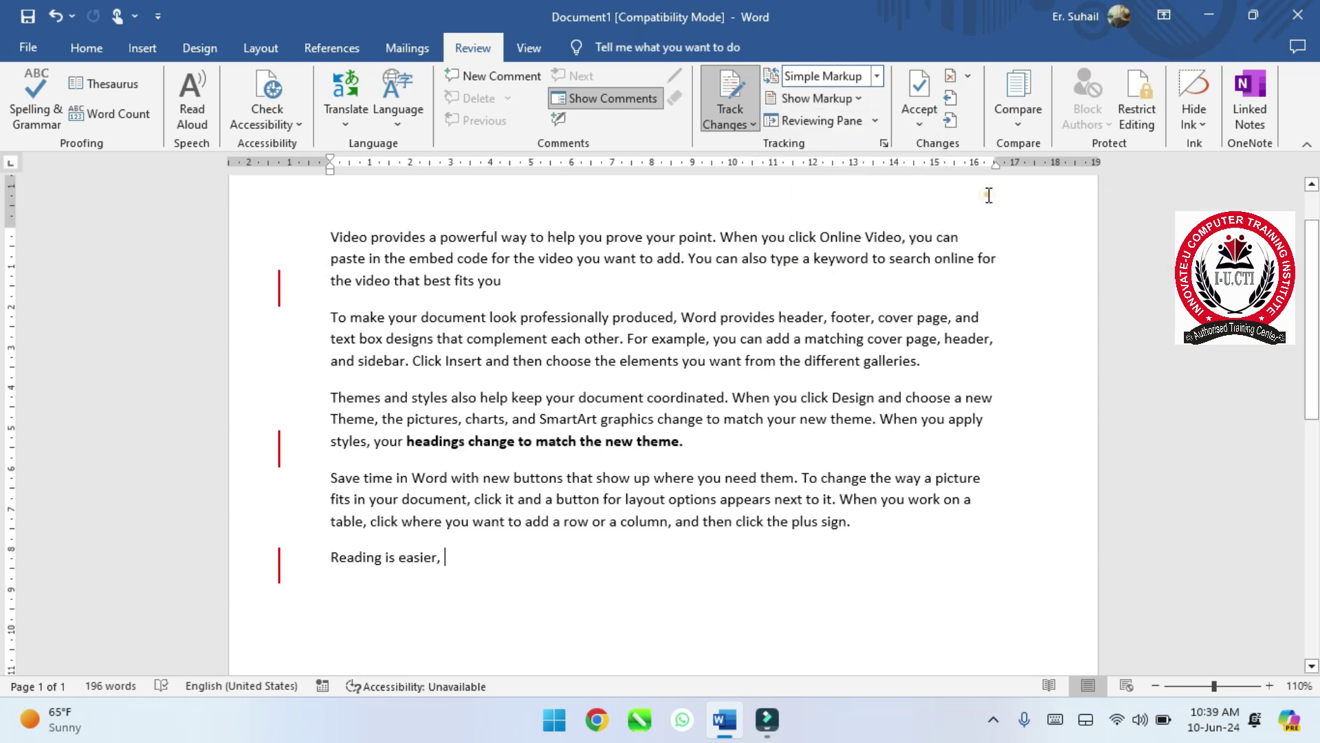
pyautogui.click(860, 100)
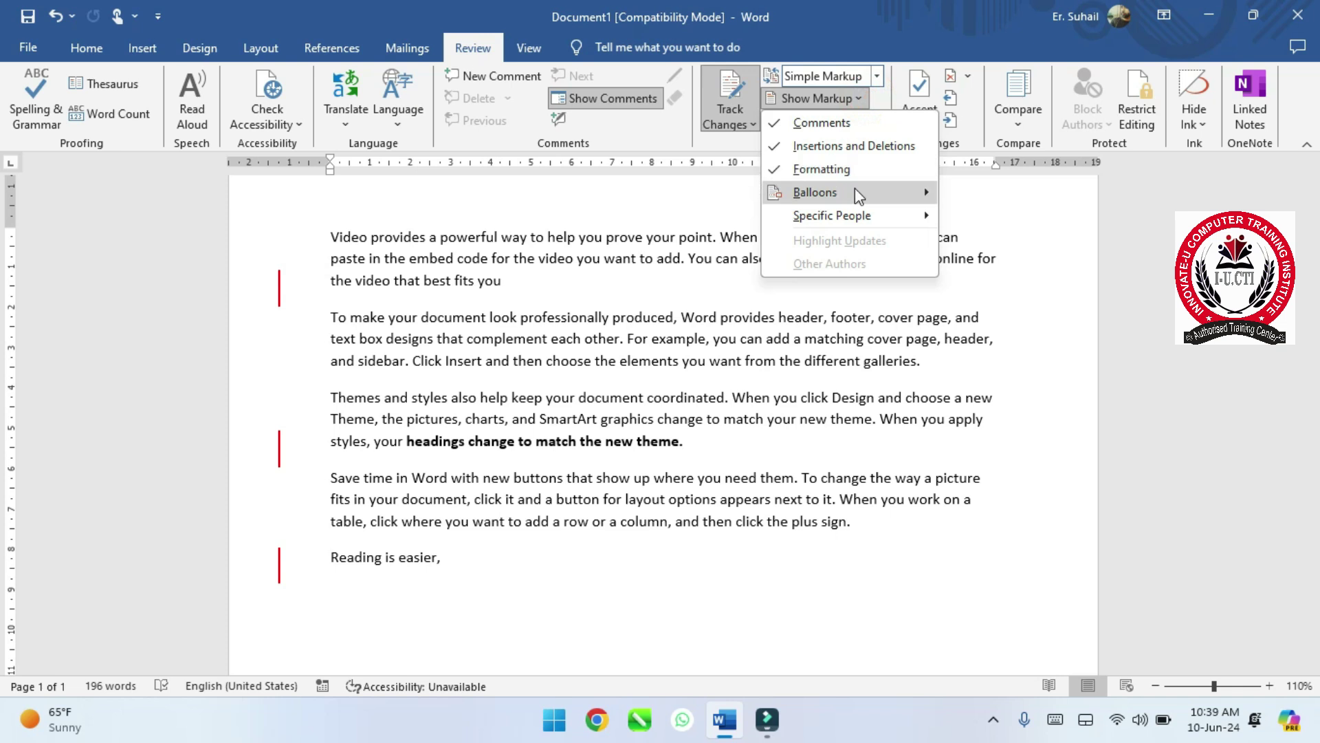
pyautogui.moveTo(856, 192)
pyautogui.click(998, 215)
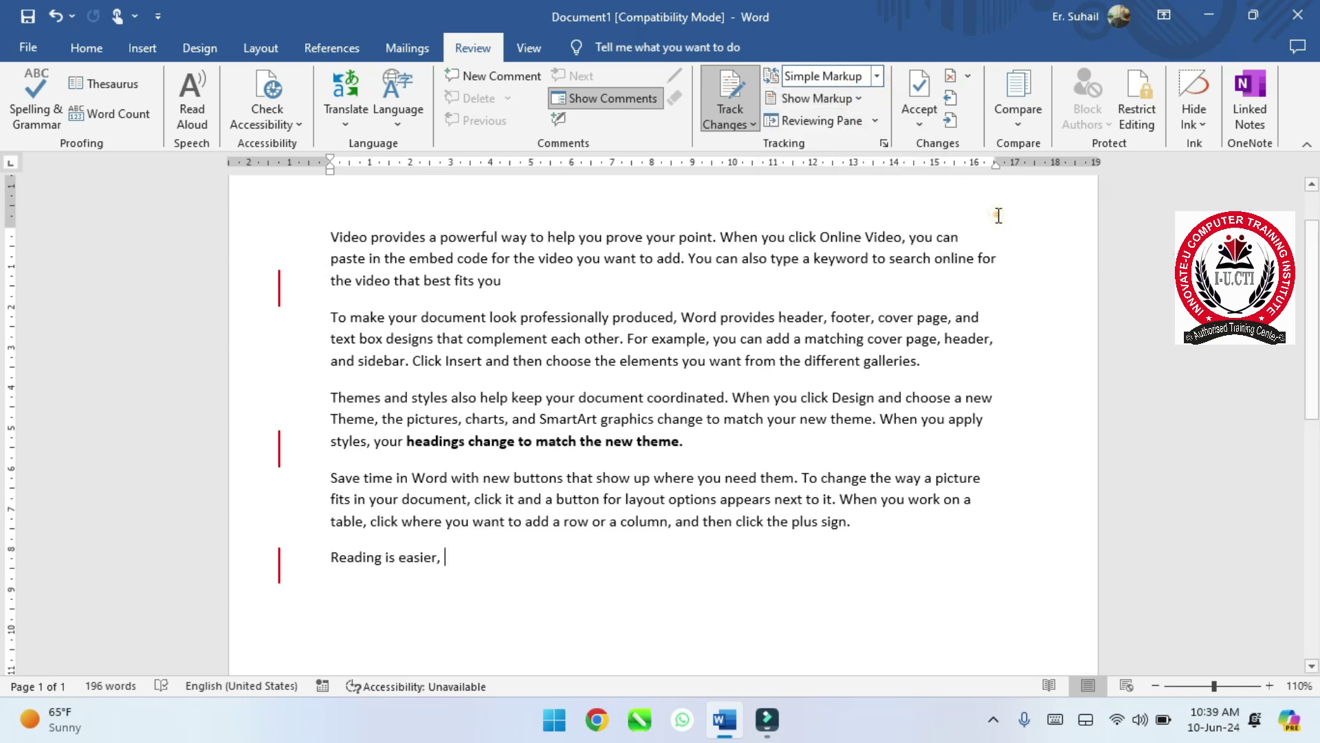
# - Set balloons to Show Only Comments and Formatting
pyautogui.click(858, 101)
pyautogui.moveTo(915, 217)
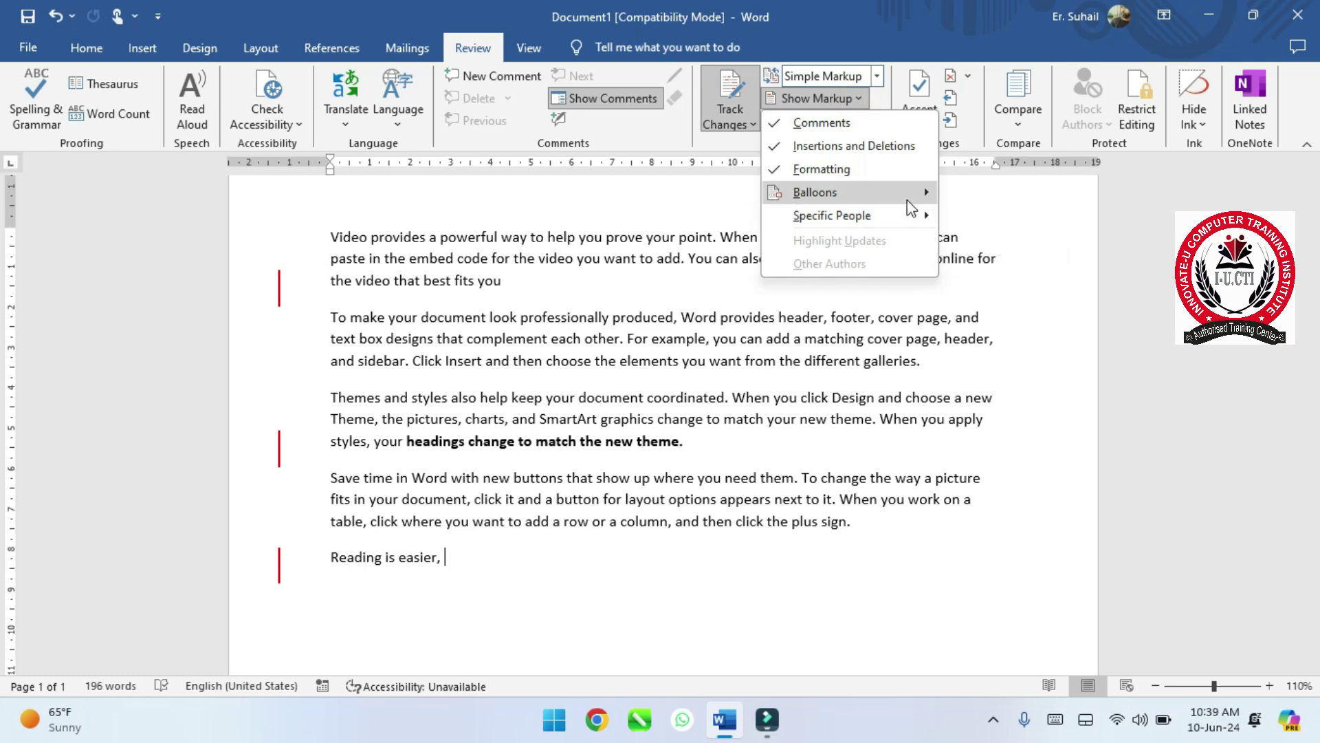
pyautogui.moveTo(921, 193)
pyautogui.click(987, 241)
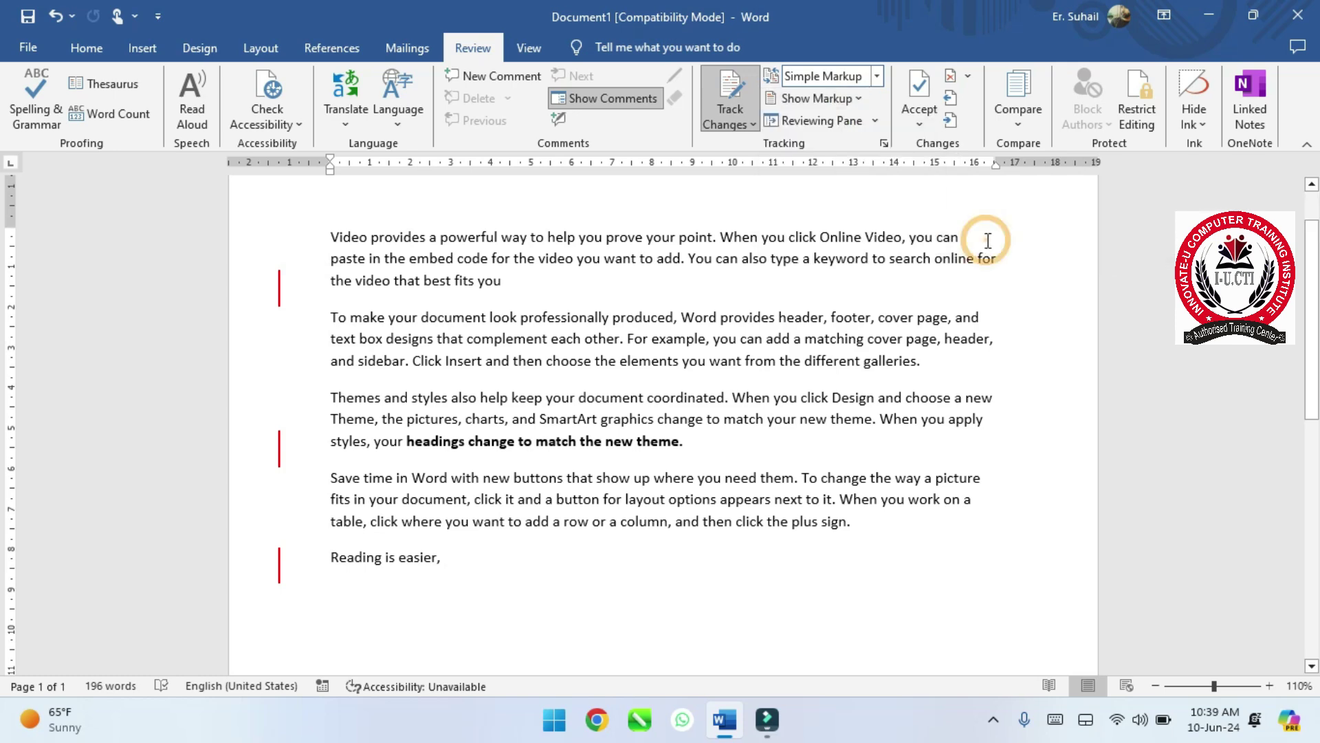
pyautogui.scroll(-5, 987, 241)
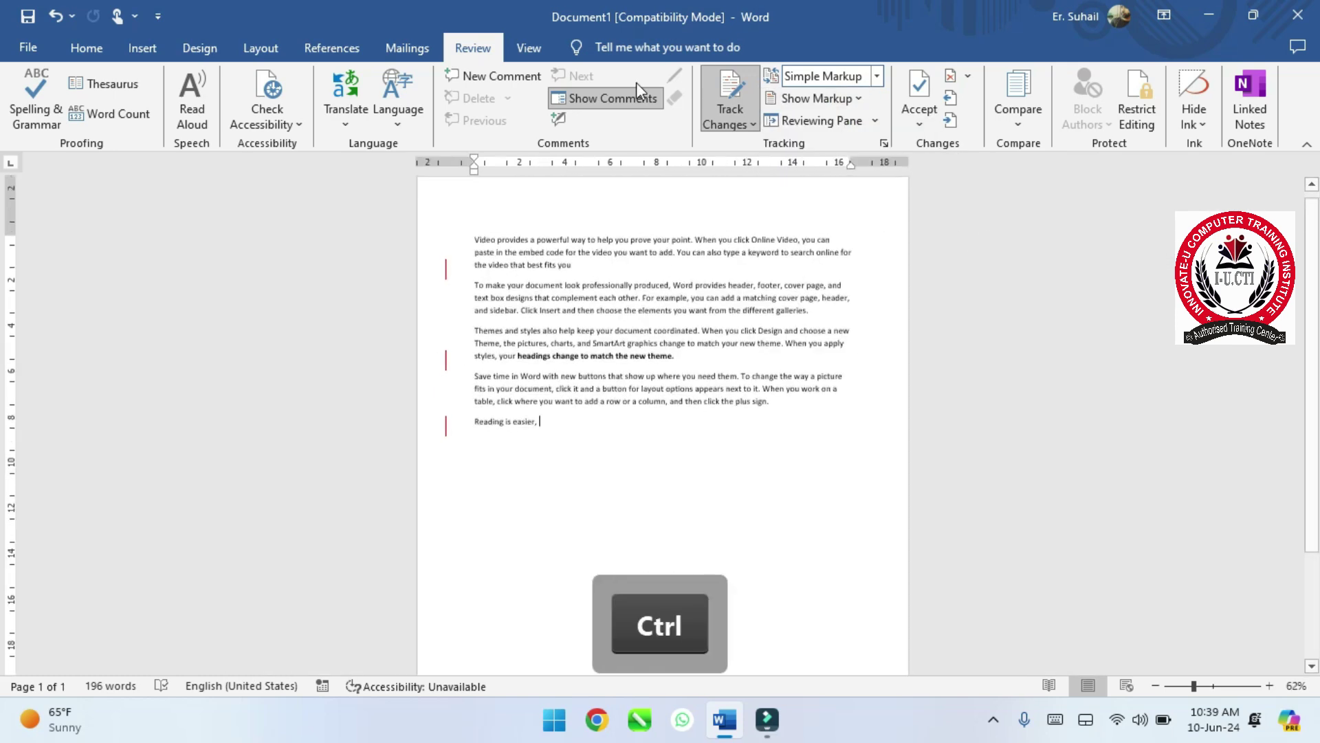
# - Hide comments and switch the review display to All Markup to see red deletions and the bold note
pyautogui.click(619, 98)
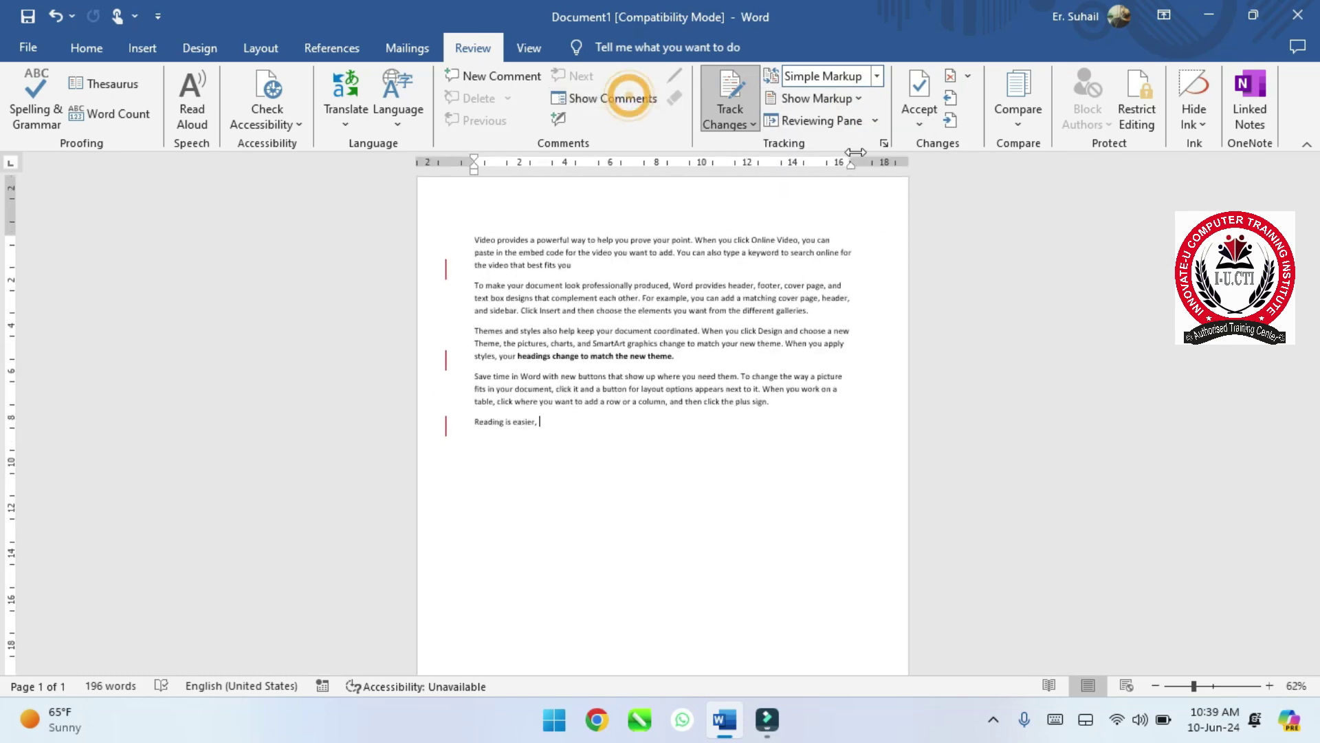
pyautogui.click(877, 77)
pyautogui.click(855, 118)
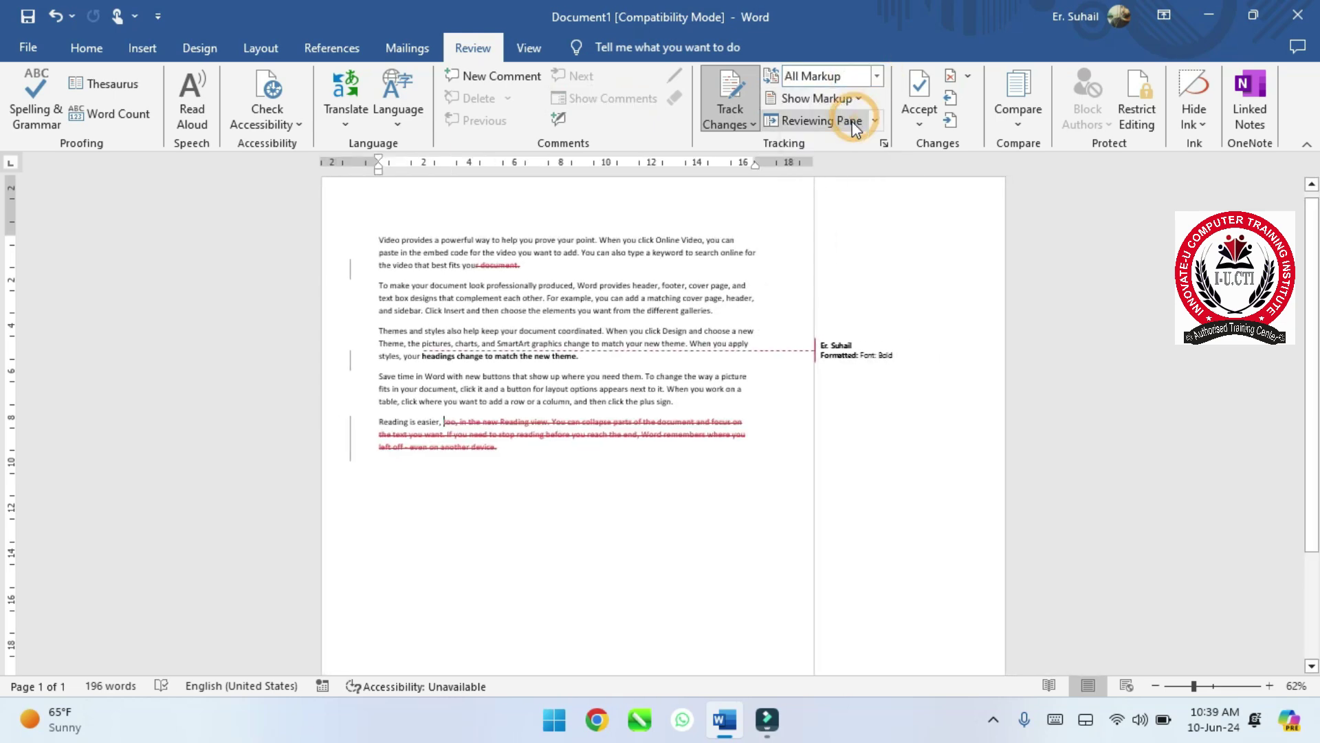
pyautogui.scroll(9, 862, 365)
pyautogui.scroll(-4, 860, 361)
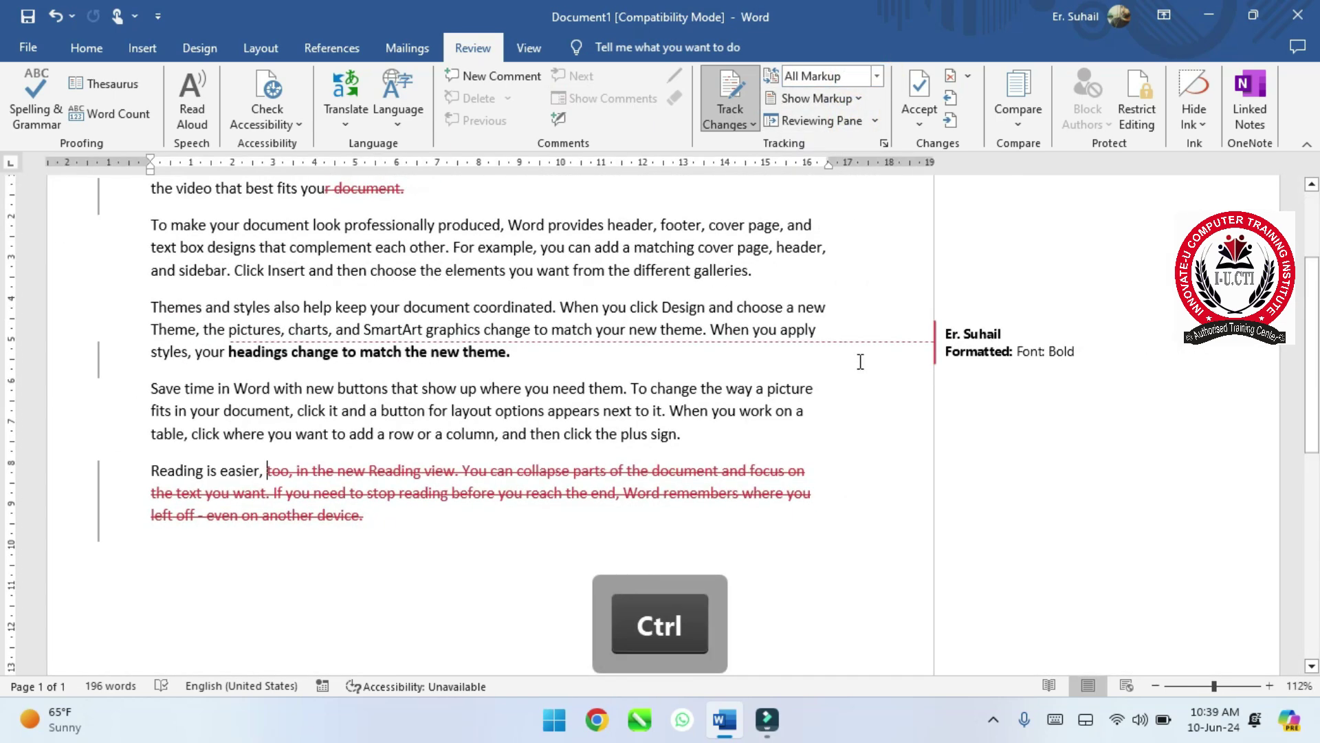
pyautogui.scroll(1, 431, 409)
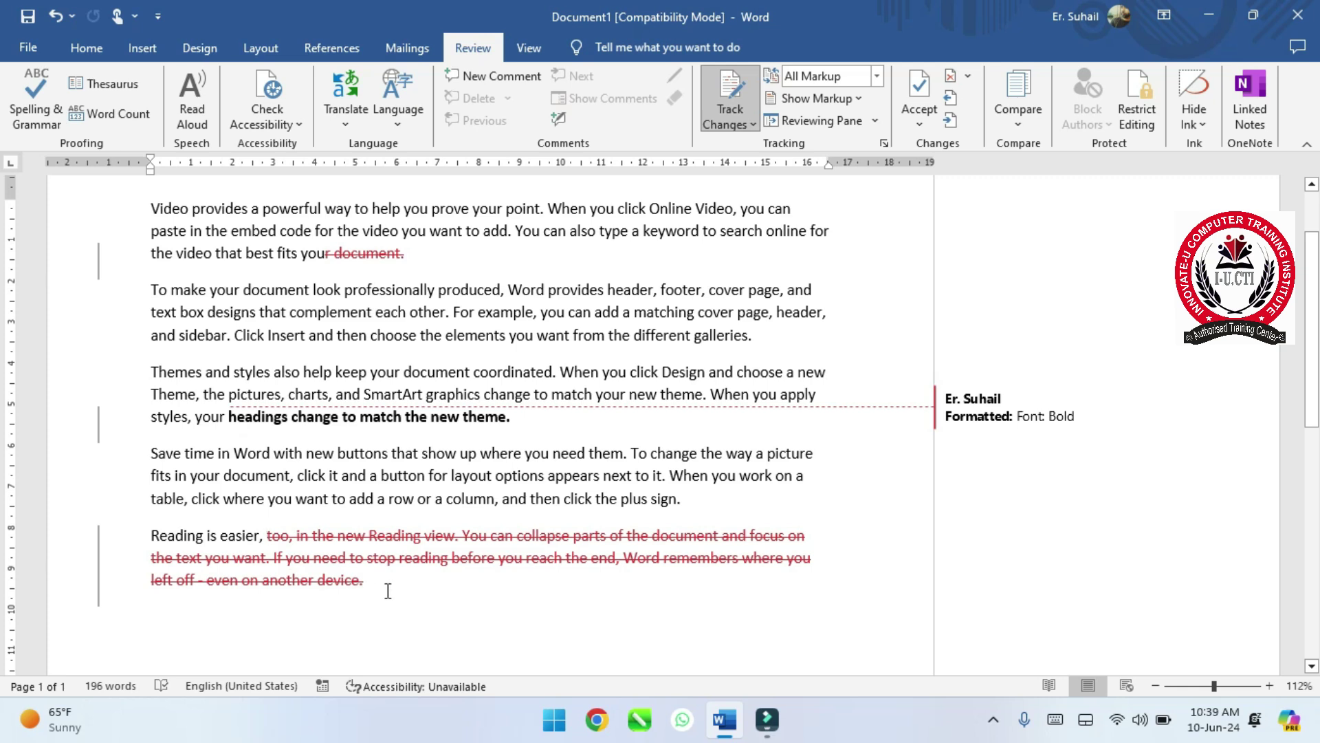
pyautogui.click(880, 77)
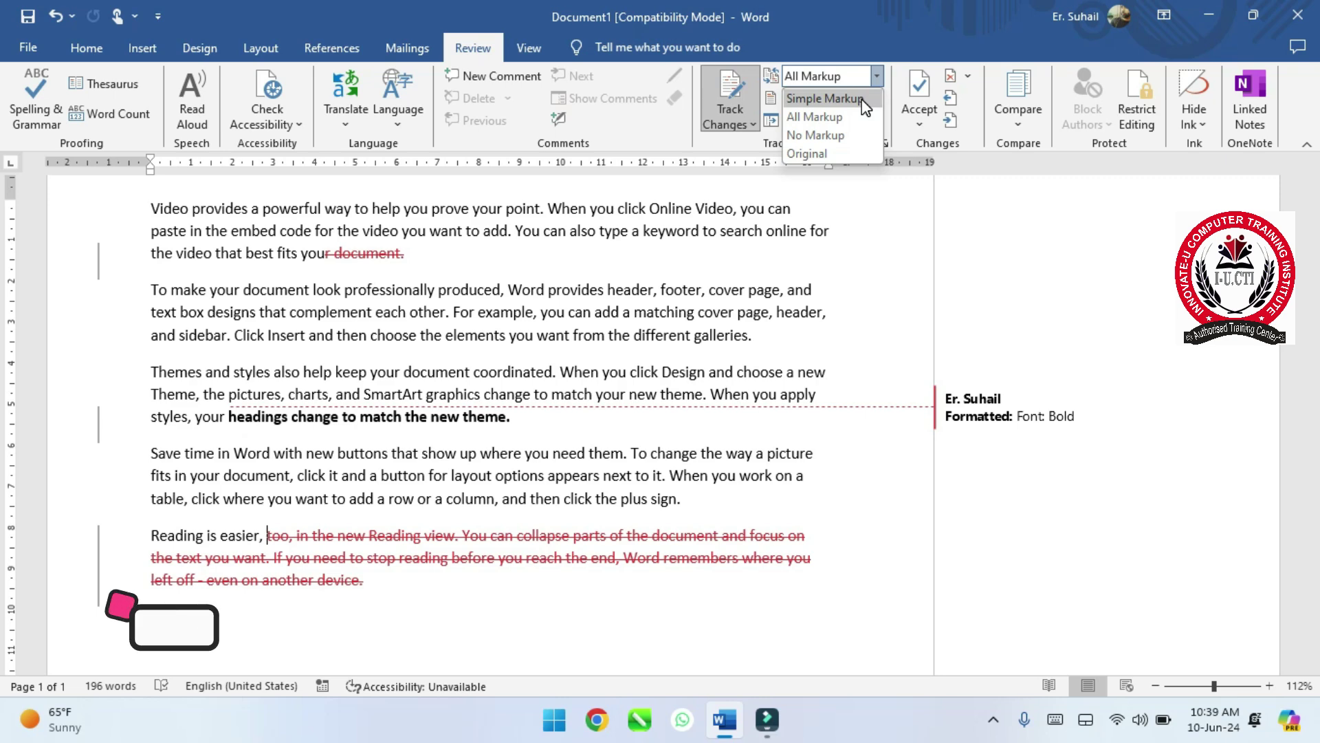
# - Switch back to Simple Markup and bring up the change-tracking and accept options
pyautogui.click(864, 101)
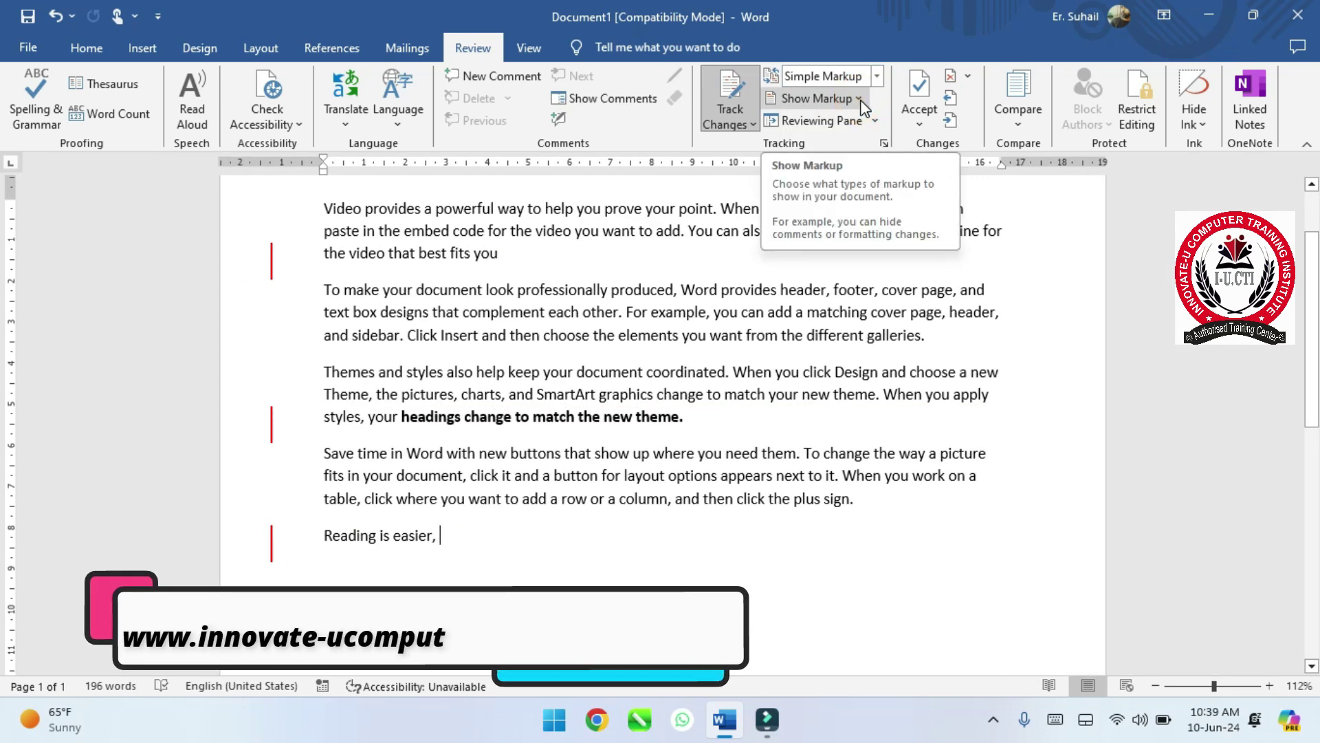
pyautogui.click(753, 113)
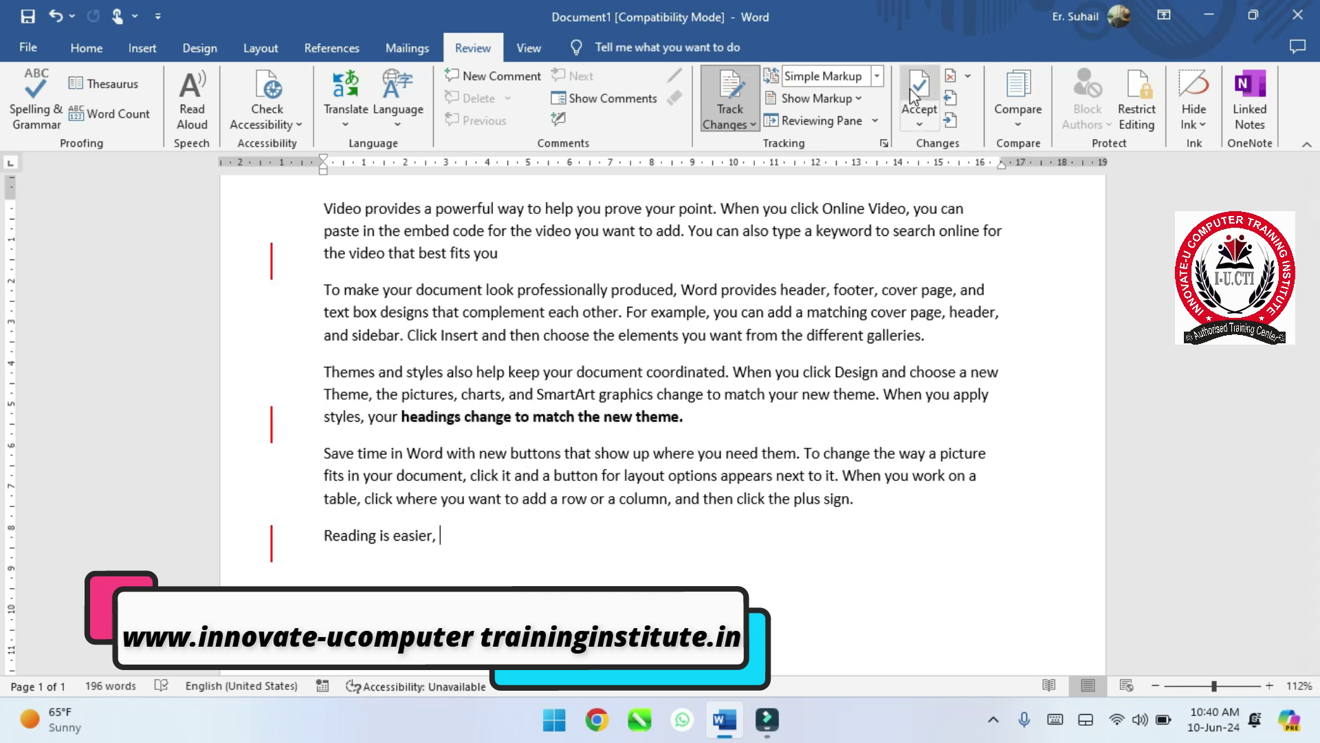
pyautogui.click(933, 125)
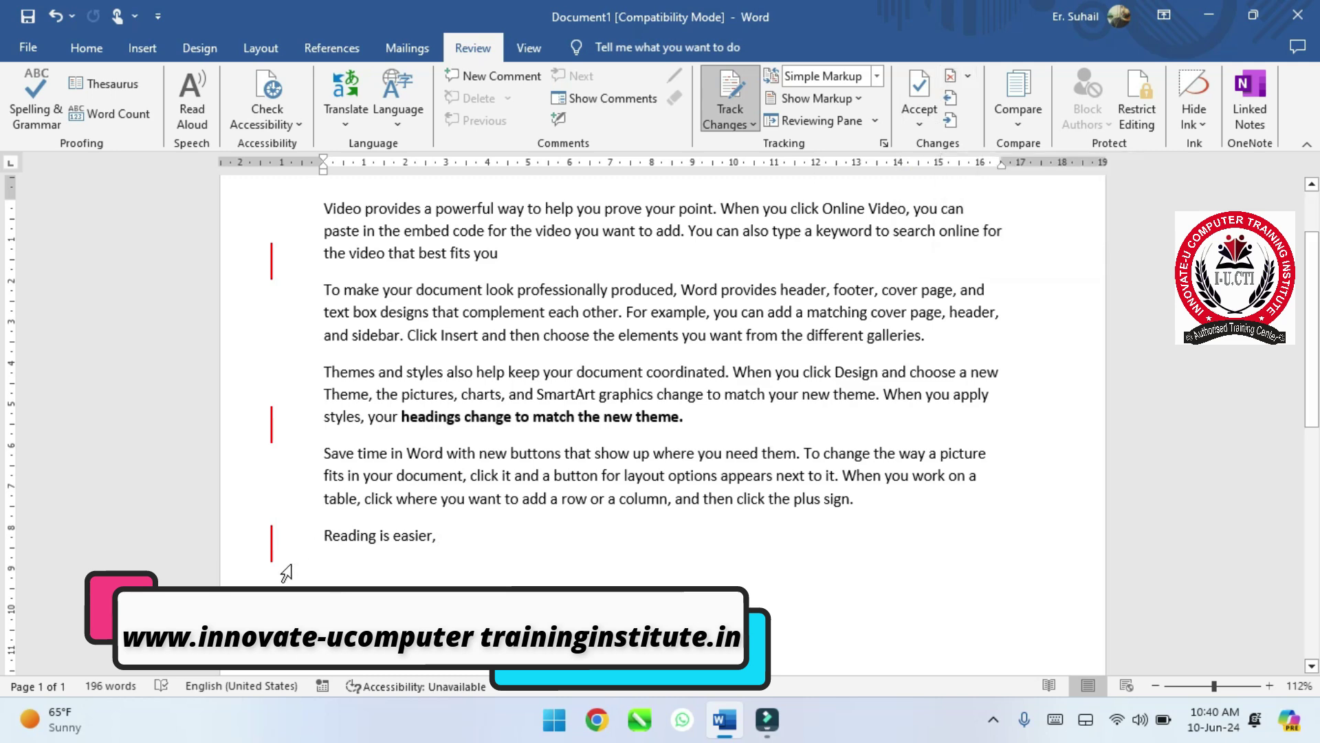
# - Reject the tracked deletions and the bold formatting change, then dismiss the no-changes message
pyautogui.click(954, 78)
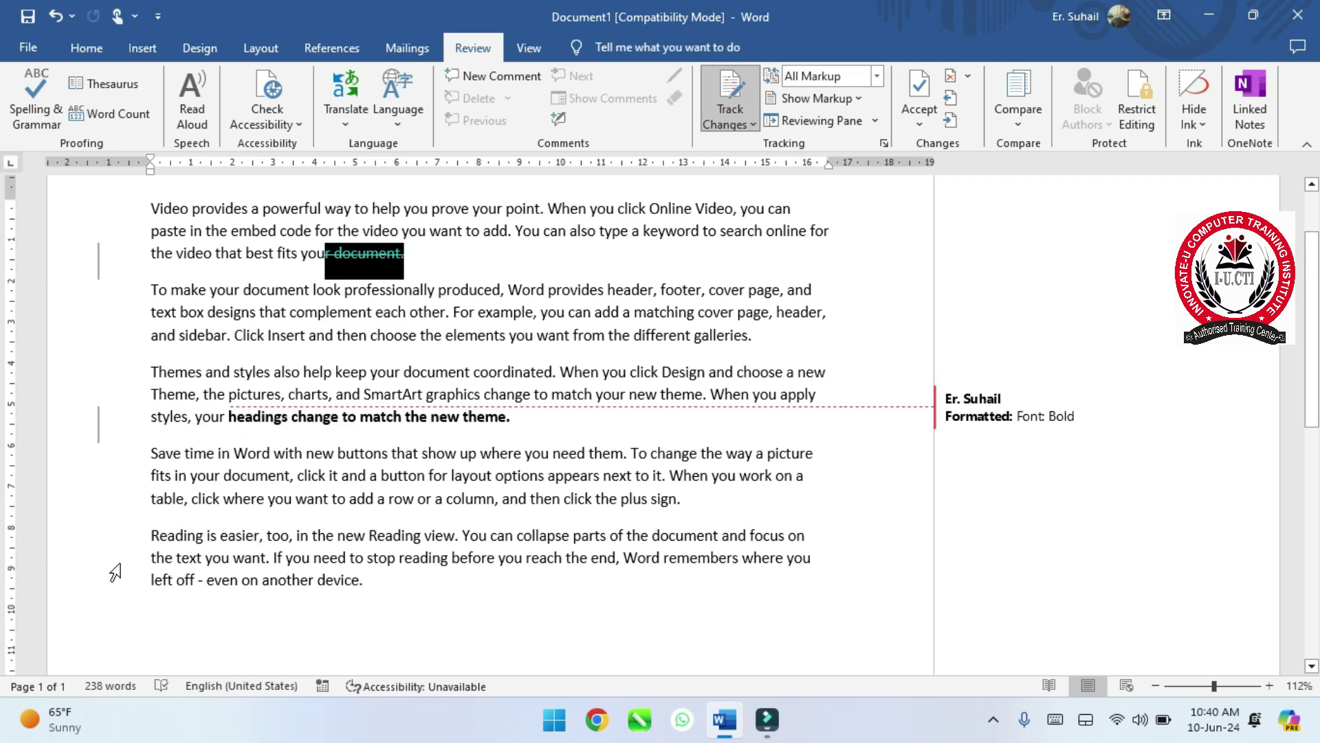
pyautogui.click(524, 421)
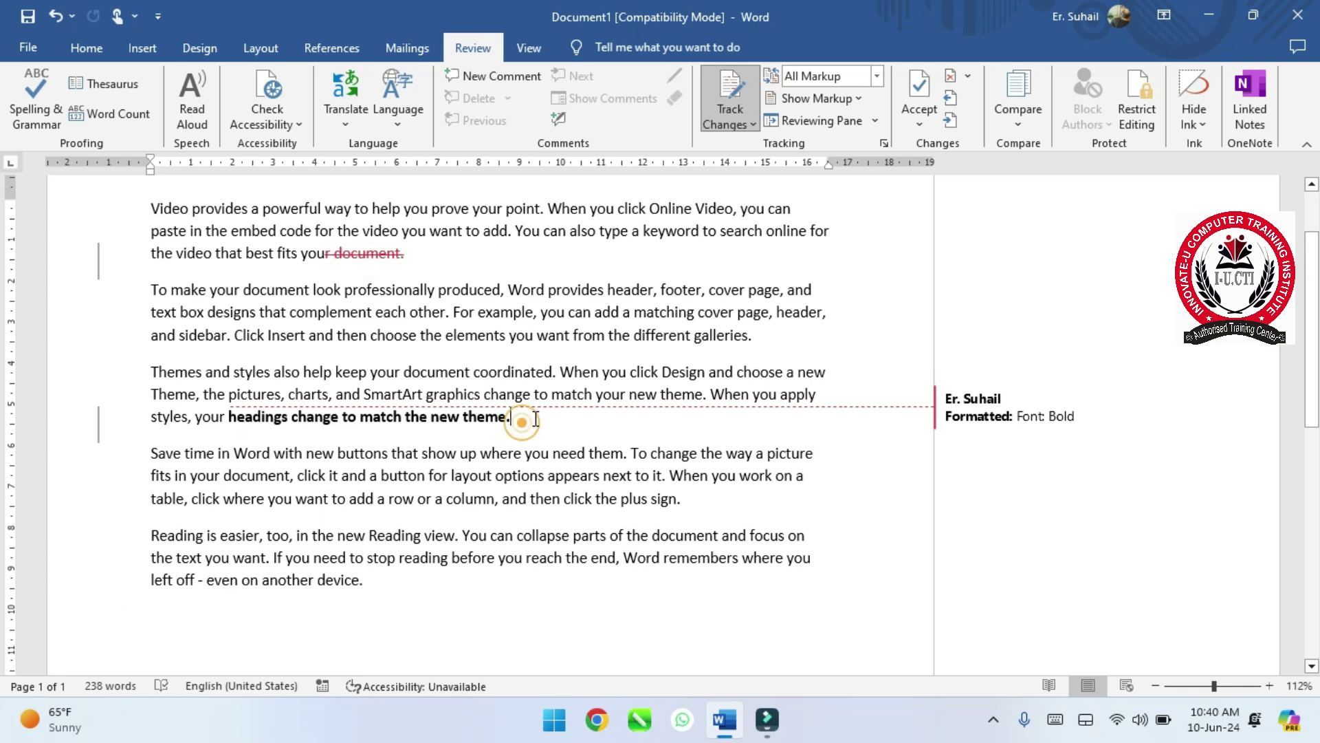
pyautogui.click(951, 77)
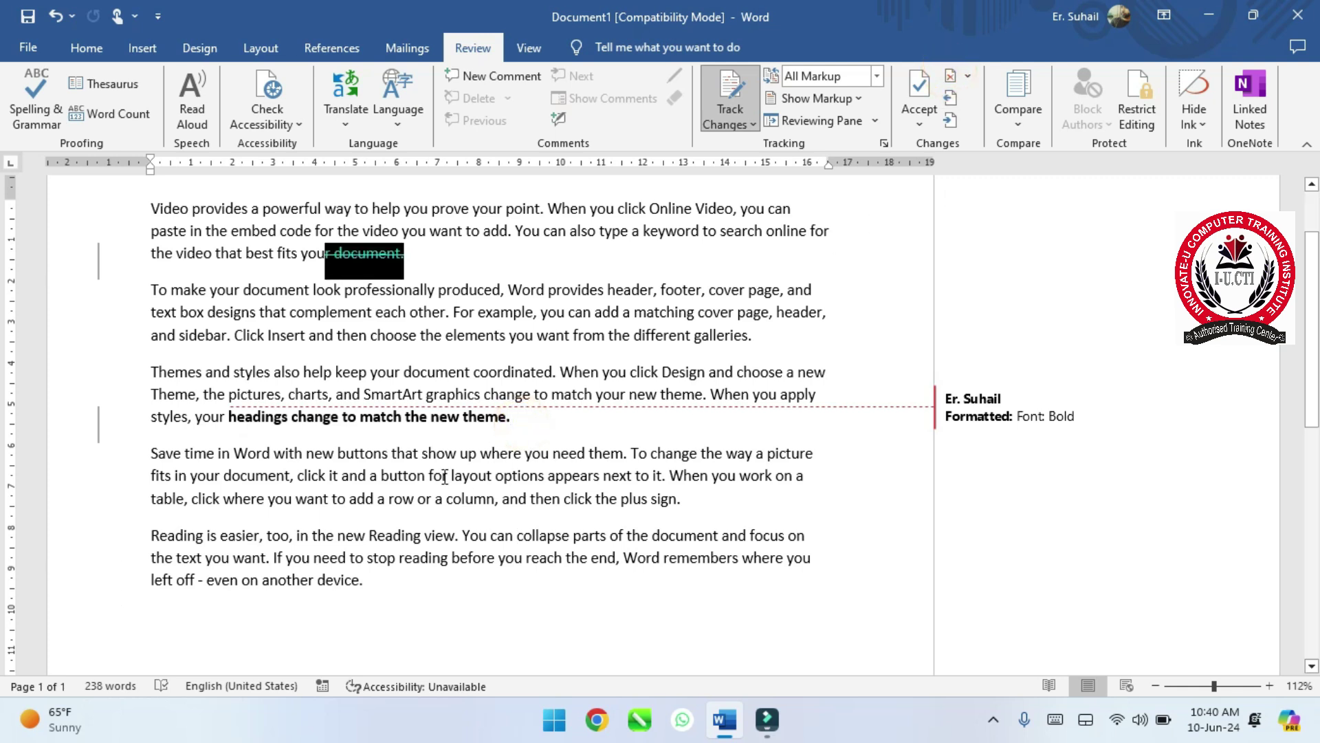
pyautogui.click(952, 77)
pyautogui.click(921, 86)
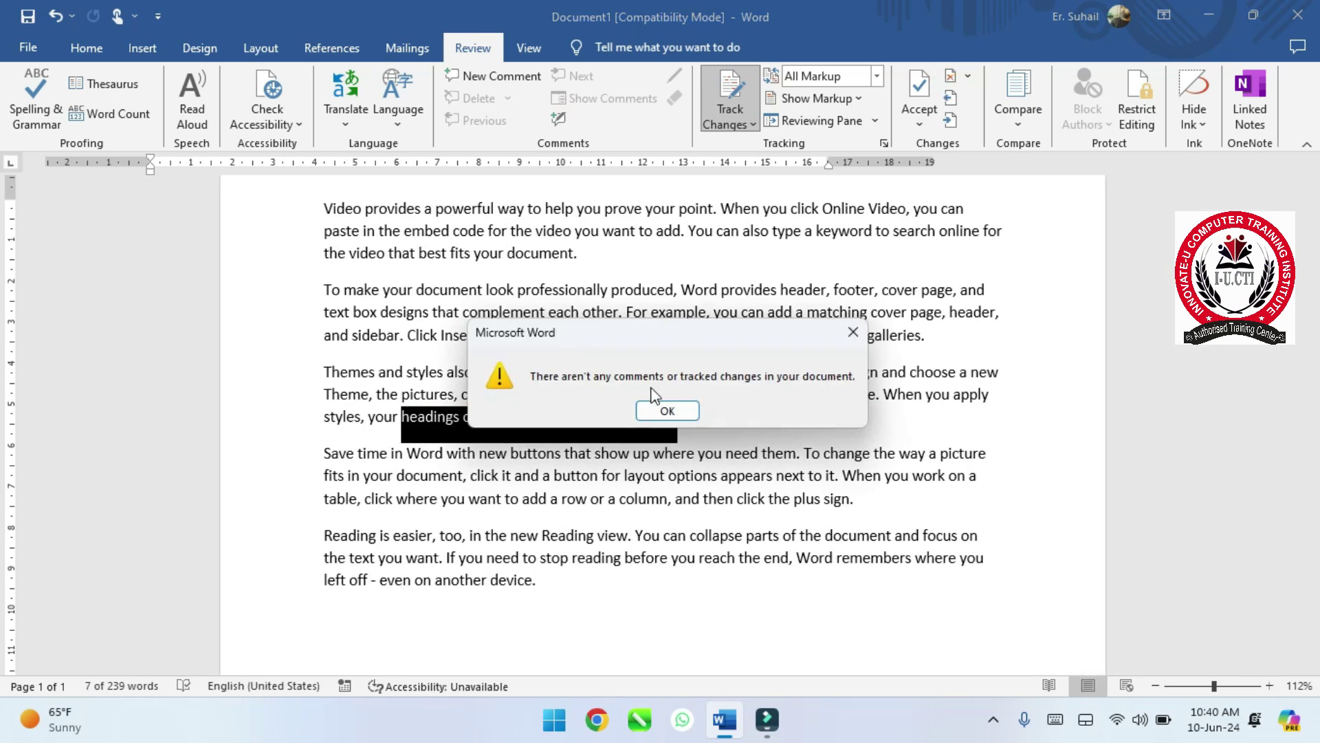
pyautogui.click(664, 410)
pyautogui.click(679, 421)
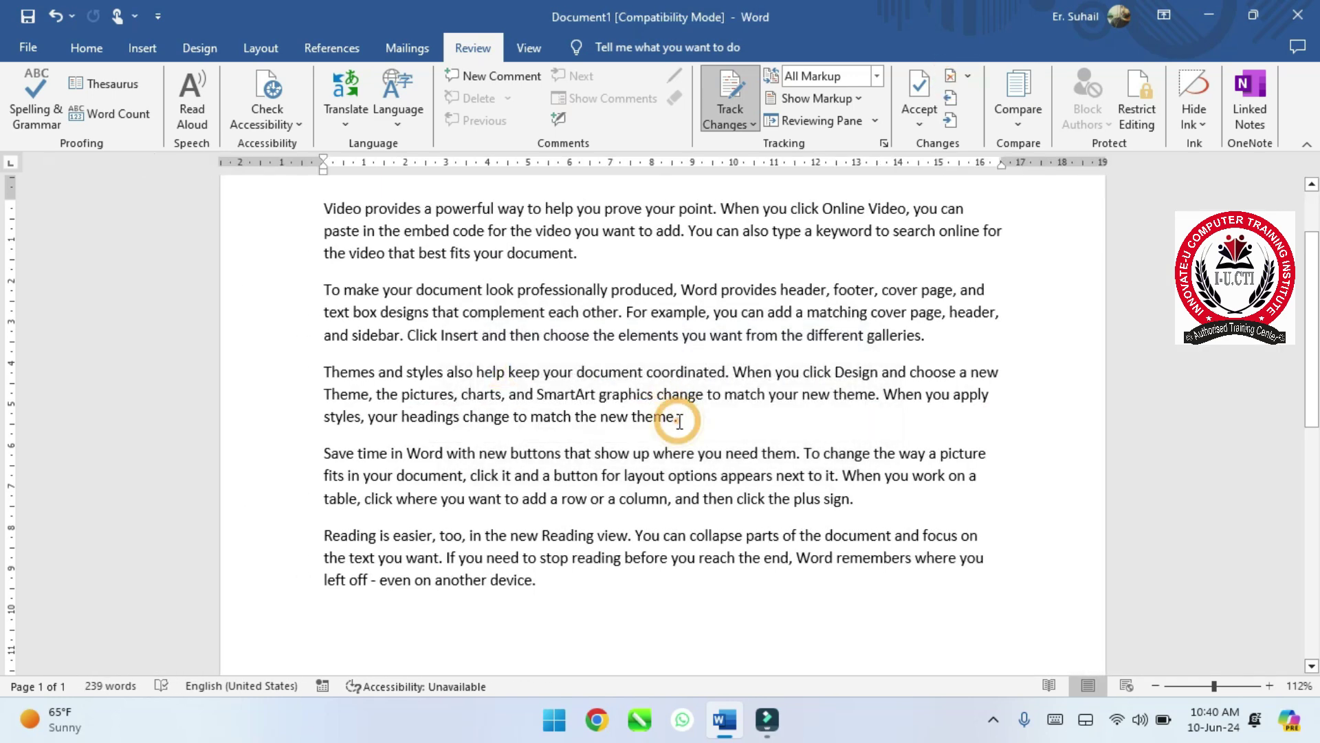
# - Delete the third paragraph's ending back to 'styles, your headin' as a tracked change and accept it
pyautogui.keyDown('ctrl'); pyautogui.scroll(-4, 680, 421); pyautogui.keyUp('ctrl')
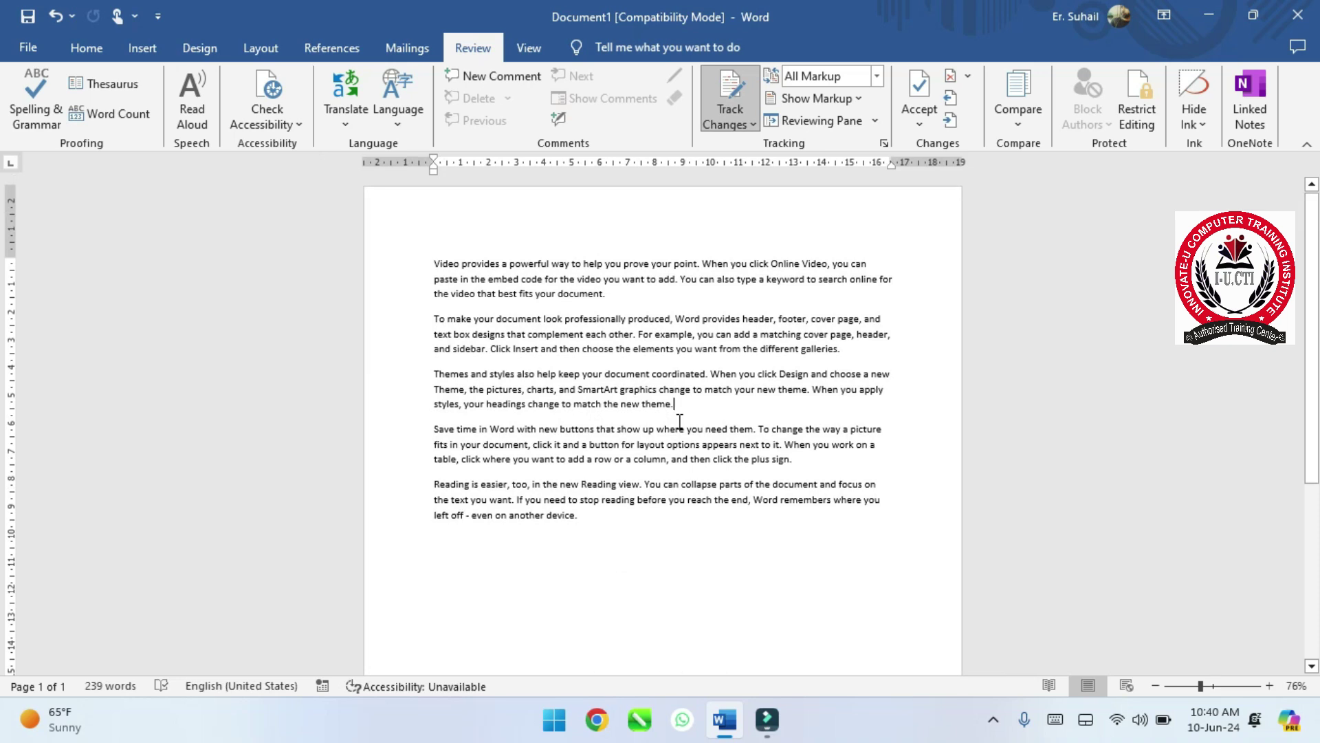
pyautogui.press('BackSpace')
pyautogui.press('BackSpace')
pyautogui.press('BackSpace')
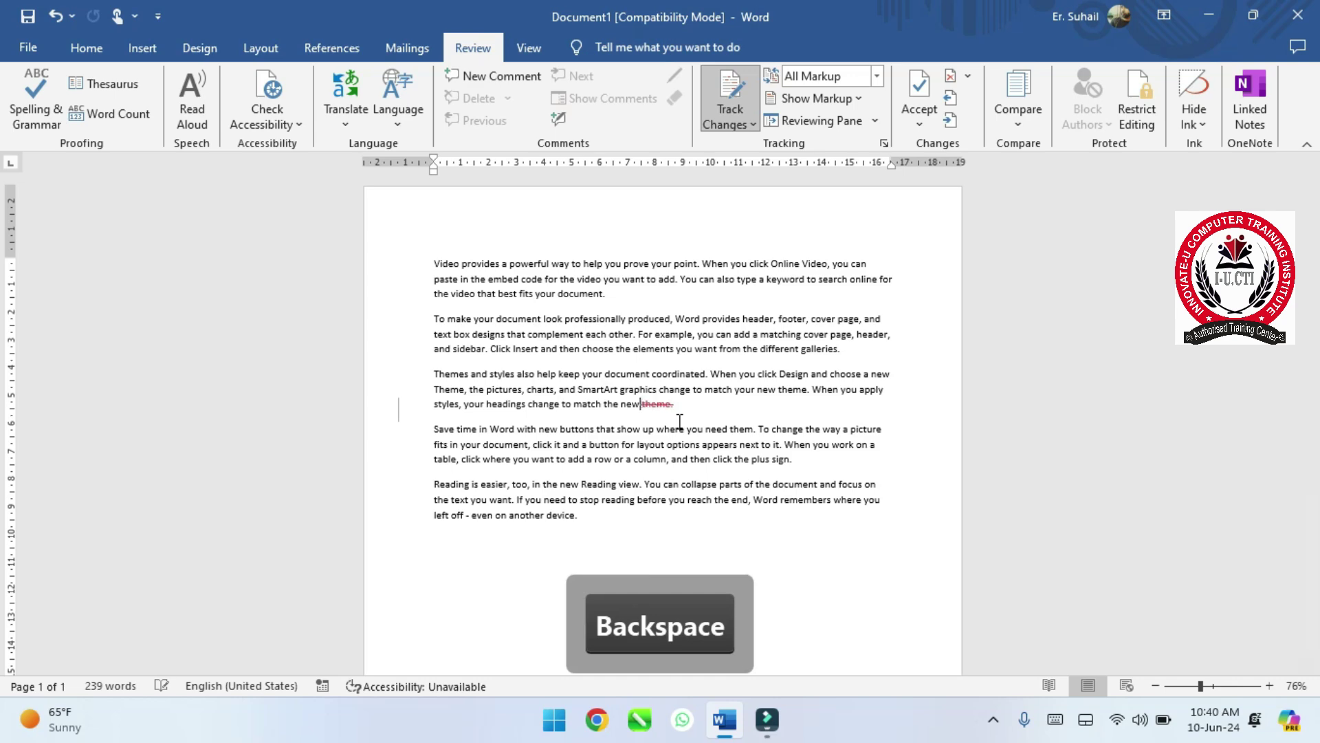
pyautogui.press('BackSpace')
pyautogui.press('BackSpace')
pyautogui.press('BackSpace')
pyautogui.press('BackSpace')
pyautogui.press('BackSpace')
pyautogui.press('BackSpace')
pyautogui.press('BackSpace')
pyautogui.press('BackSpace')
pyautogui.press('BackSpace')
pyautogui.press('BackSpace')
pyautogui.keyDown('ctrl'); pyautogui.scroll(8, 680, 421); pyautogui.keyUp('ctrl')
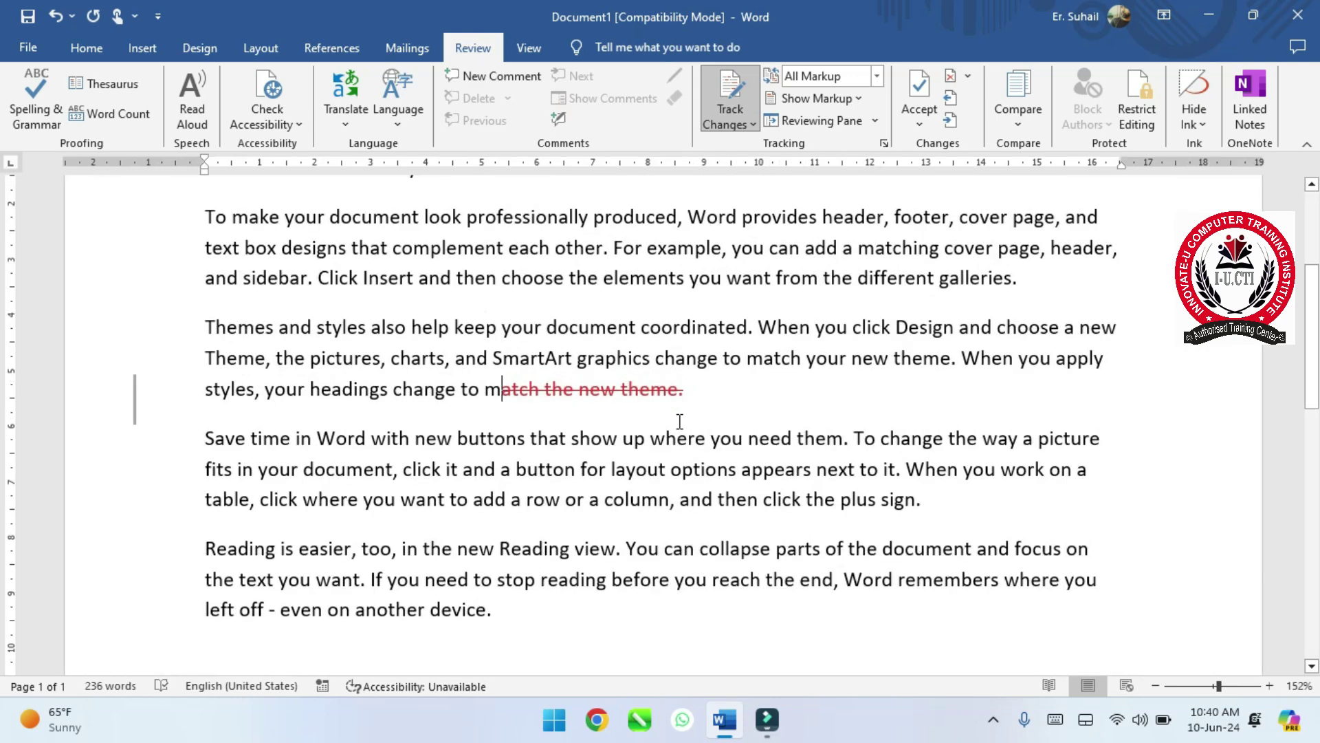
pyautogui.press('BackSpace')
pyautogui.press('BackSpace')
pyautogui.press('BackSpace')
pyautogui.press('BackSpace')
pyautogui.press('BackSpace')
pyautogui.press('BackSpace')
pyautogui.press('BackSpace')
pyautogui.press('BackSpace')
pyautogui.press('BackSpace')
pyautogui.press('BackSpace')
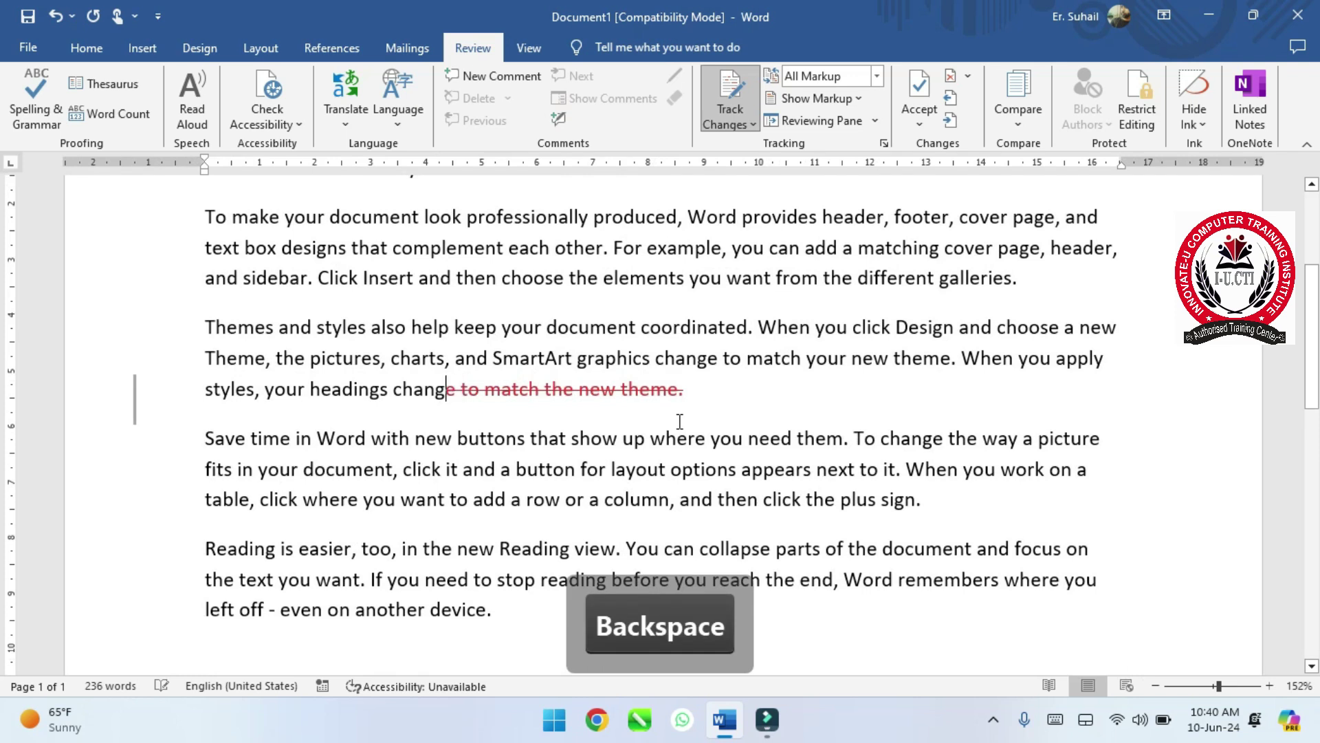
pyautogui.press('BackSpace')
pyautogui.press('BackSpace')
pyautogui.press('BackSpace')
pyautogui.press('BackSpace')
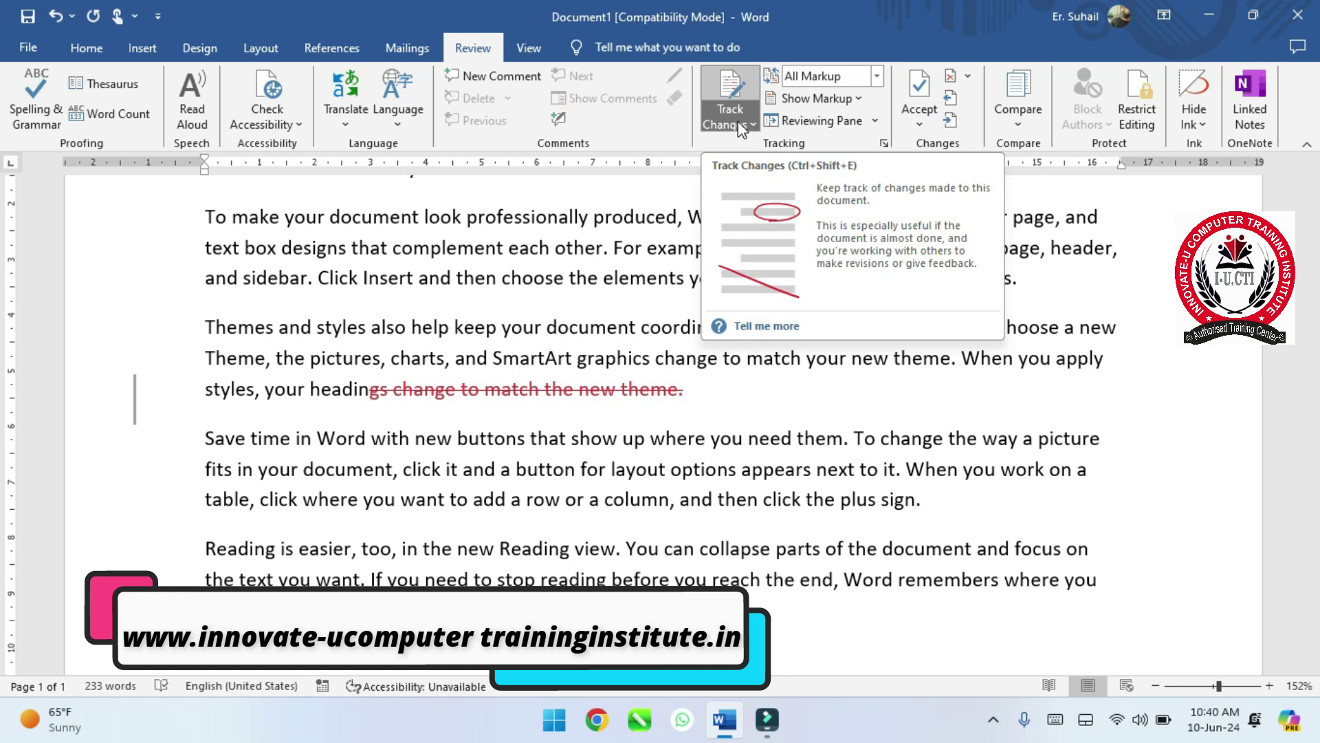
pyautogui.click(908, 97)
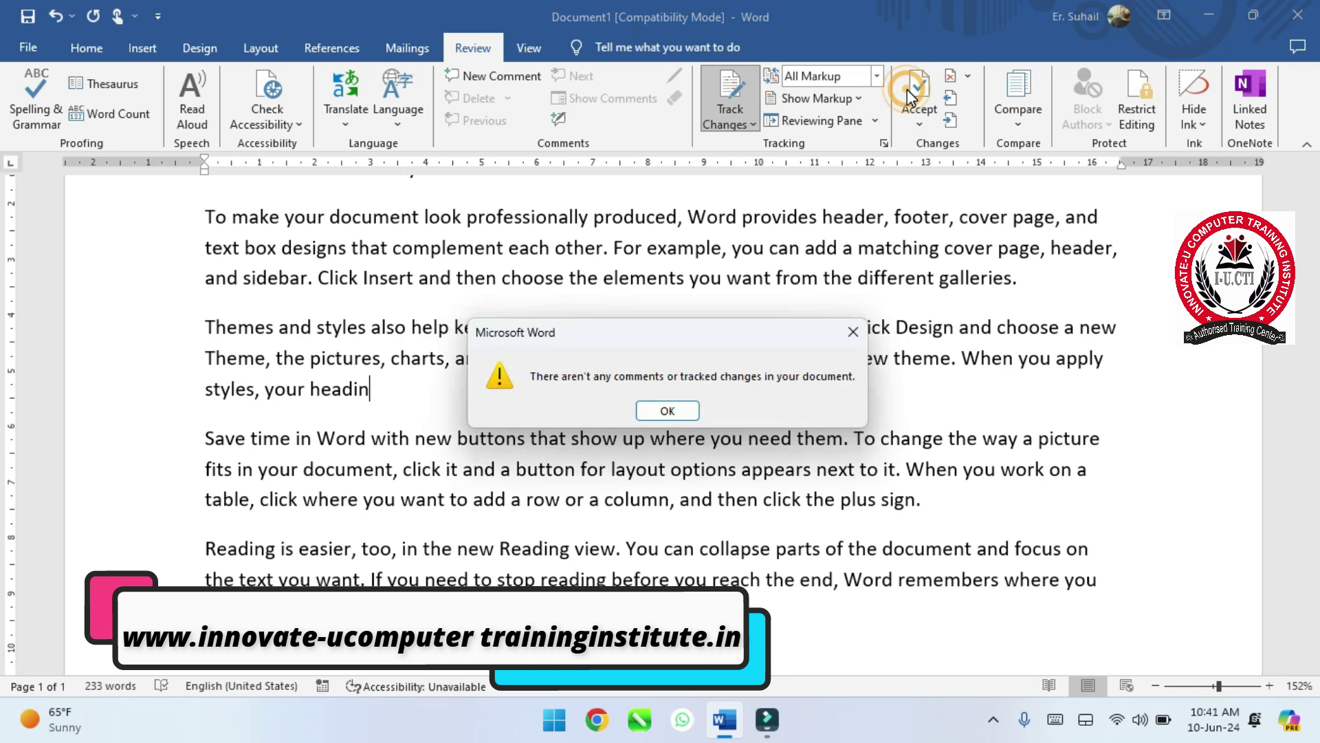
pyautogui.press('Return')
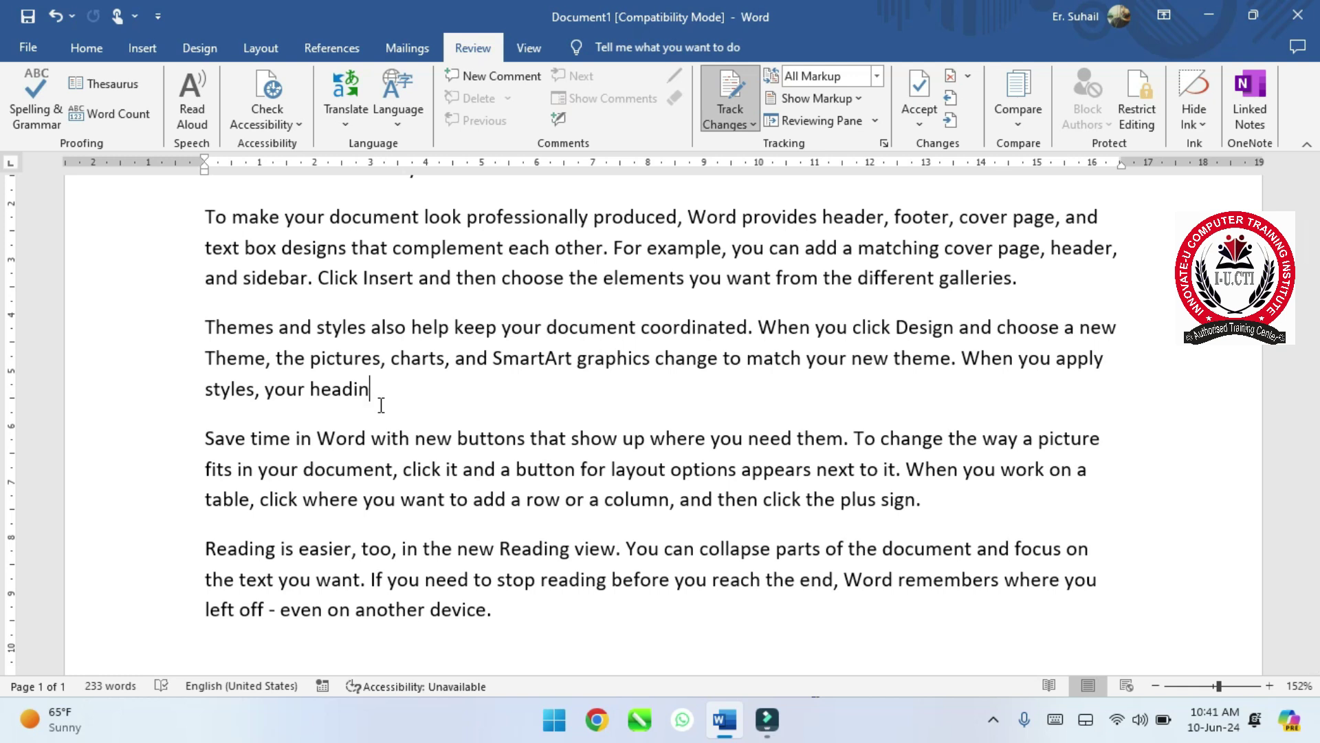
# - Toggle Track Changes off, on and off again, leaving change tracking switched off
pyautogui.click(731, 83)
pyautogui.click(731, 344)
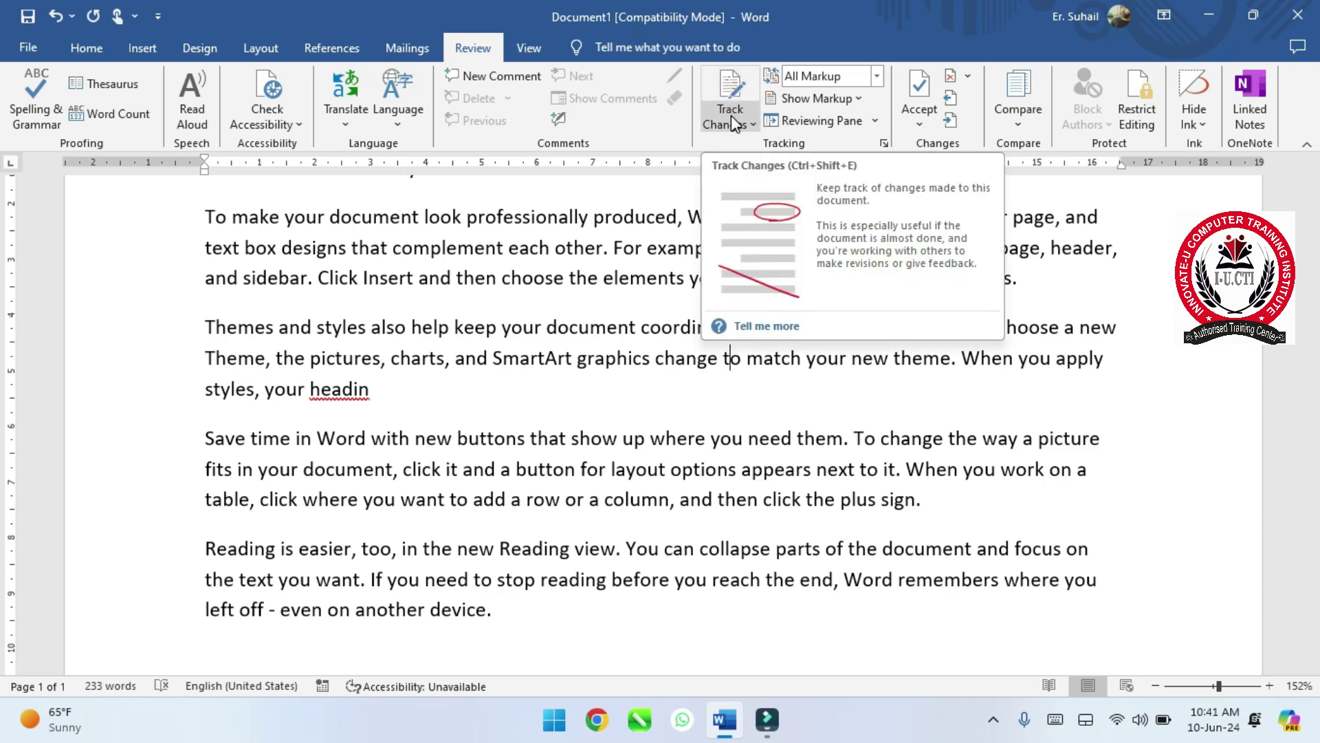
pyautogui.click(737, 80)
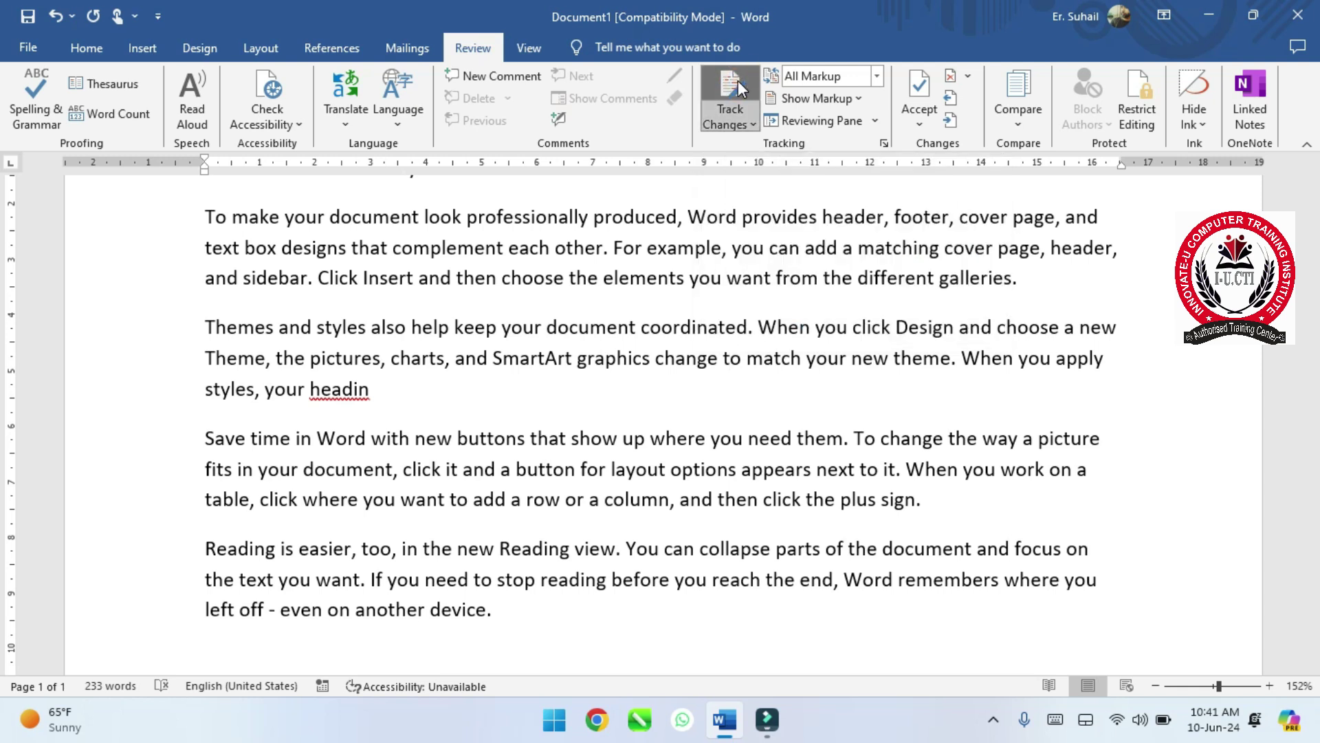
pyautogui.click(737, 81)
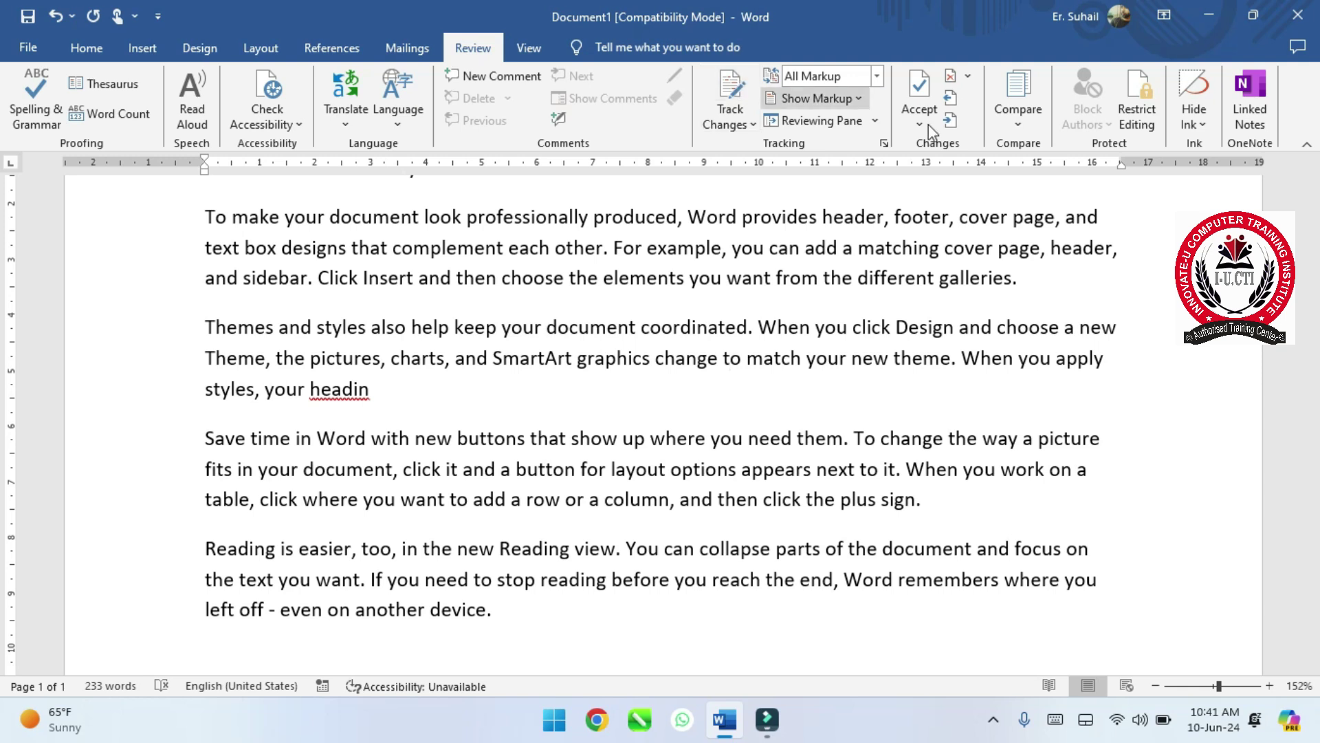
# - Replace all the document text with five sample paragraphs generated by =rand()
pyautogui.click(728, 421)
pyautogui.hotkey('ctrl', 'a')
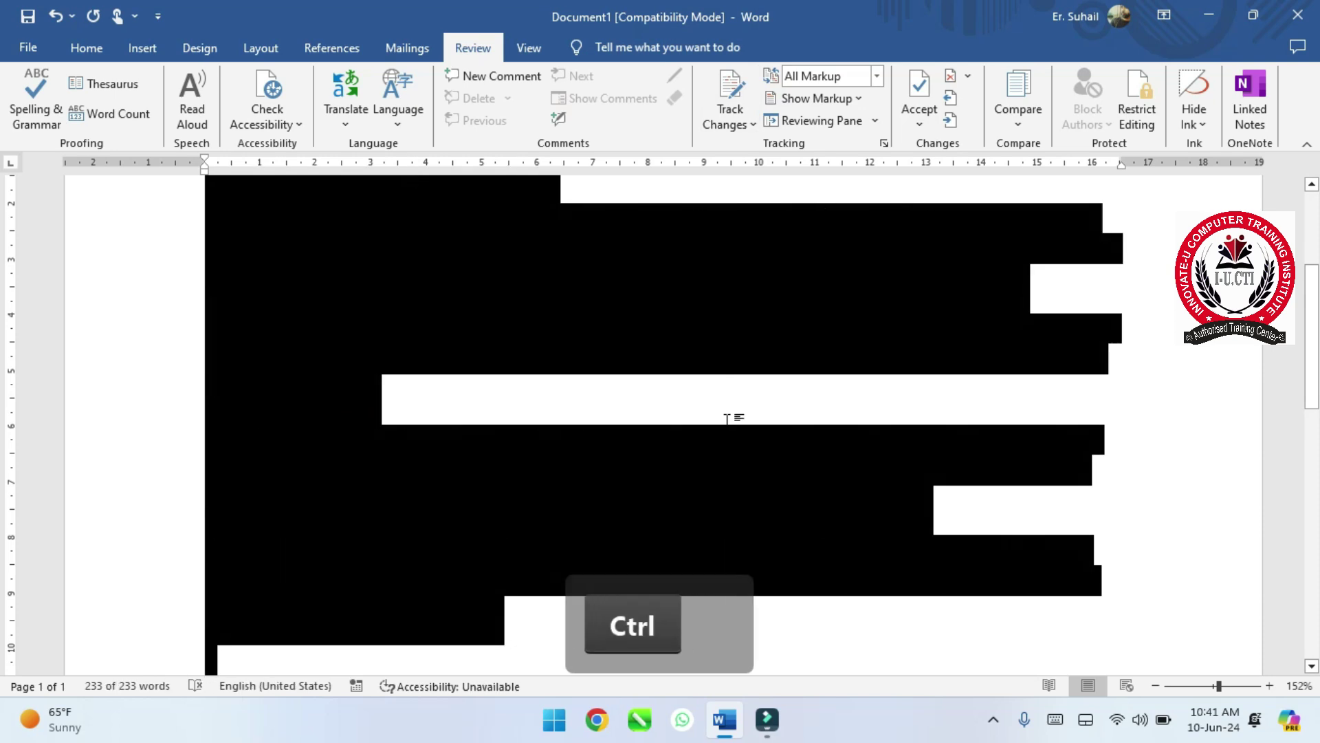
pyautogui.press('BackSpace')
pyautogui.write('=rand()')
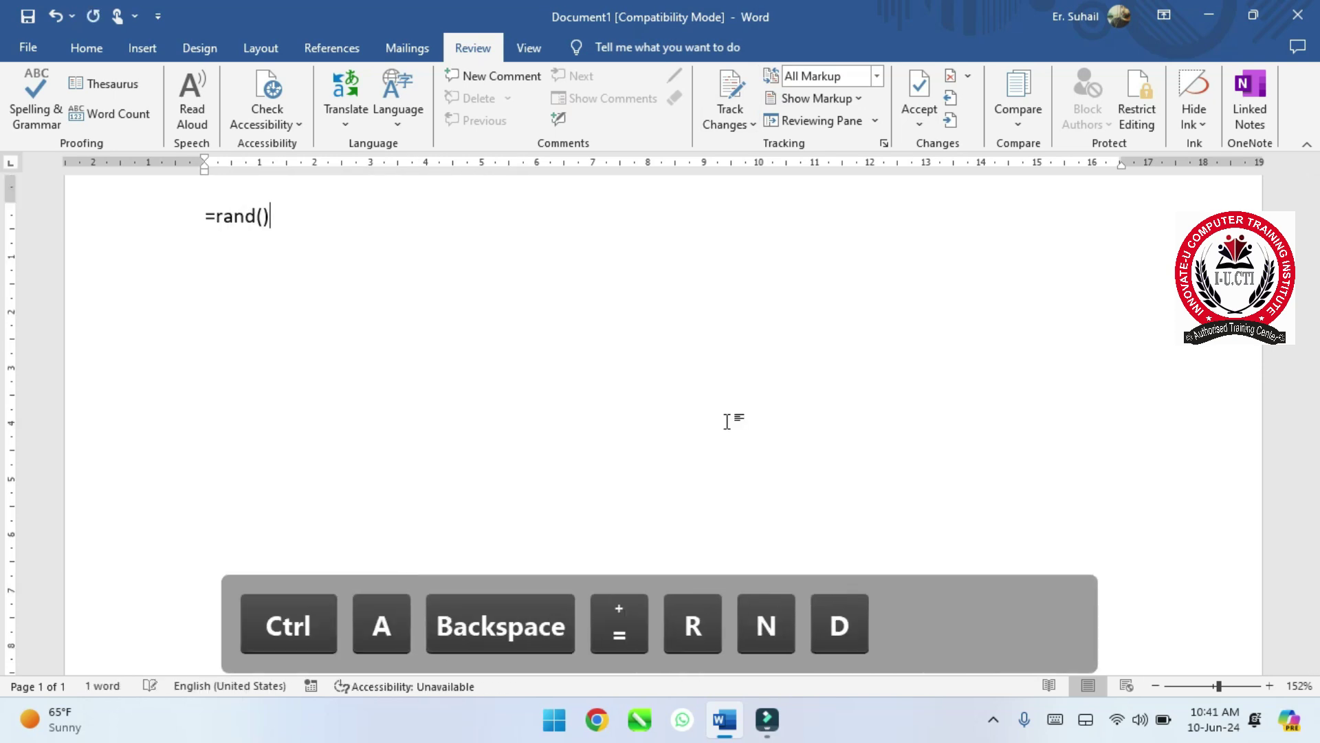
pyautogui.press('Return')
pyautogui.scroll(-7, 727, 421)
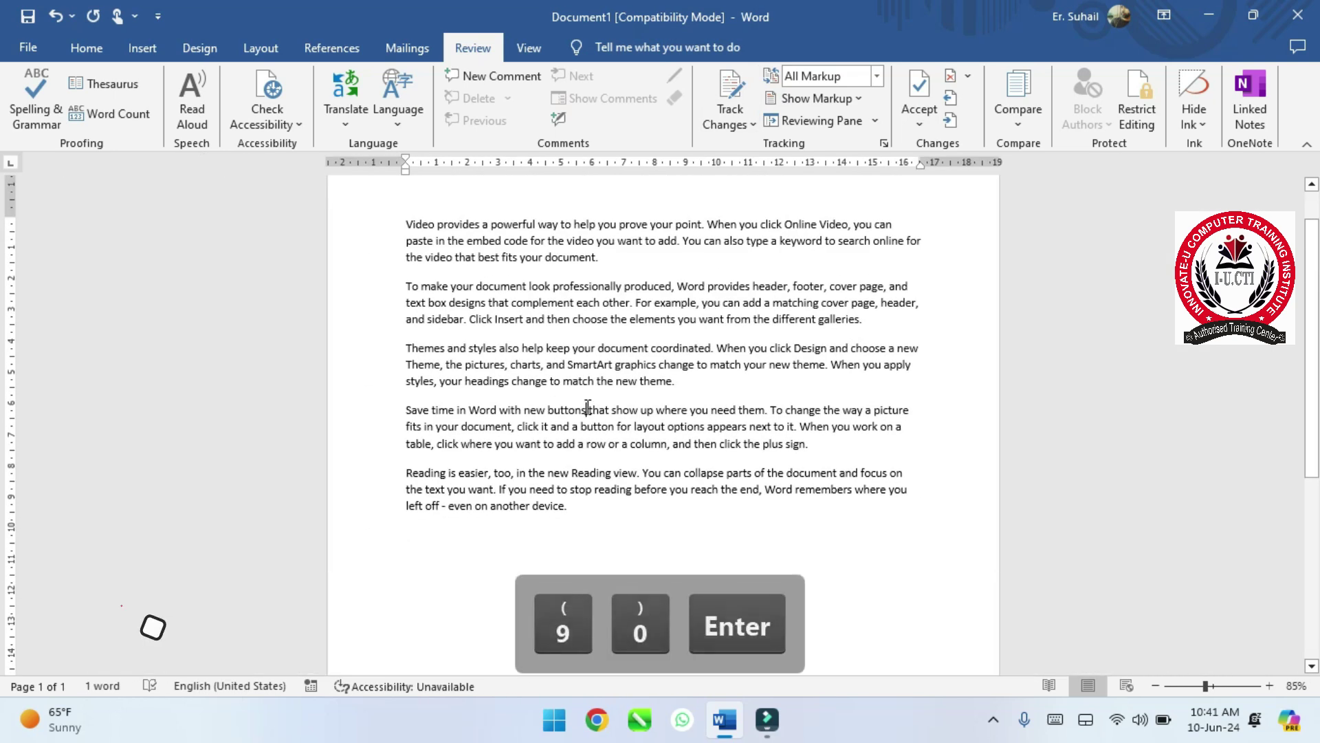
pyautogui.scroll(1, 605, 412)
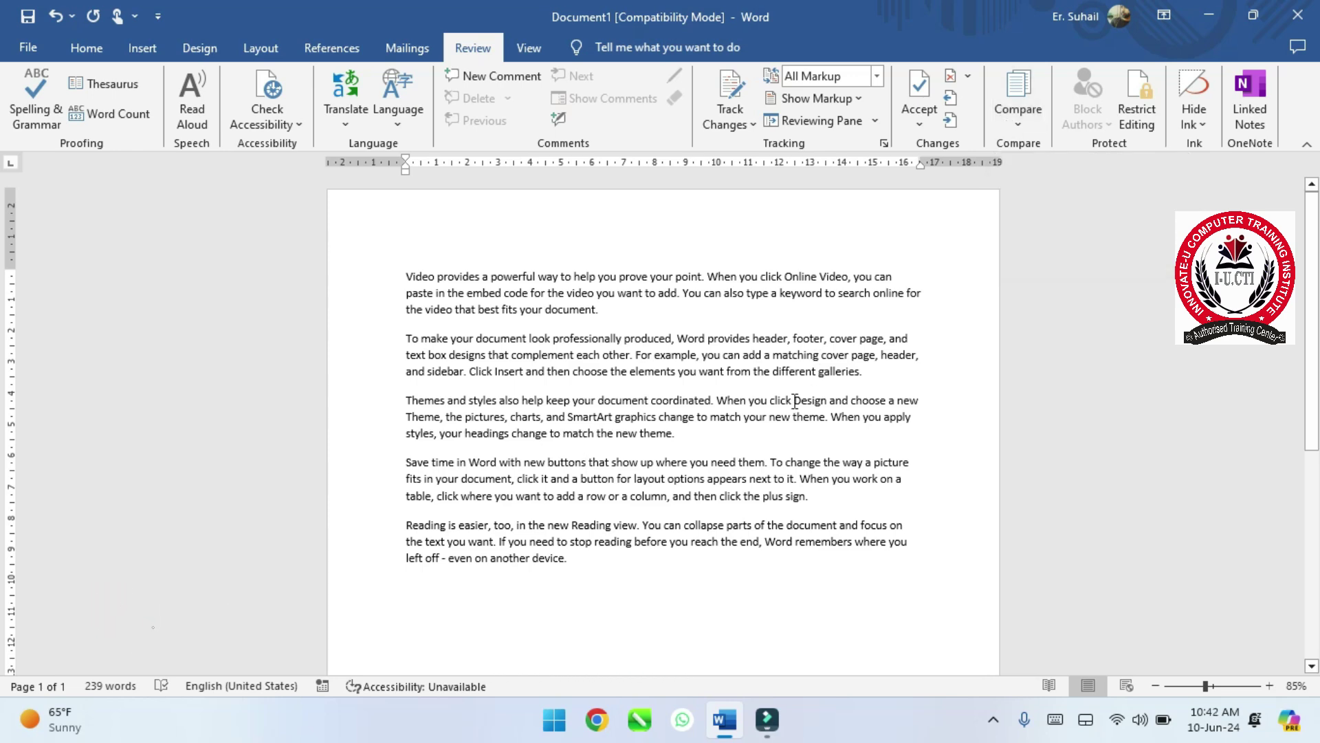
# - Save the document to the Desktop with the file name 'FILE 1'
pyautogui.click(34, 55)
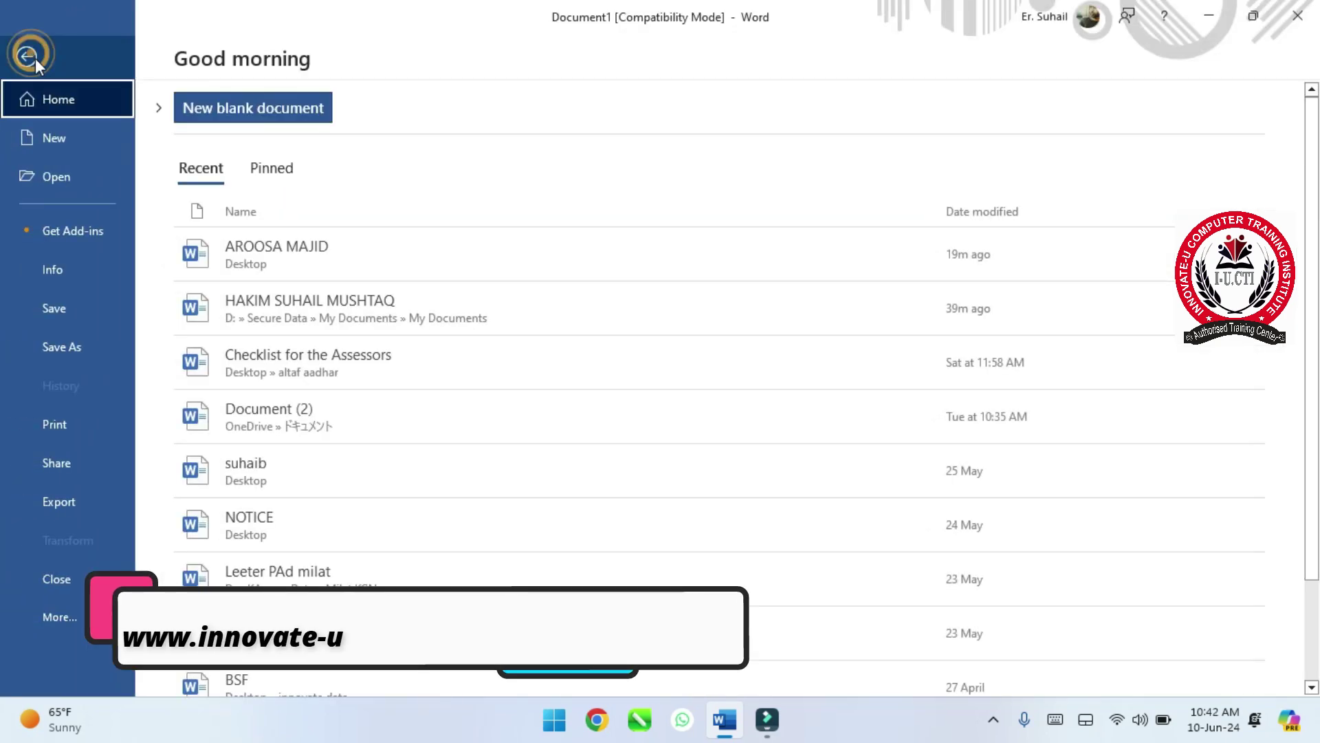
pyautogui.click(71, 304)
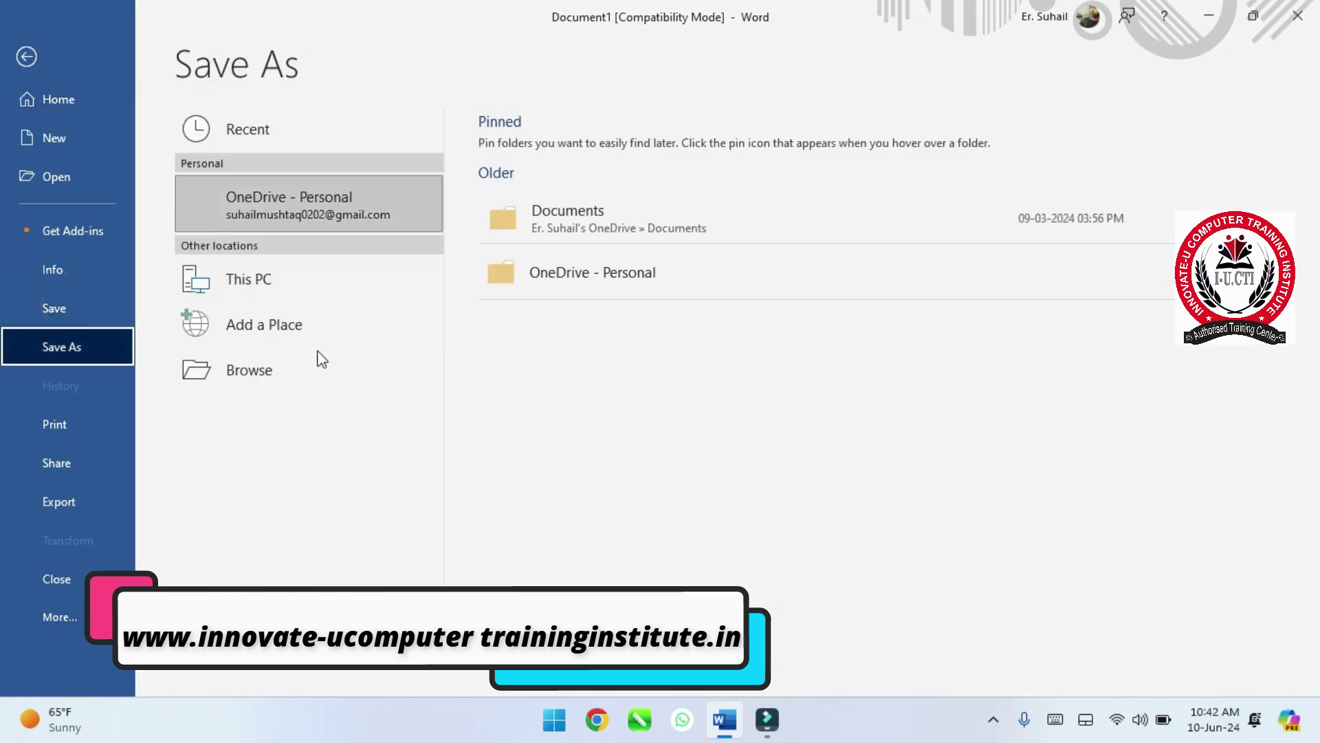
pyautogui.click(310, 385)
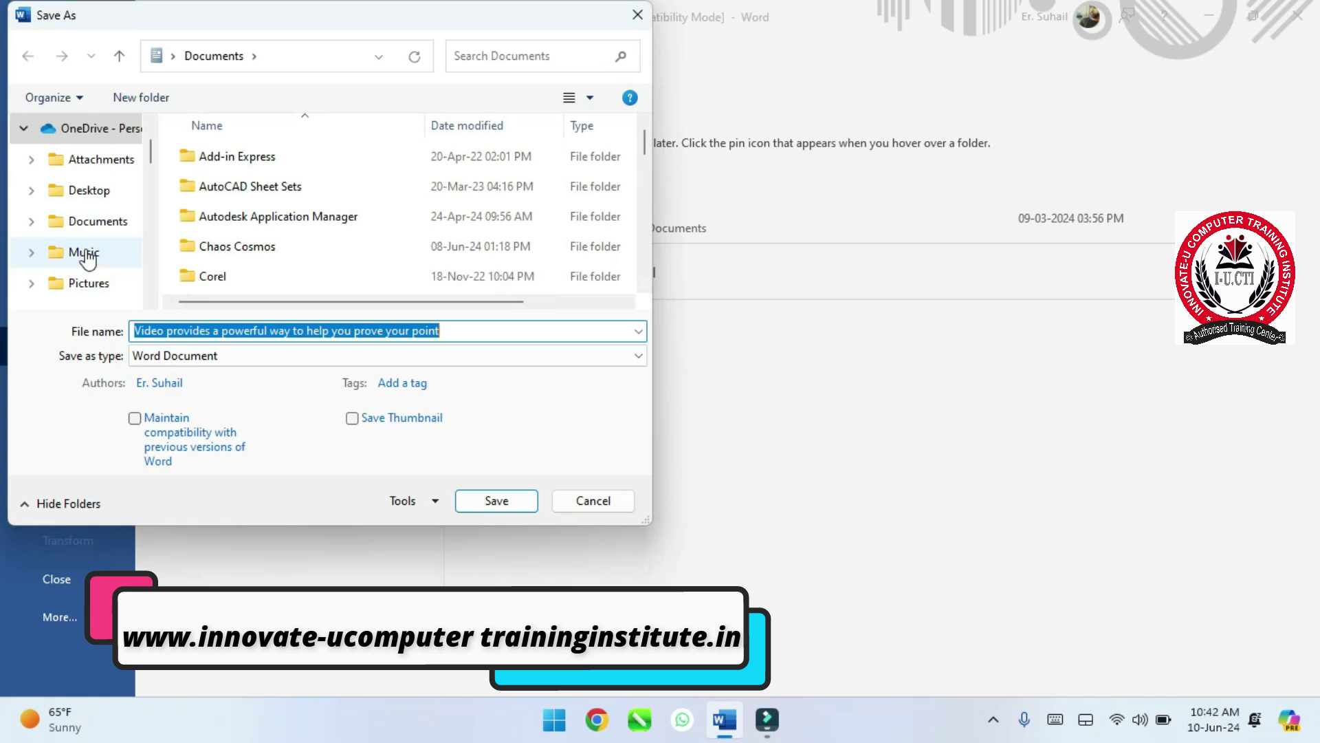
pyautogui.click(84, 256)
pyautogui.scroll(-1, 84, 256)
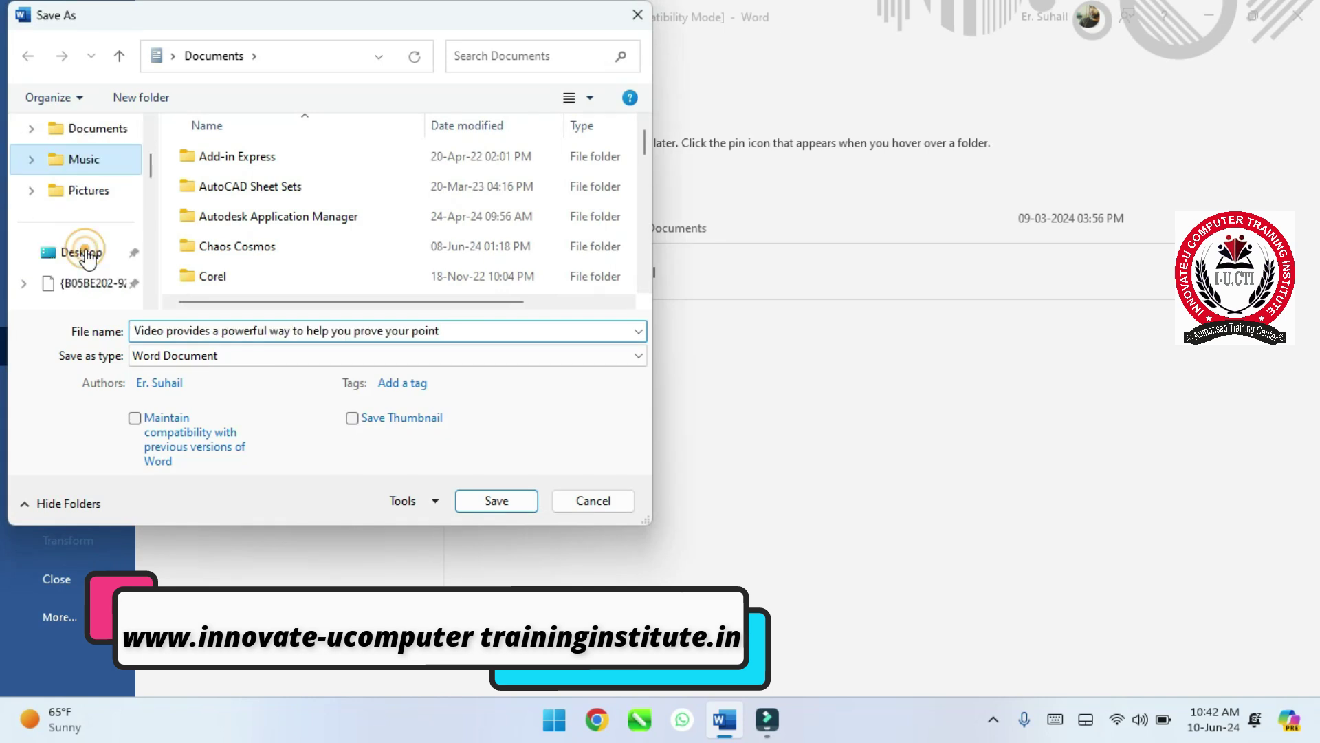
pyautogui.click(81, 252)
pyautogui.click(344, 333)
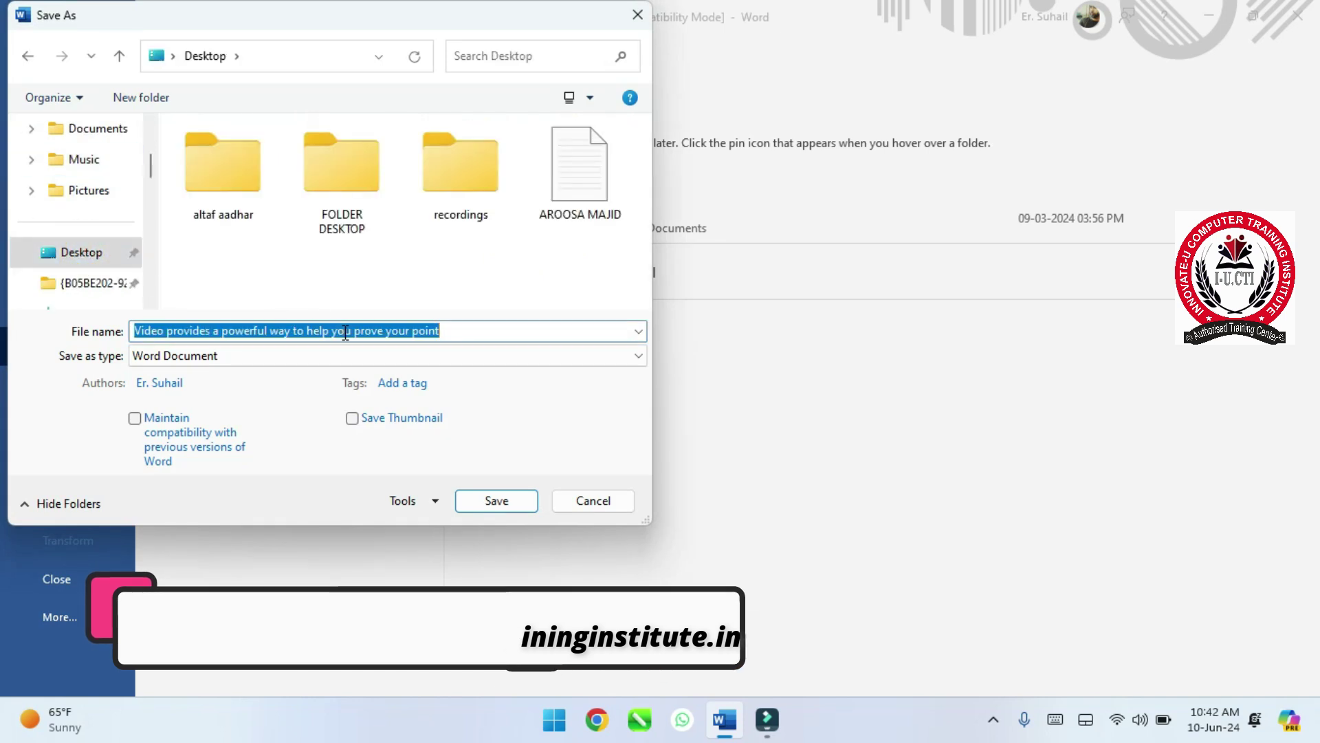
pyautogui.press('capslock')
pyautogui.write('FILE 1')
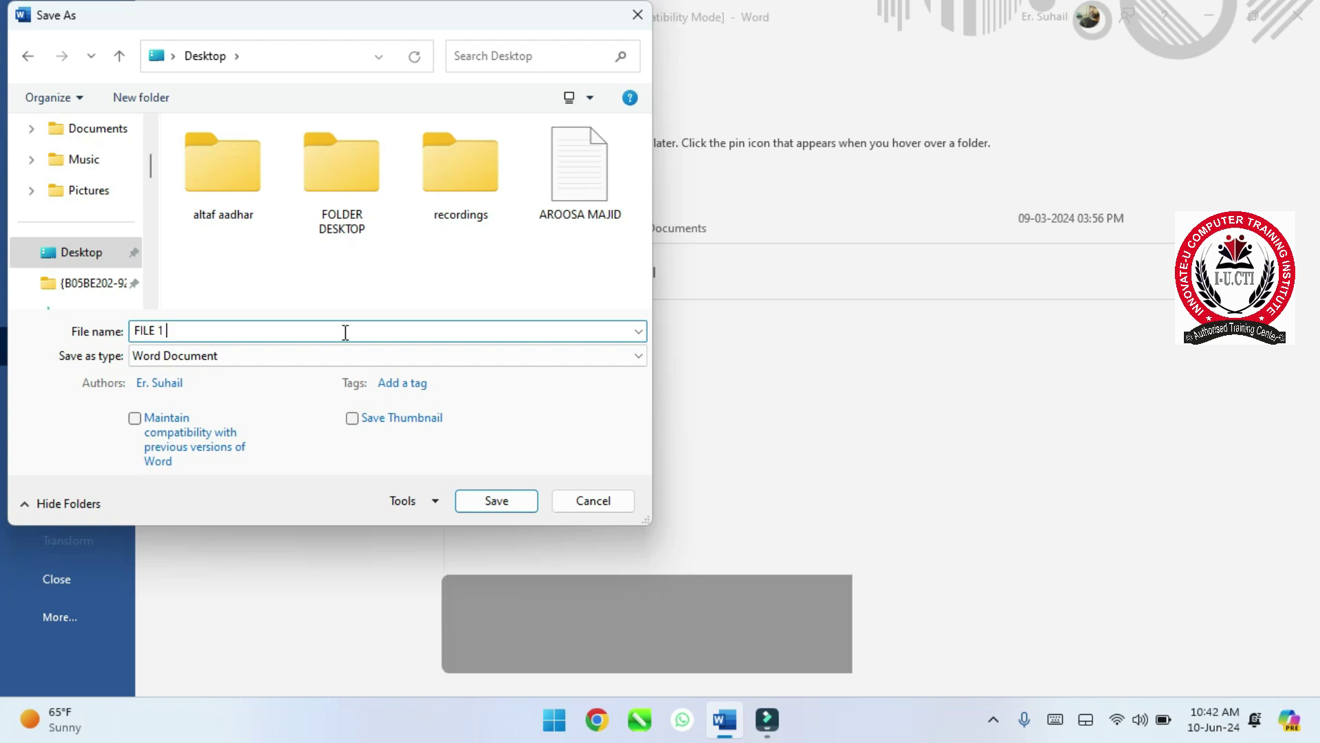
pyautogui.press('Return')
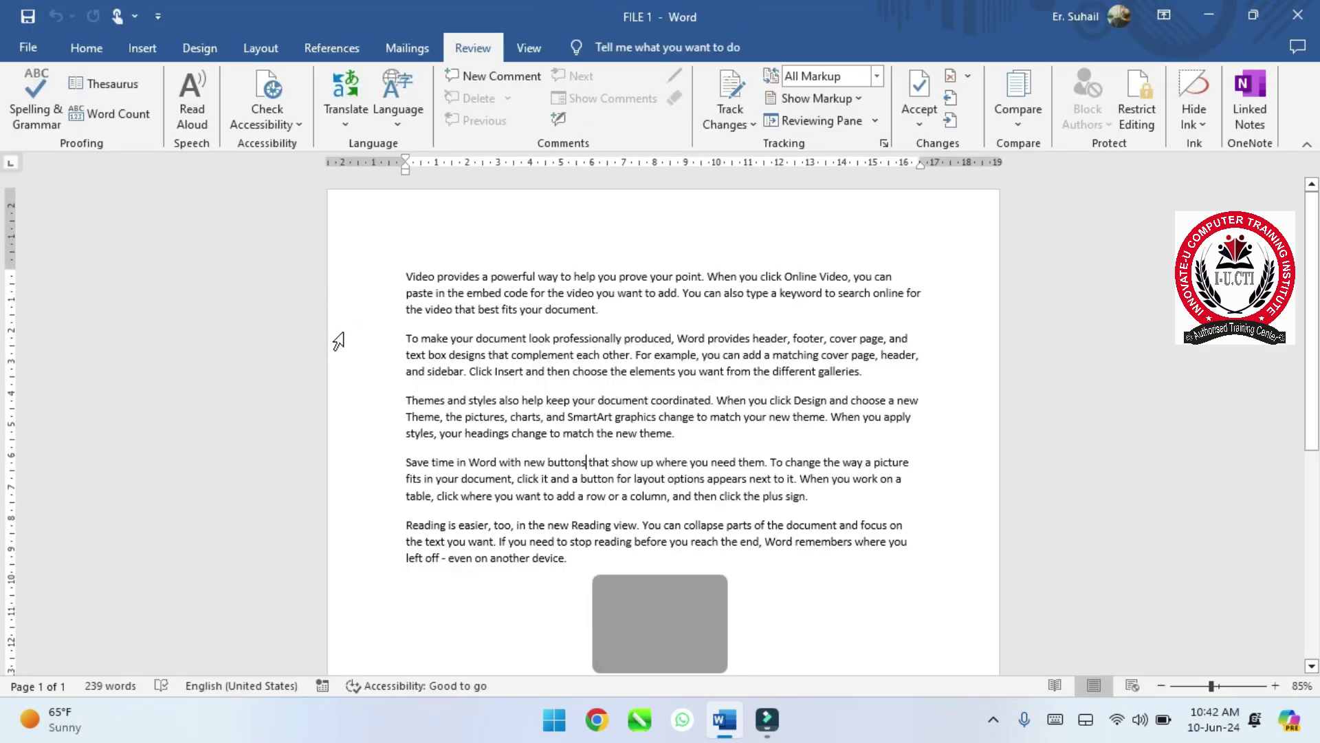
# - Delete every paragraph below the first 'Video provides…' paragraph
pyautogui.moveTo(587, 564); pyautogui.dragTo(407, 345)
pyautogui.press('BackSpace')
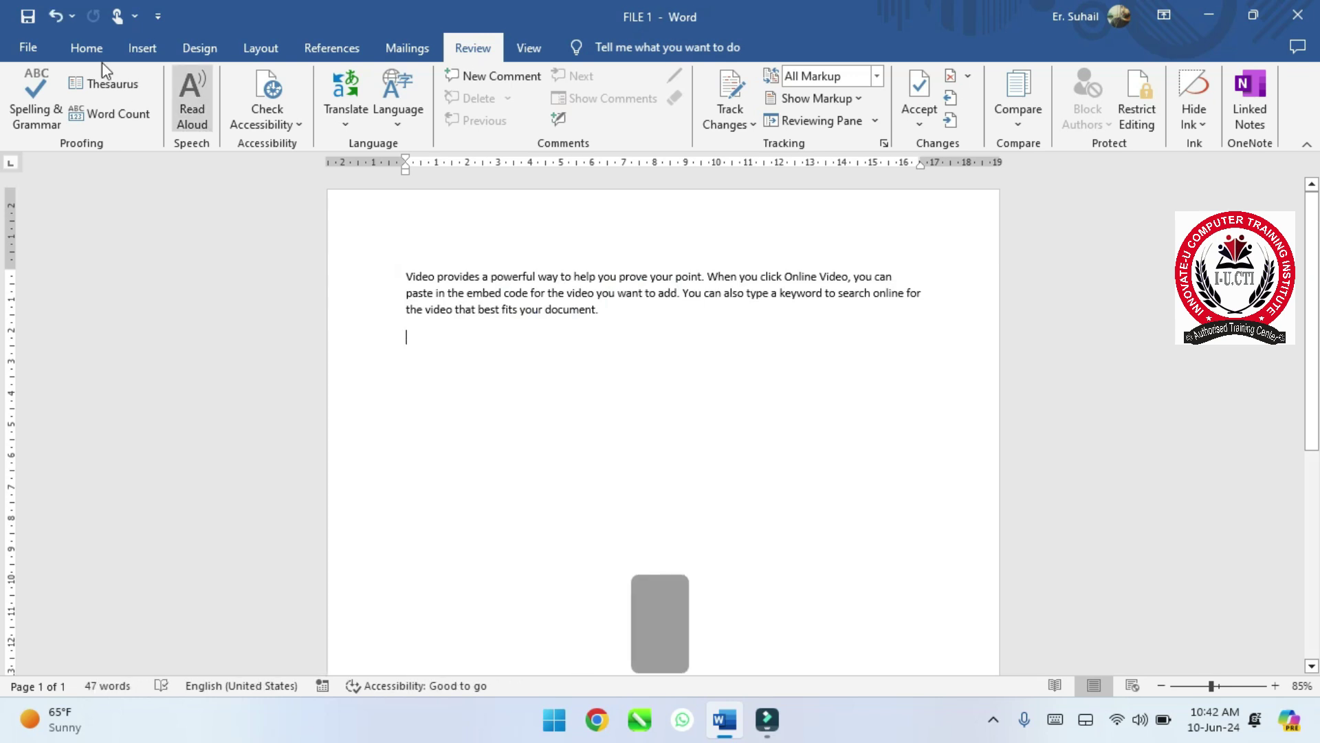
pyautogui.click(27, 47)
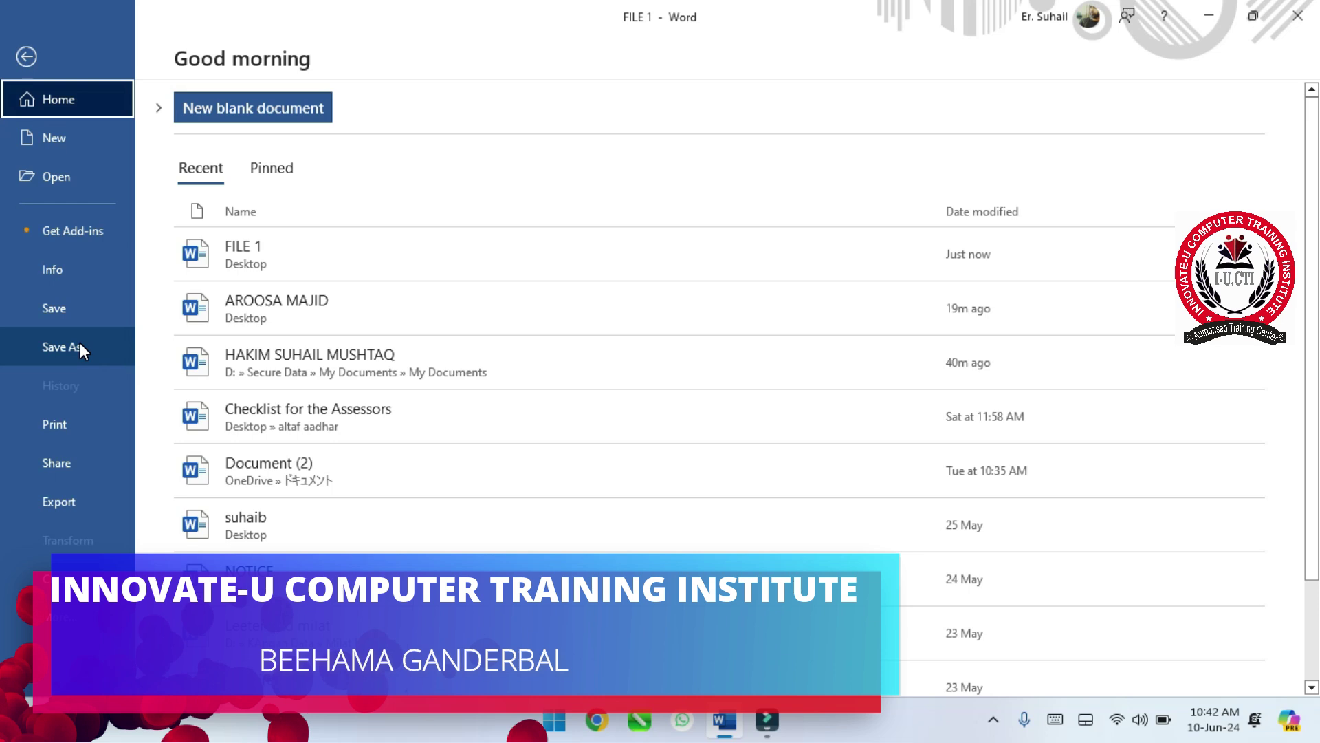
# - Save the one-paragraph version to the Desktop as 'FILE 2' and close the document
pyautogui.click(80, 342)
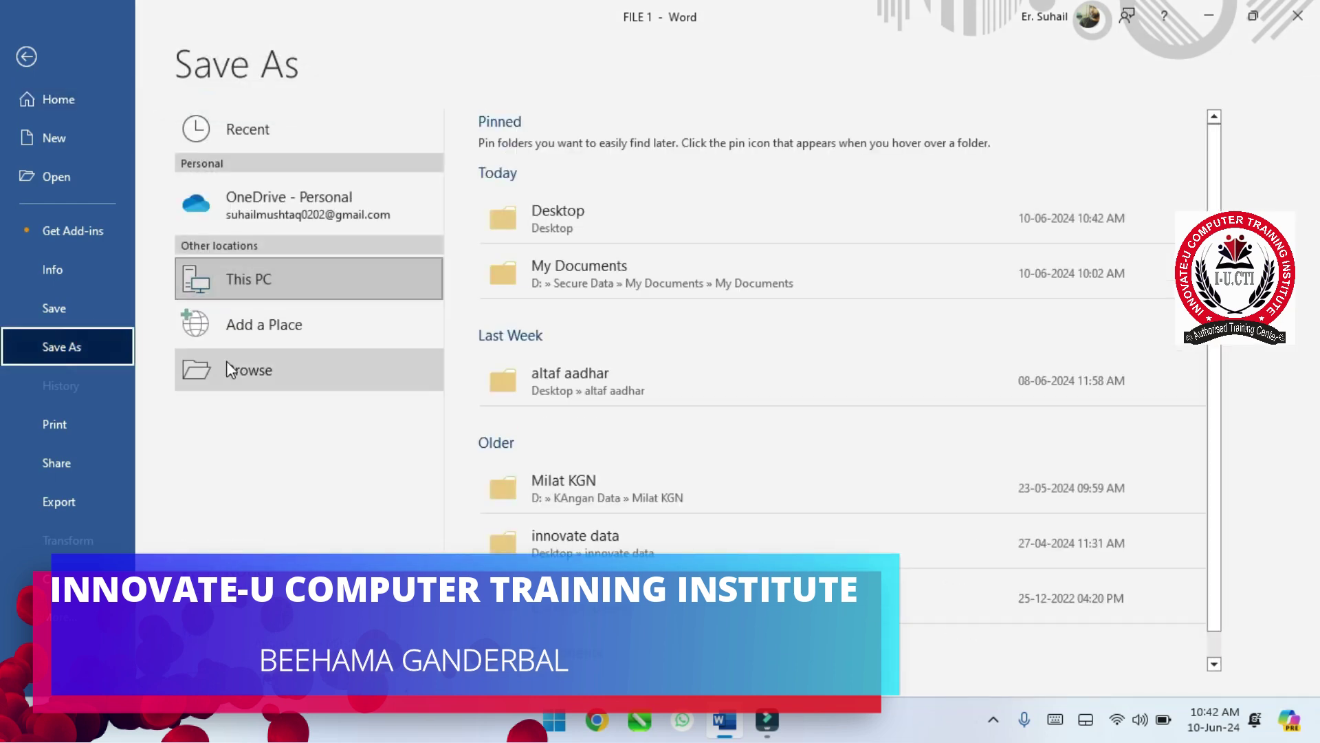
pyautogui.click(227, 360)
pyautogui.click(219, 325)
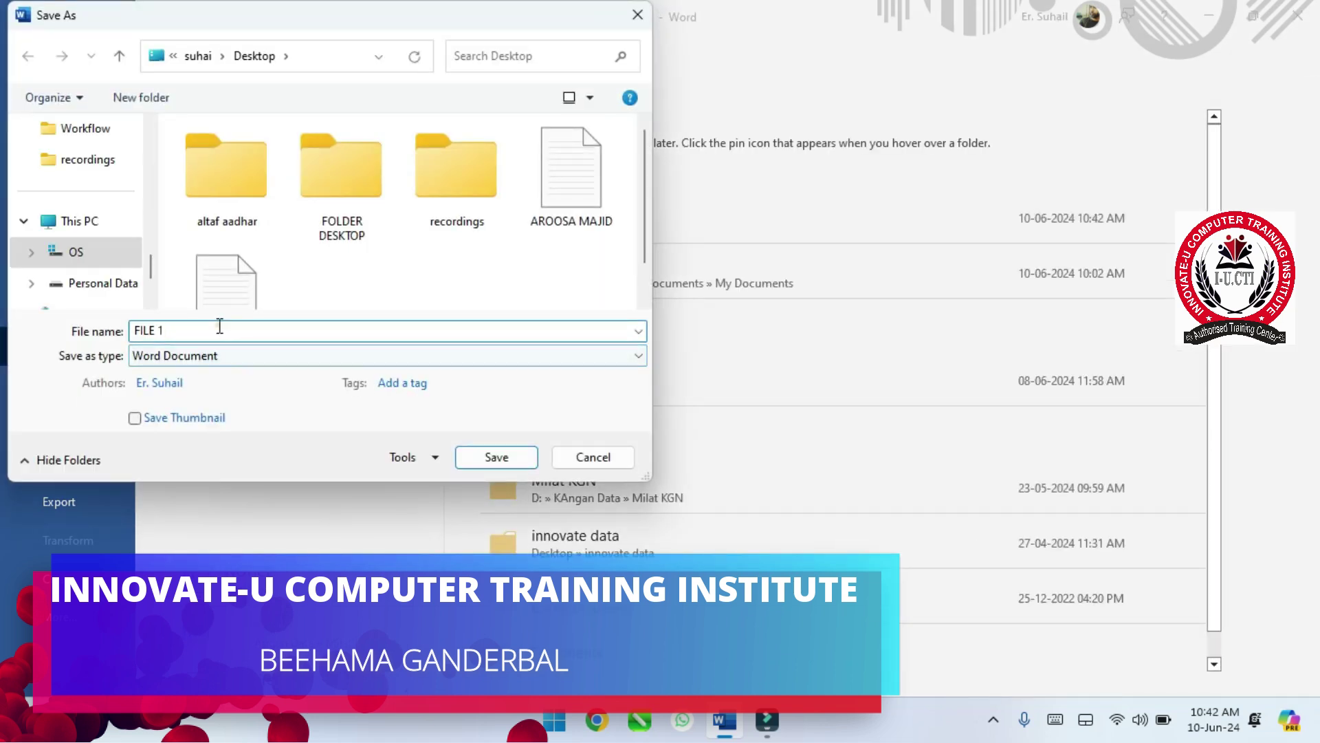
pyautogui.press('BackSpace')
pyautogui.write('2')
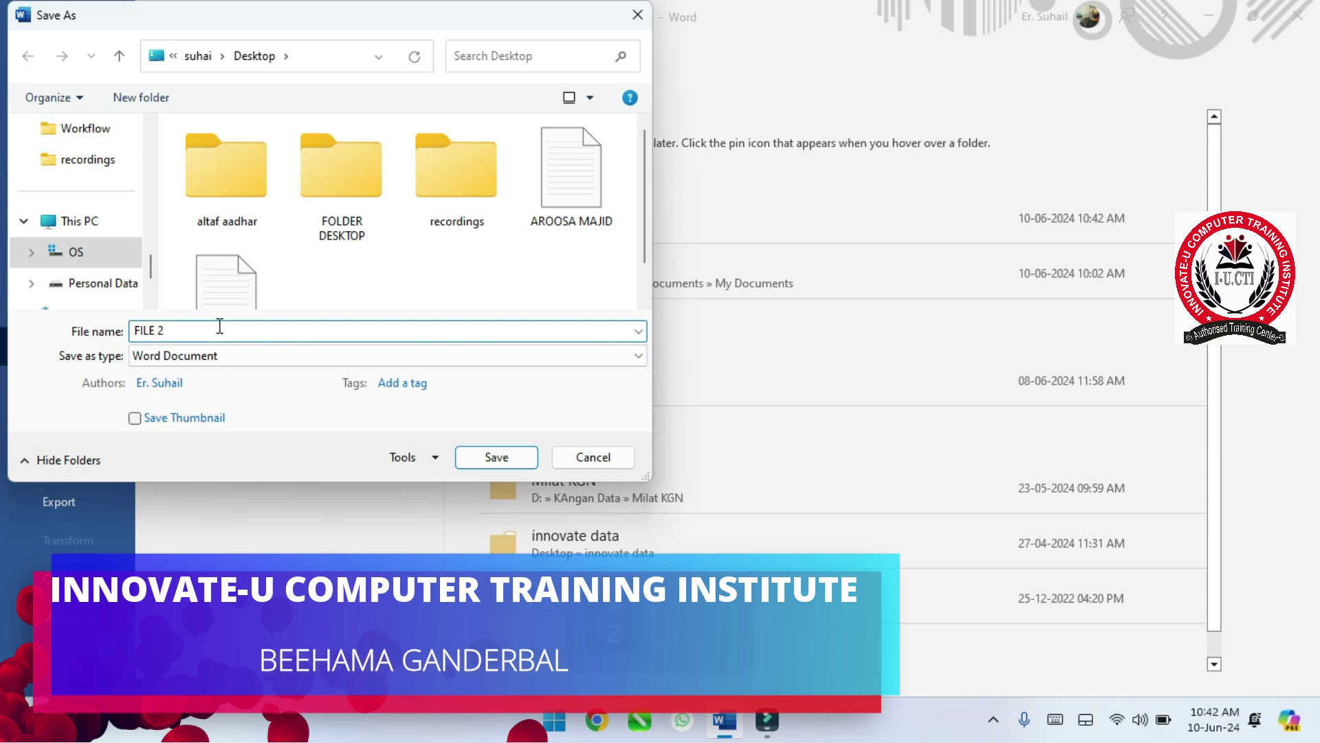
pyautogui.click(496, 456)
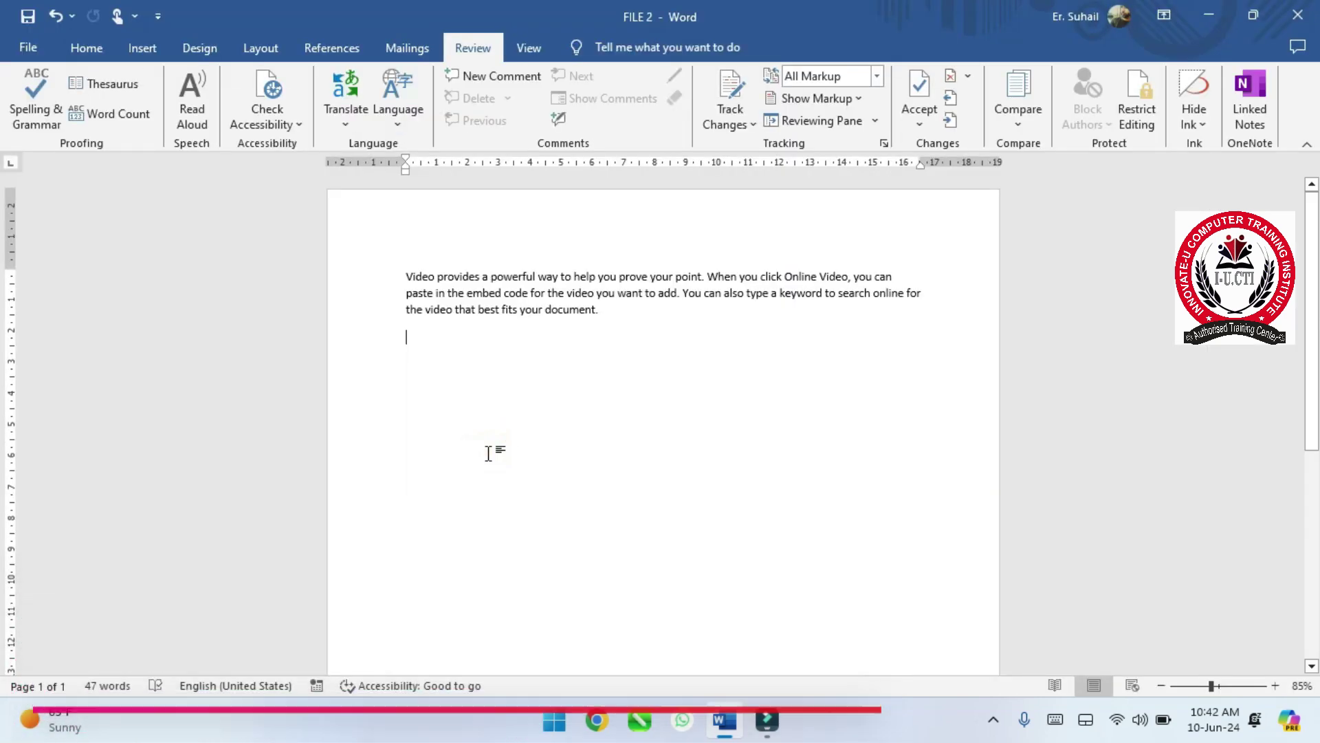
pyautogui.click(37, 55)
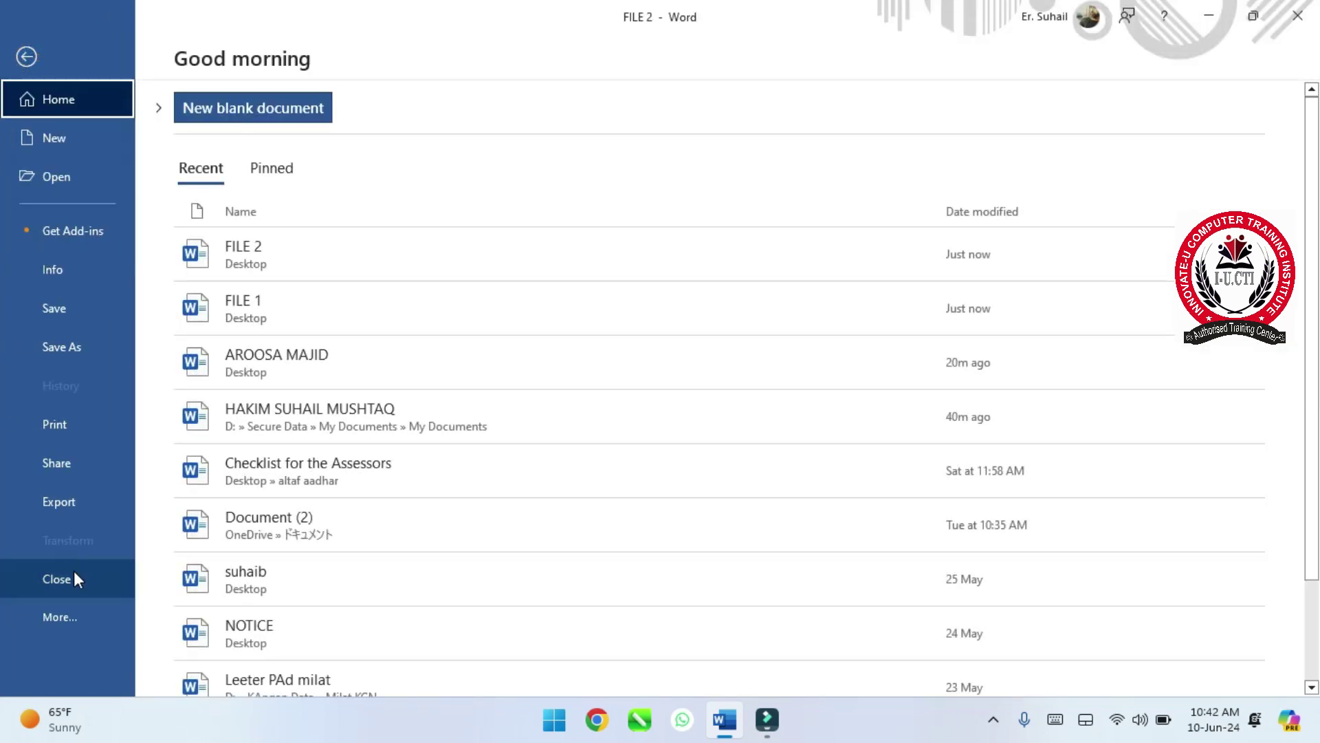
pyautogui.click(73, 577)
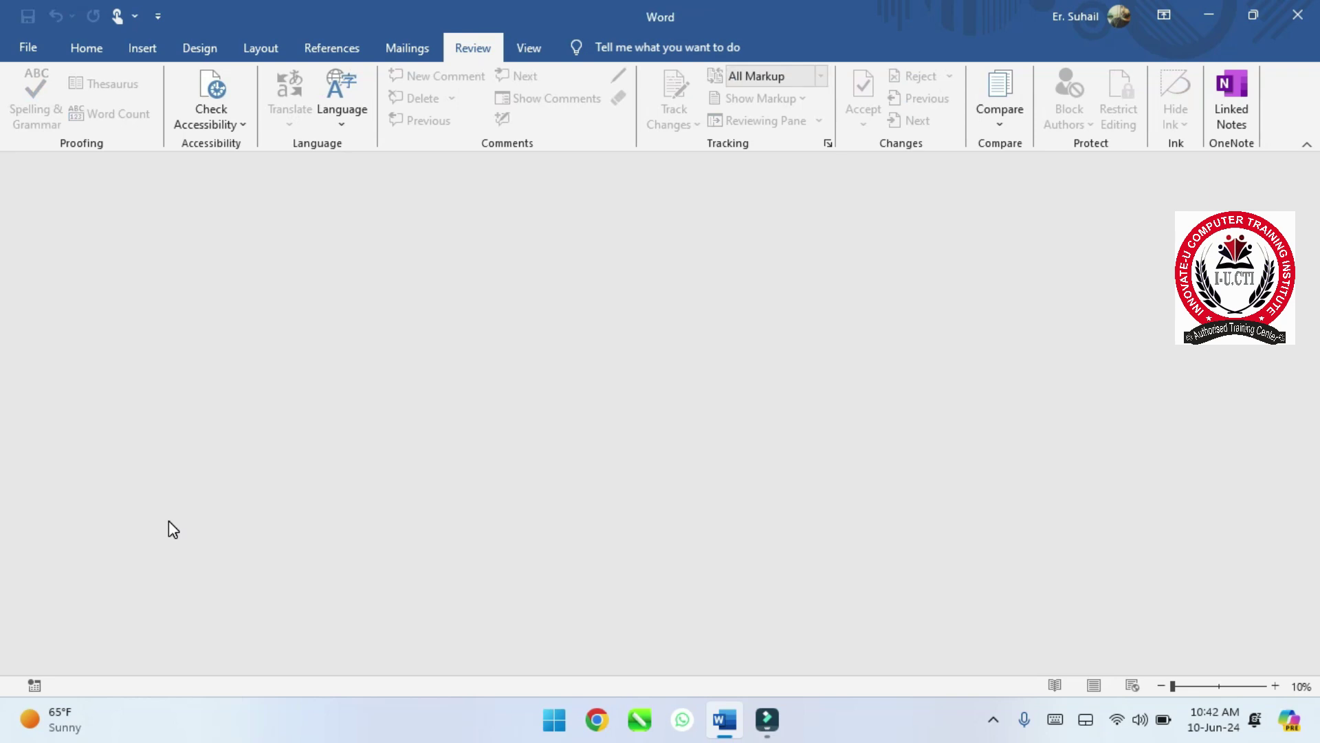
# - Open the Compare Documents dialog and choose FILE 1.docx as the original document
pyautogui.click(999, 108)
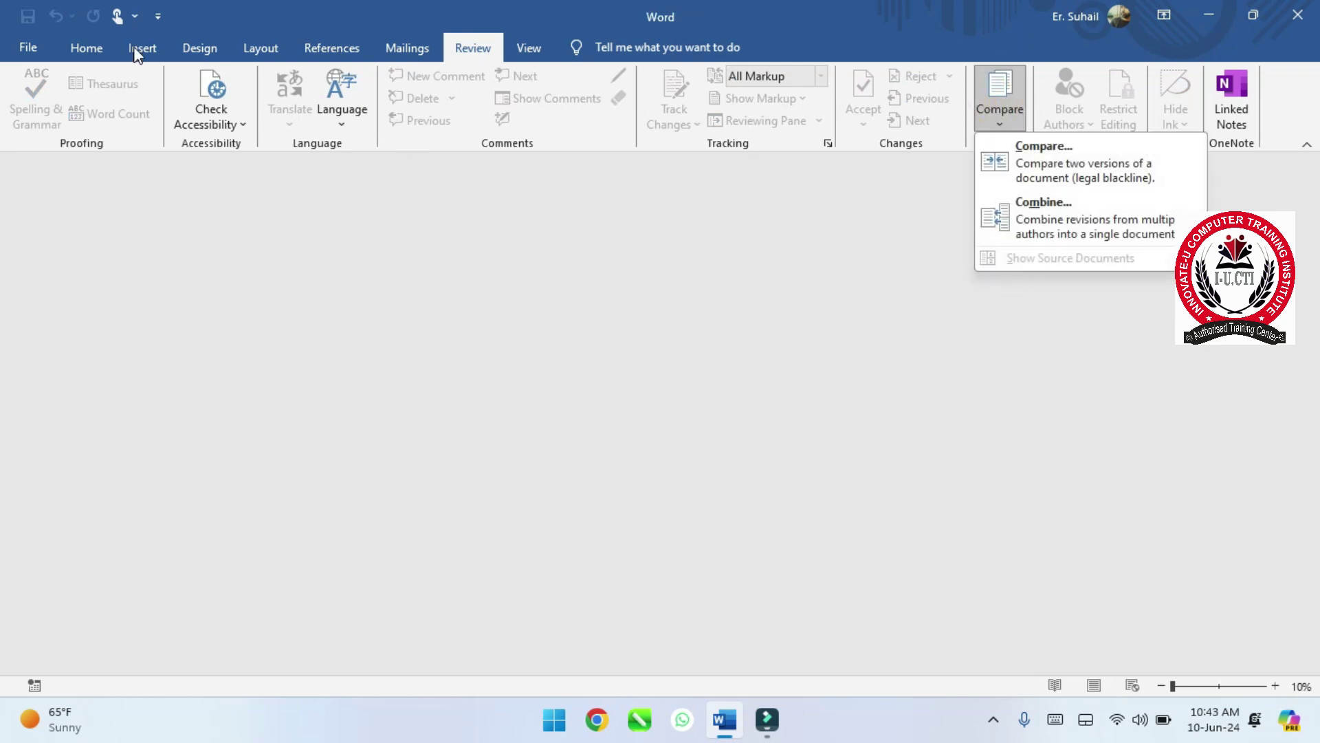
pyautogui.click(97, 47)
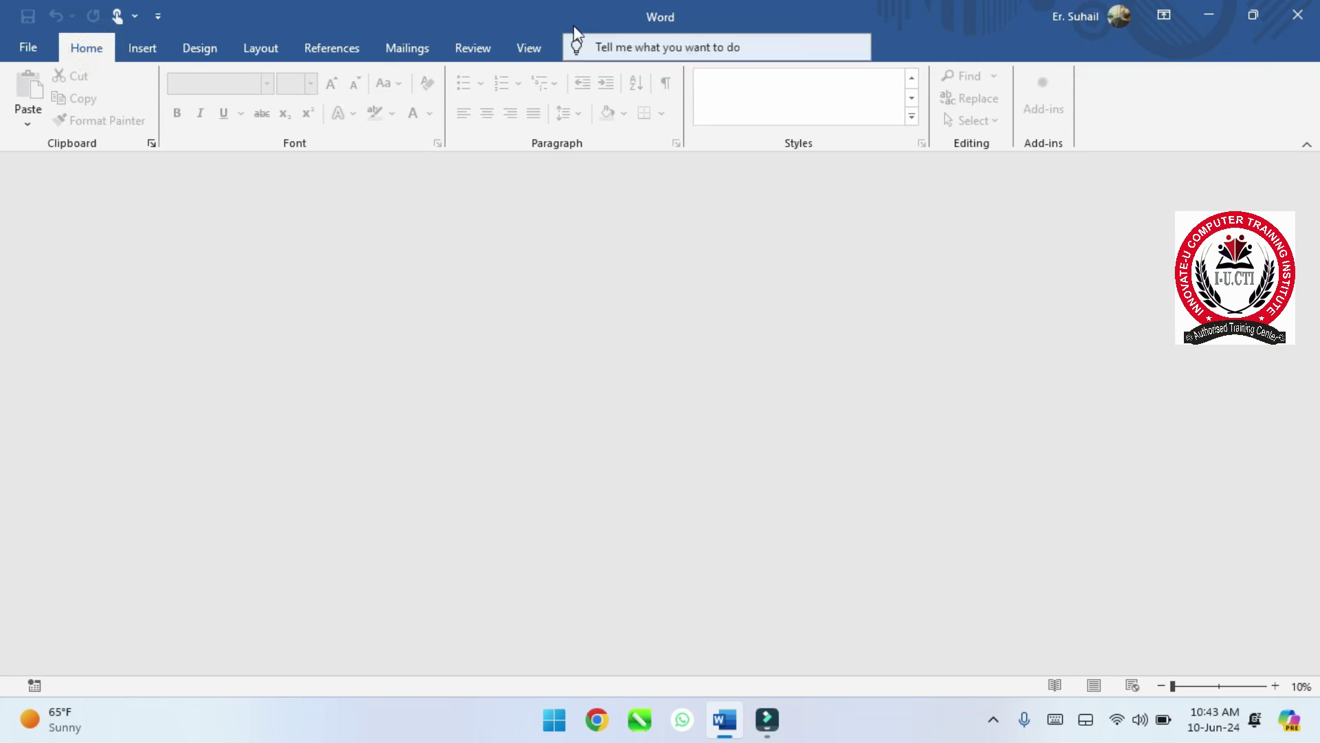
pyautogui.click(142, 49)
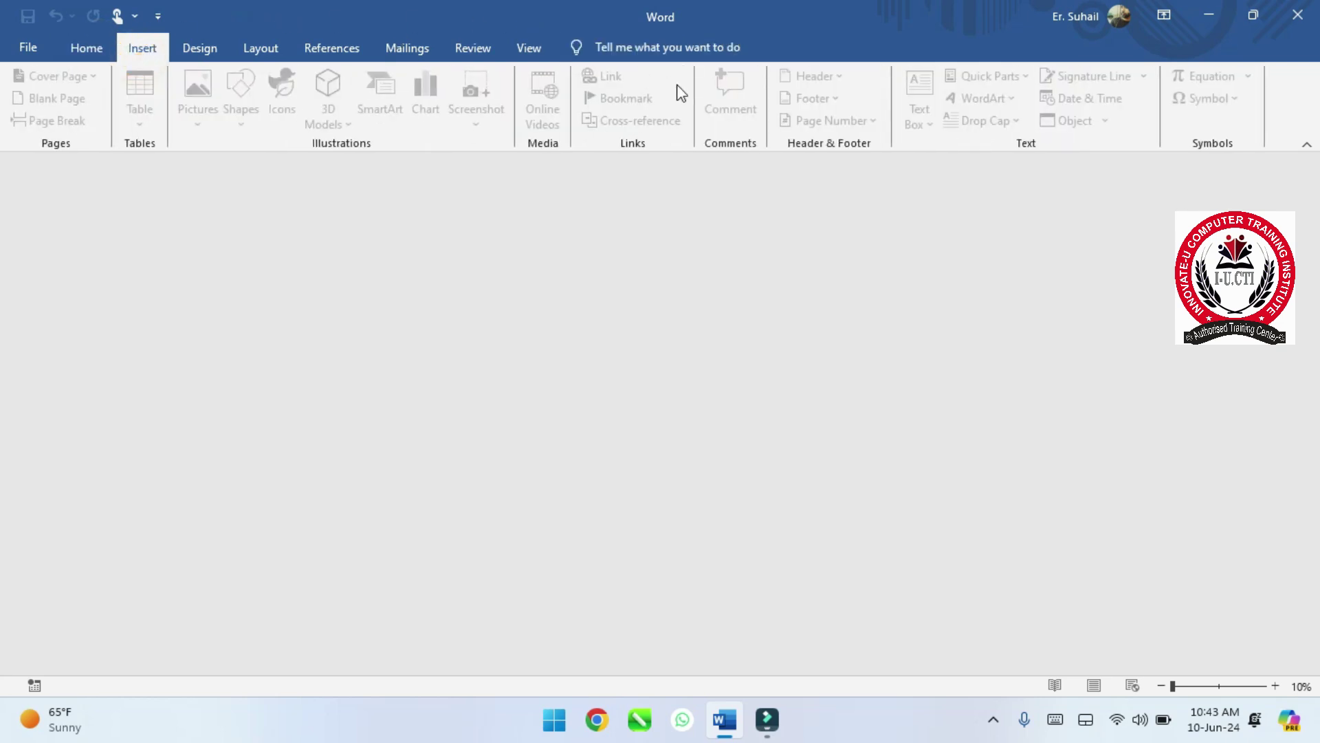
pyautogui.click(469, 51)
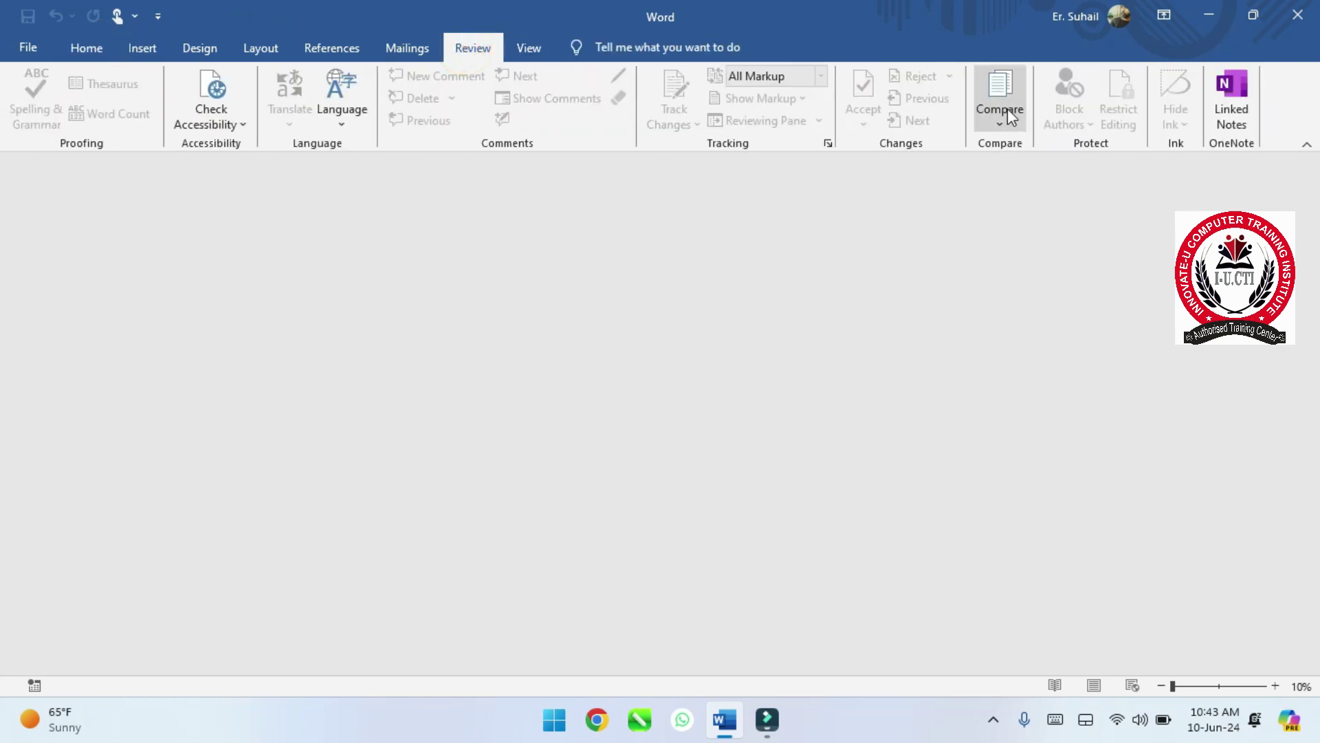
pyautogui.click(1009, 115)
pyautogui.click(1024, 167)
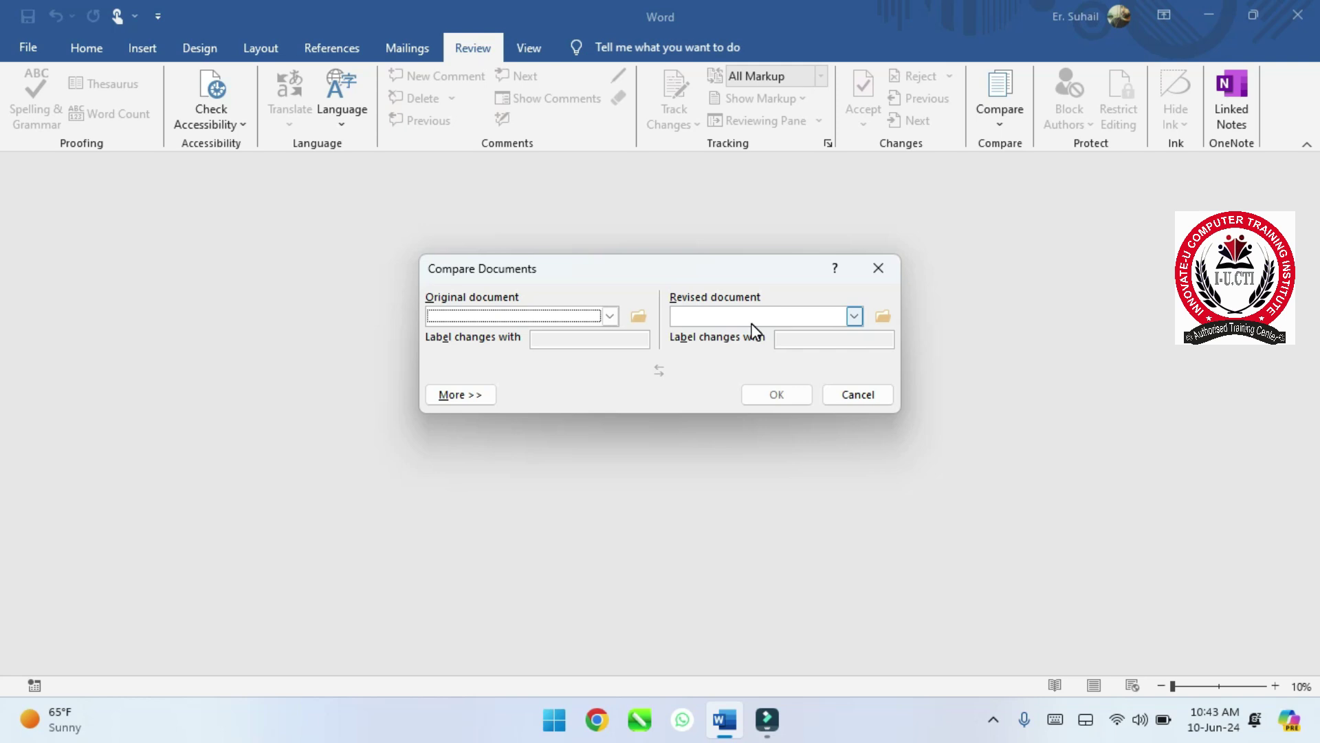
pyautogui.click(609, 317)
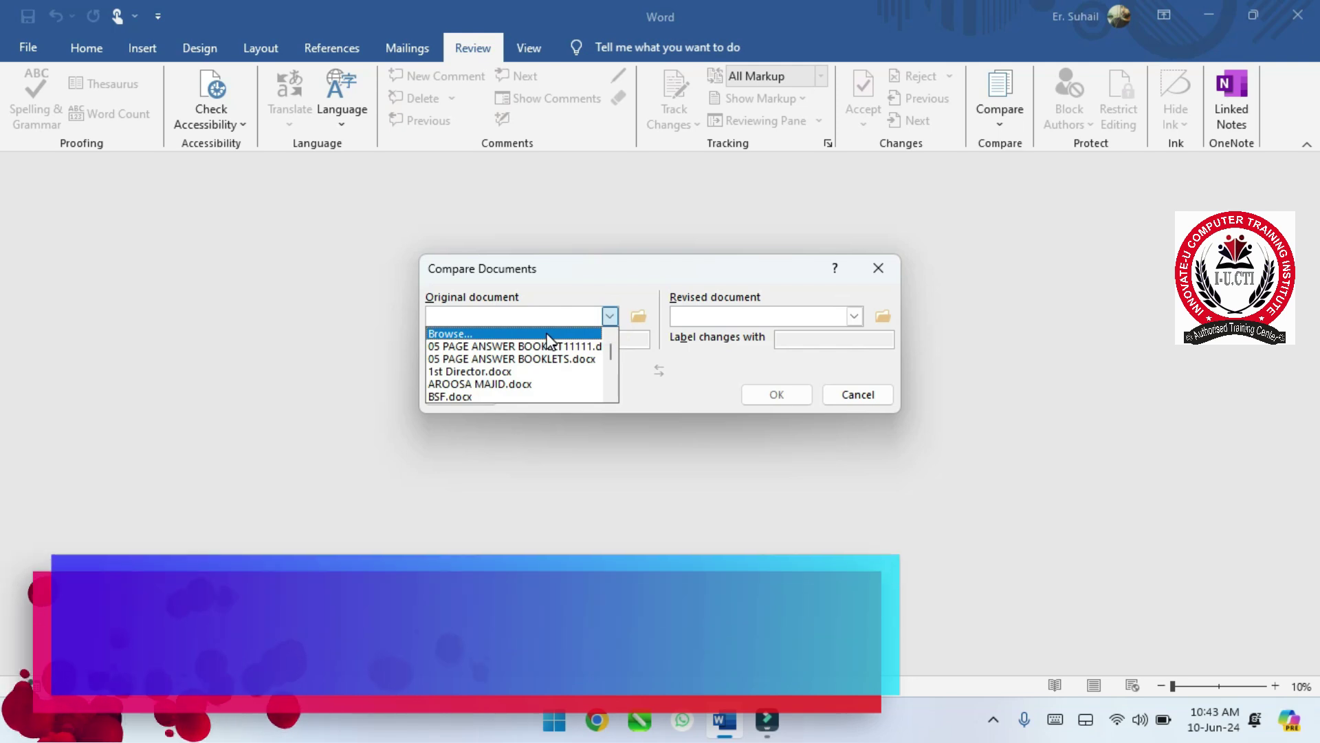
pyautogui.click(545, 333)
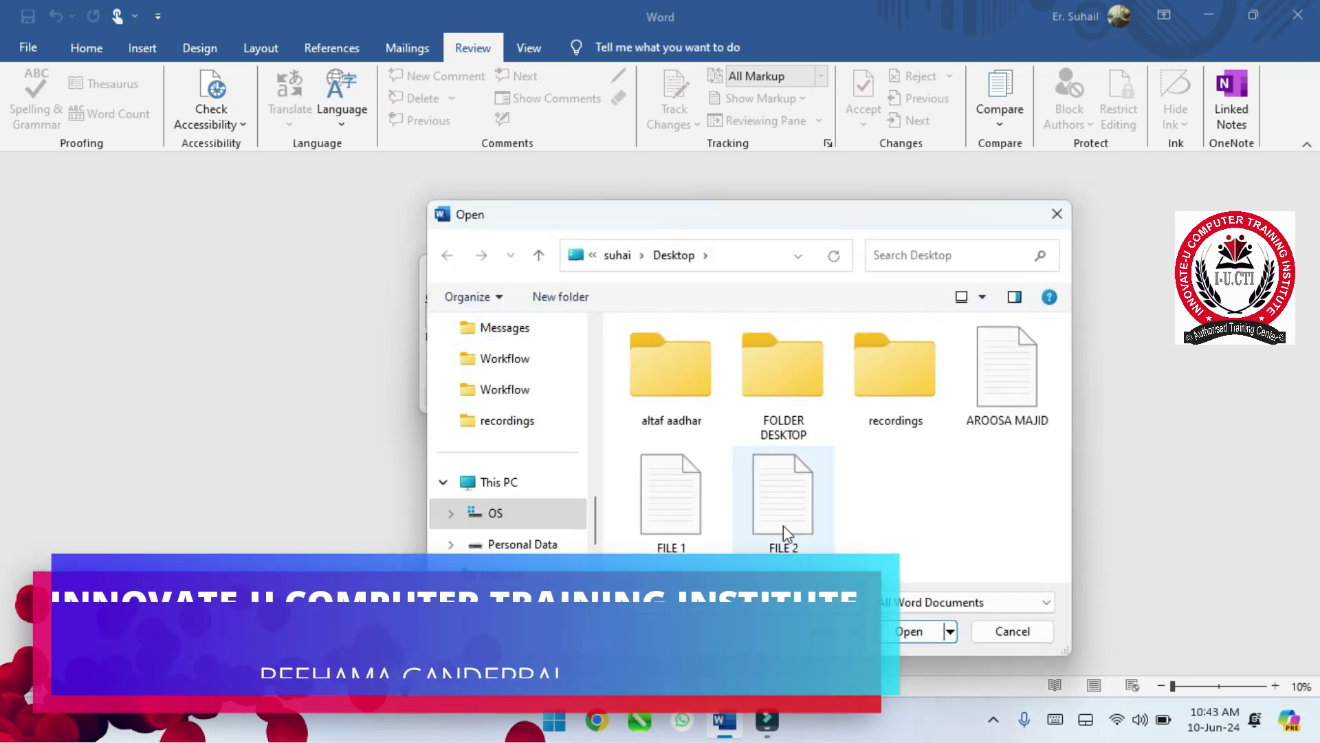
pyautogui.click(705, 547)
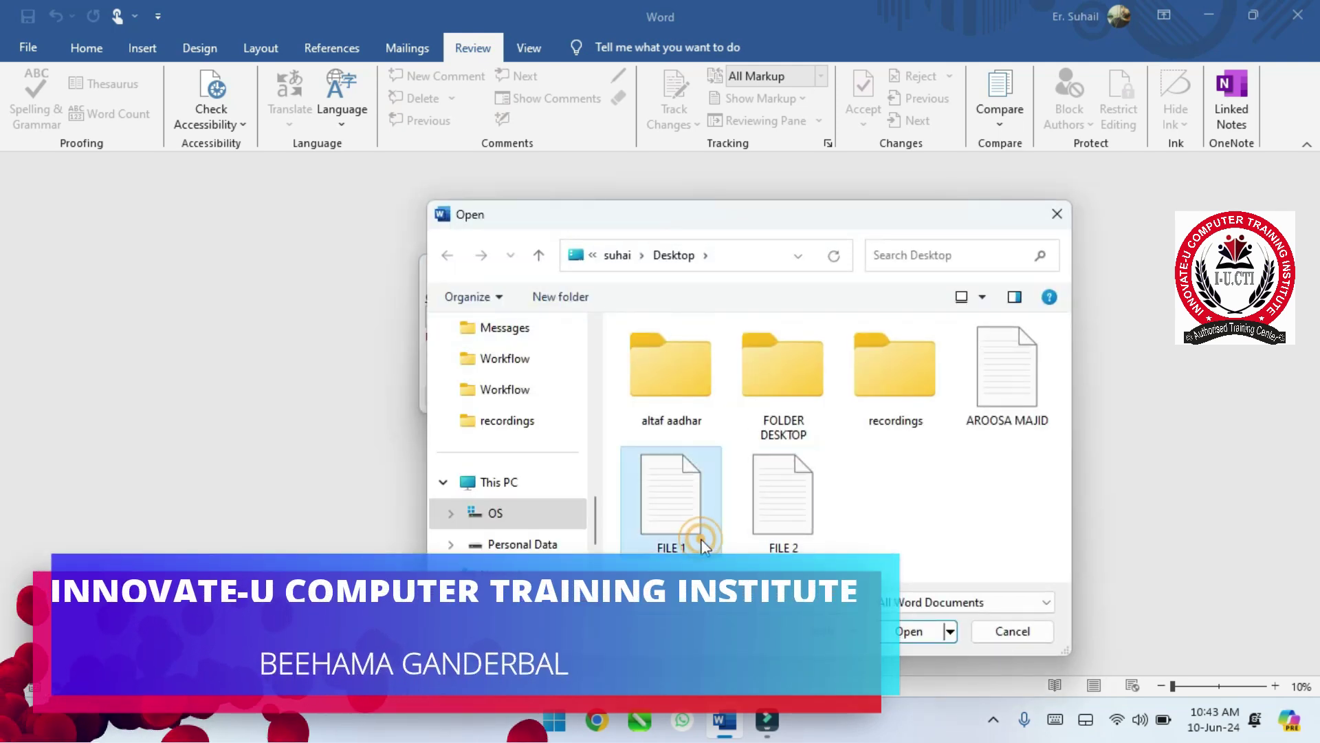
pyautogui.click(941, 633)
# - Choose FILE 2.docx as the revised document and run the comparison
pyautogui.click(855, 316)
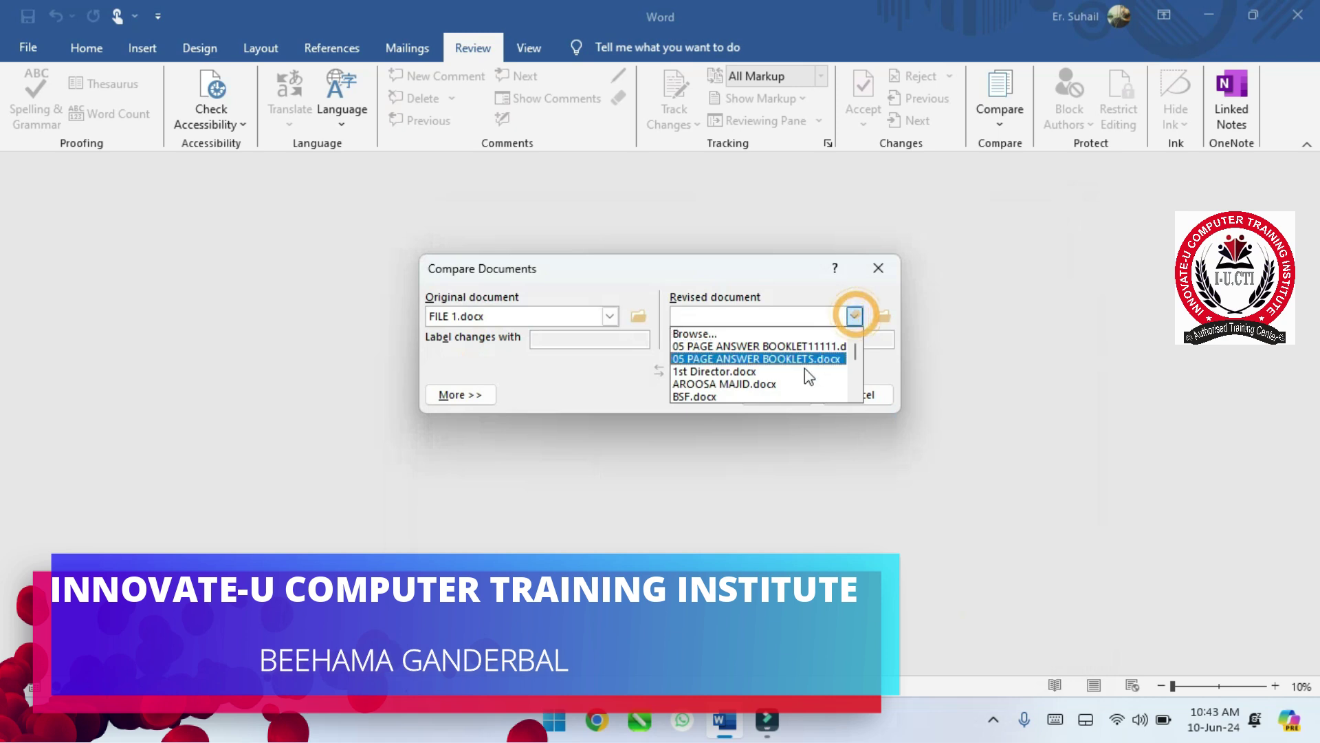
pyautogui.click(784, 334)
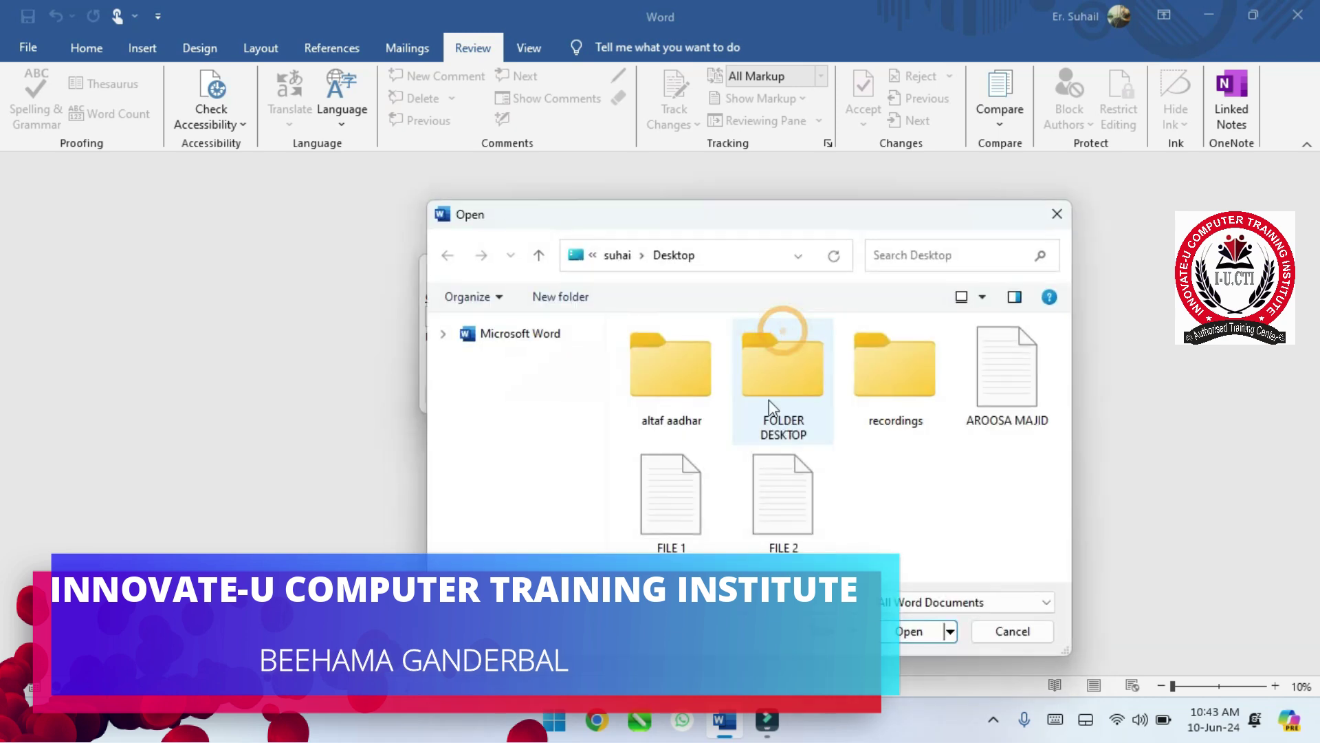
pyautogui.click(796, 545)
pyautogui.click(910, 631)
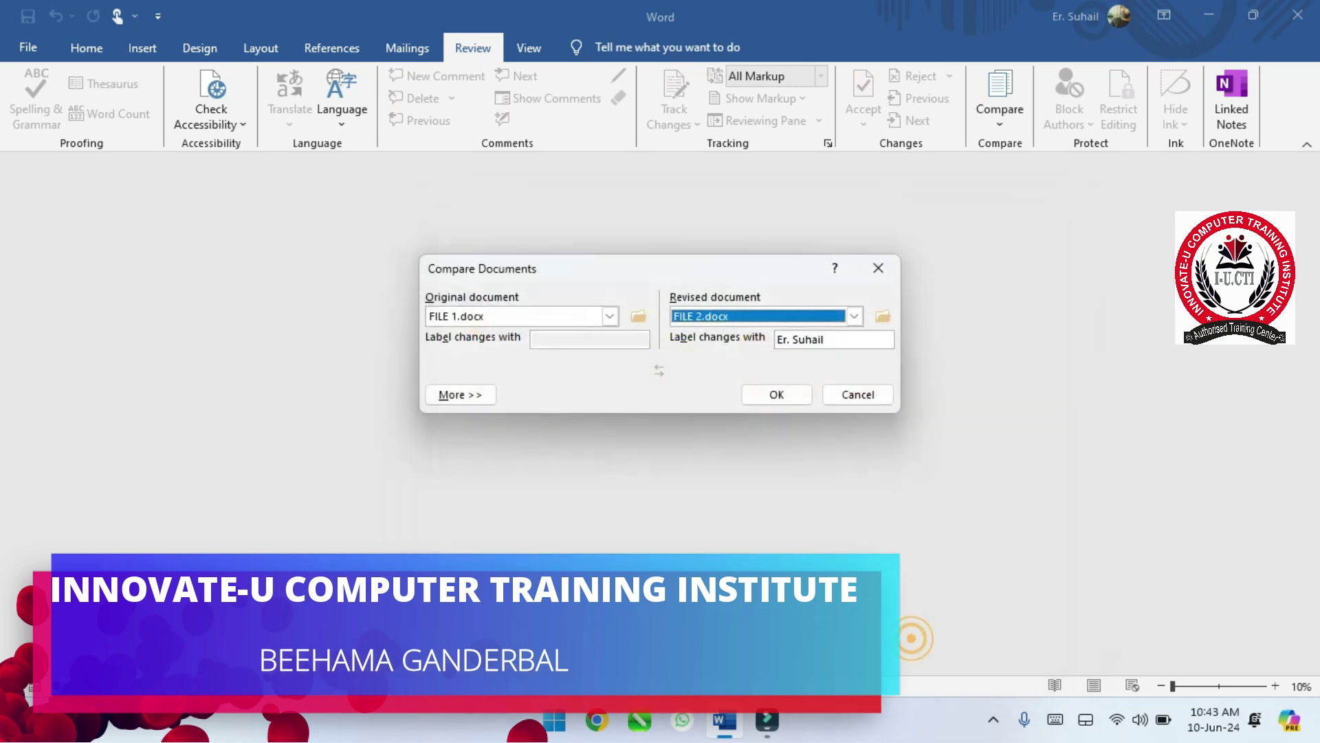
pyautogui.click(773, 395)
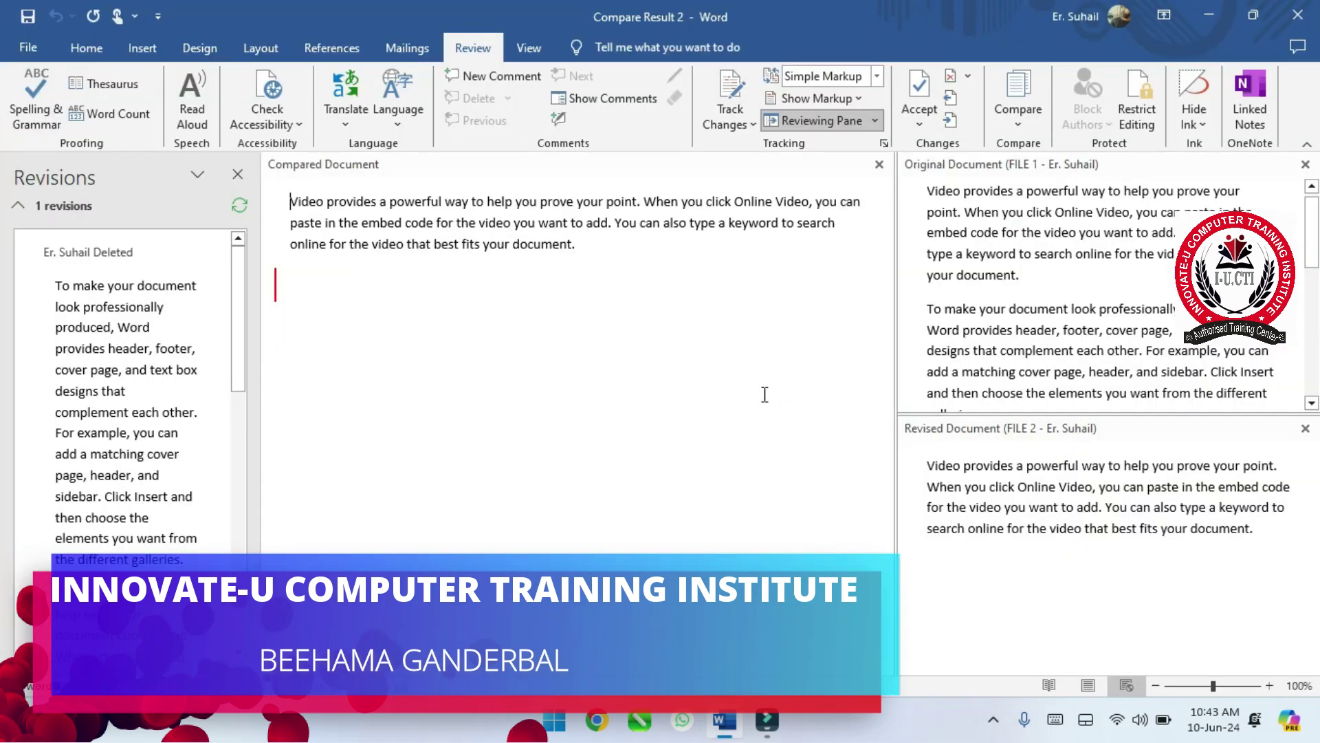
# - Close the Revisions pane beside the Compare Result 2 document
pyautogui.click(238, 175)
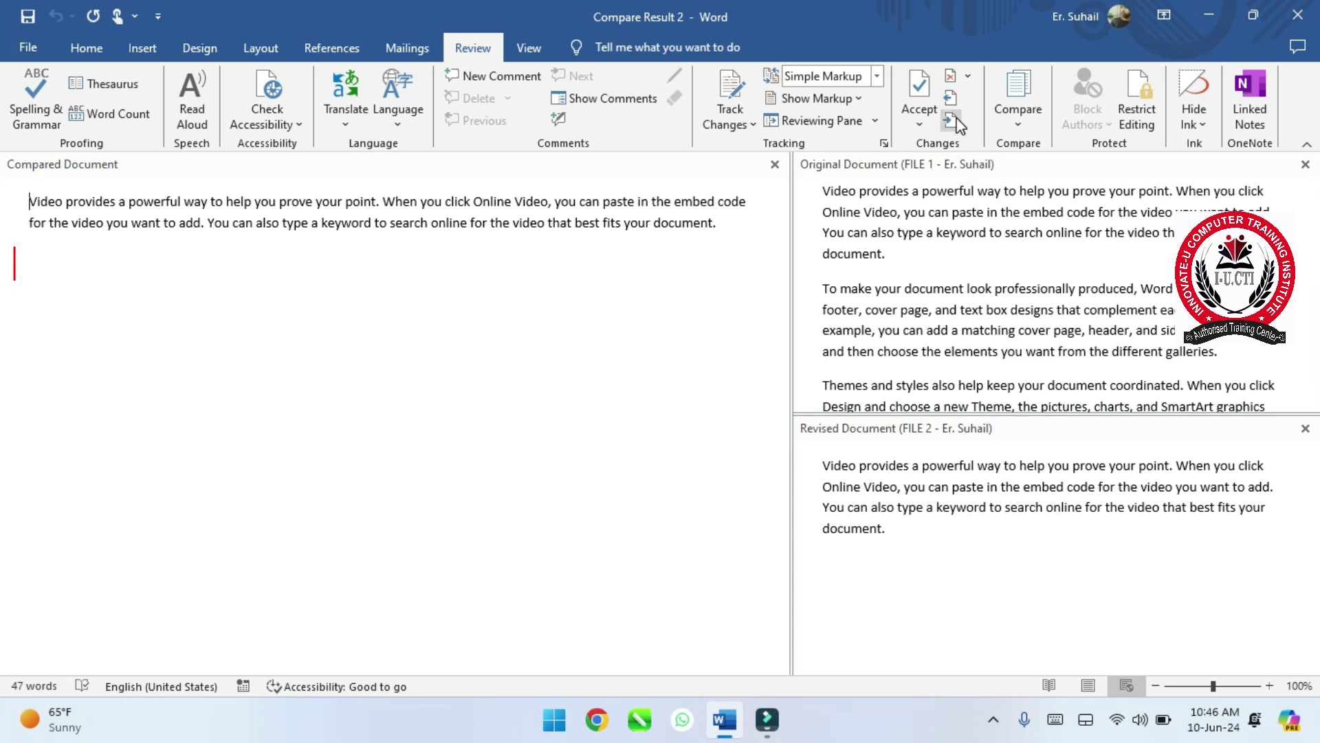
# - Hide both the FILE 1 and FILE 2 source documents, leaving only the compared result
pyautogui.click(1019, 125)
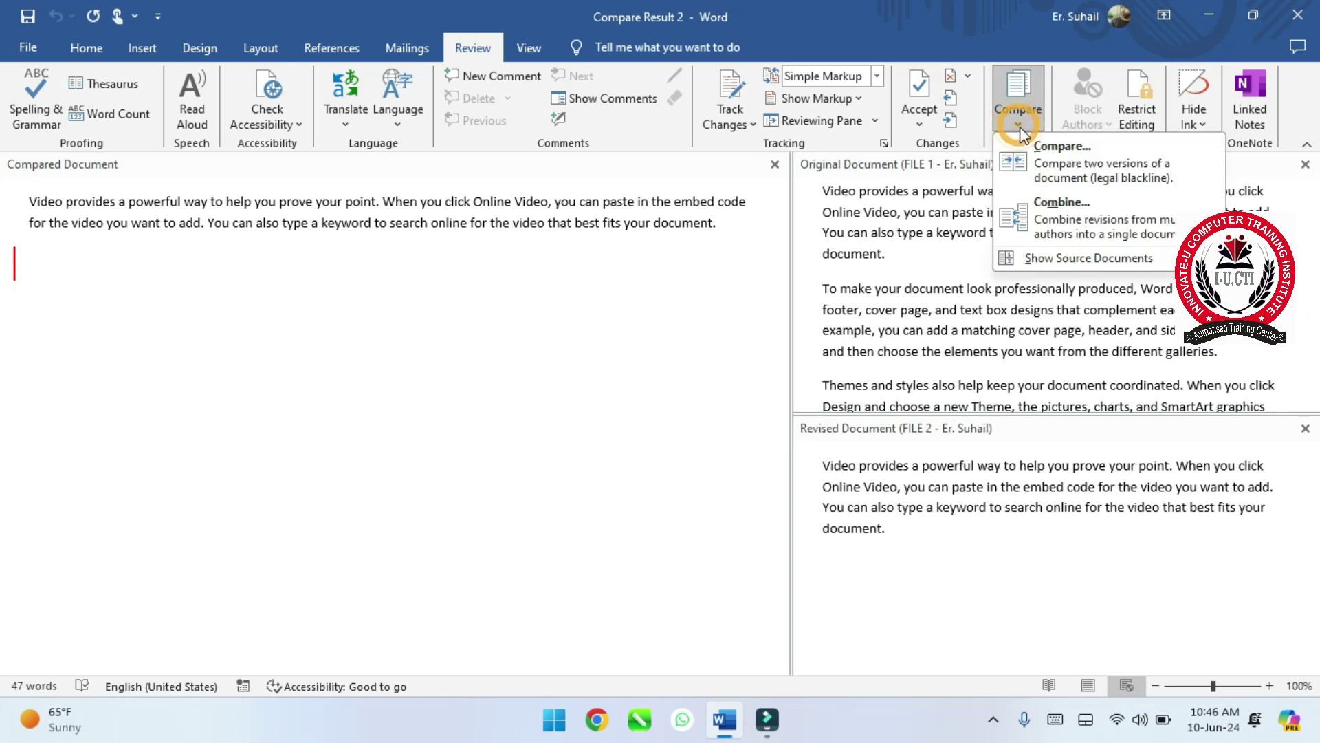
pyautogui.moveTo(1141, 267)
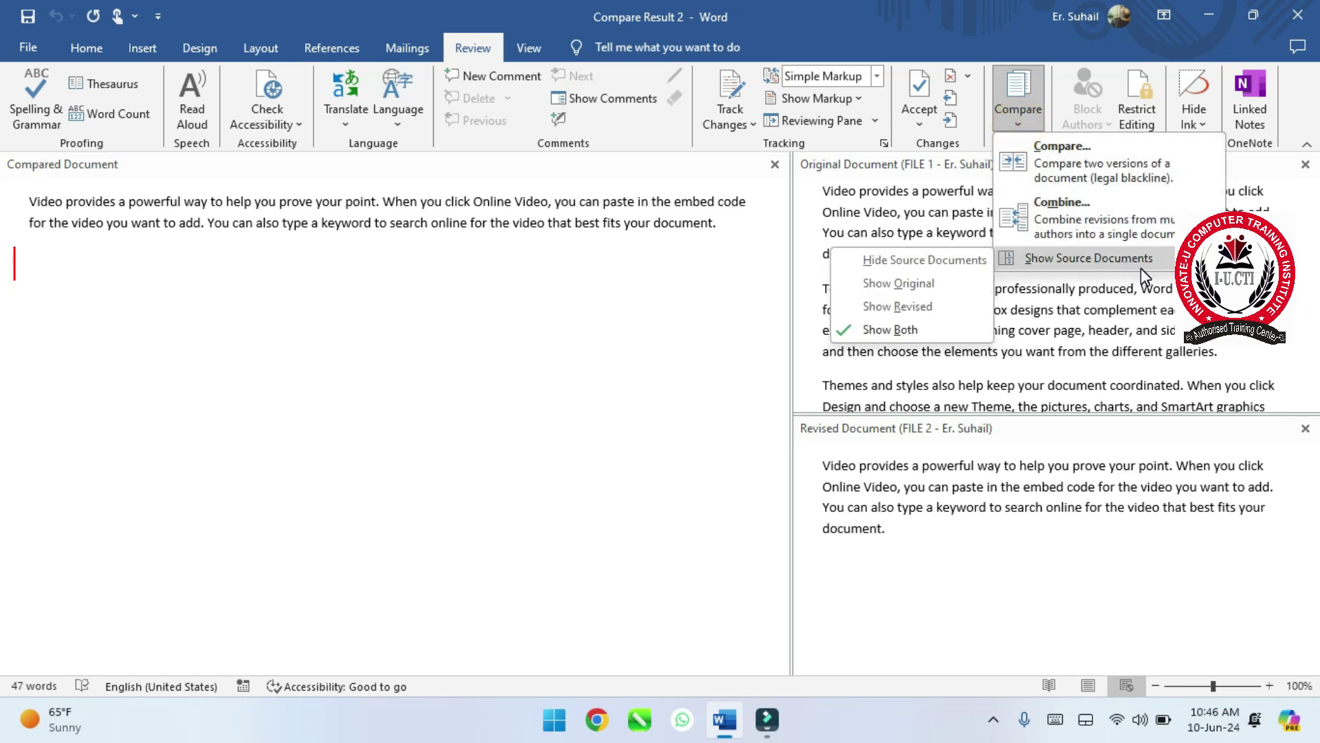
pyautogui.click(1103, 264)
pyautogui.click(913, 272)
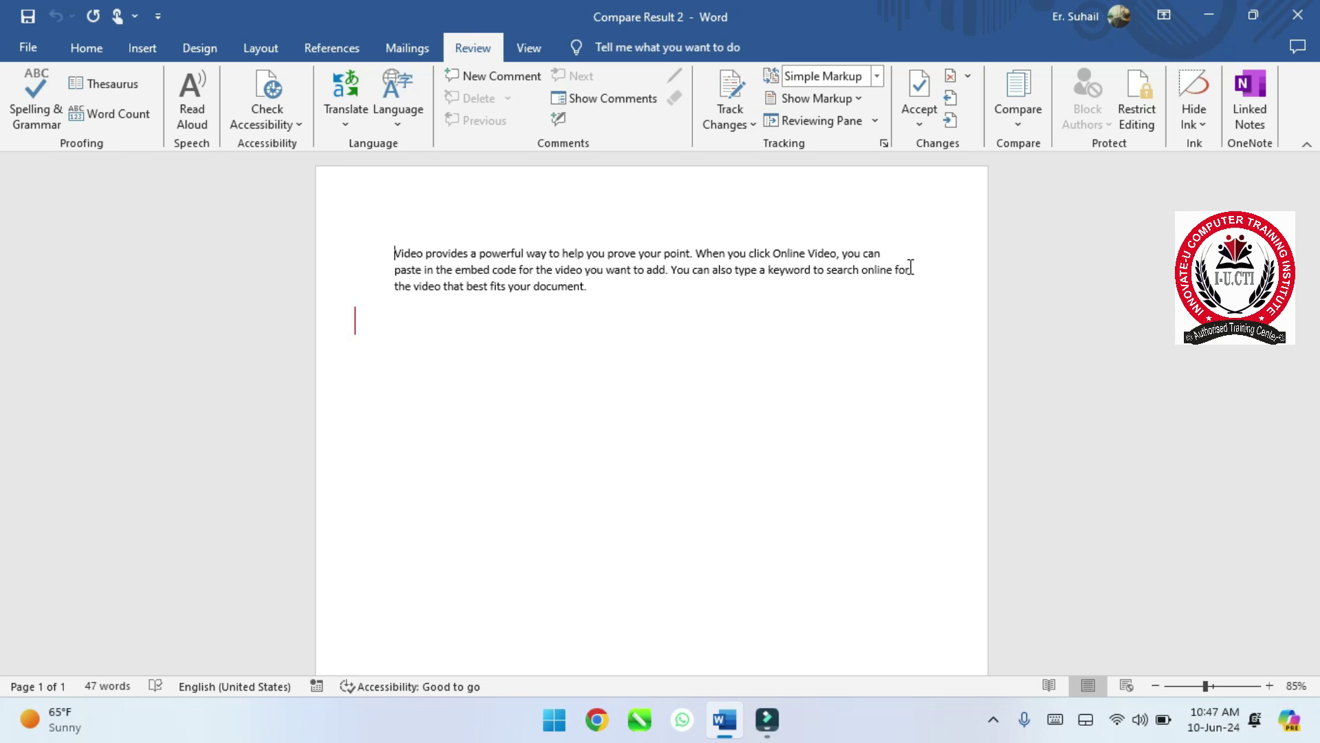
# - Show the original FILE 1 source document beside the comparison result
pyautogui.click(1026, 117)
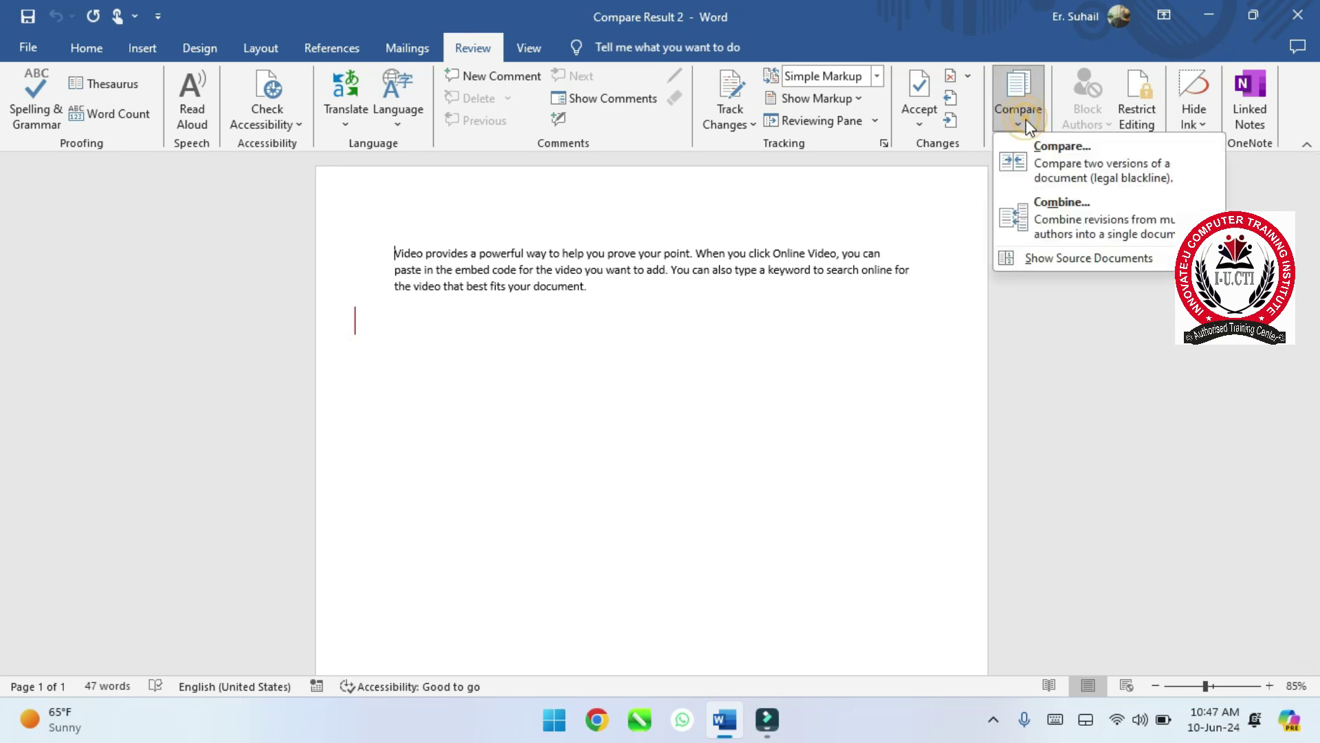
pyautogui.moveTo(1096, 258)
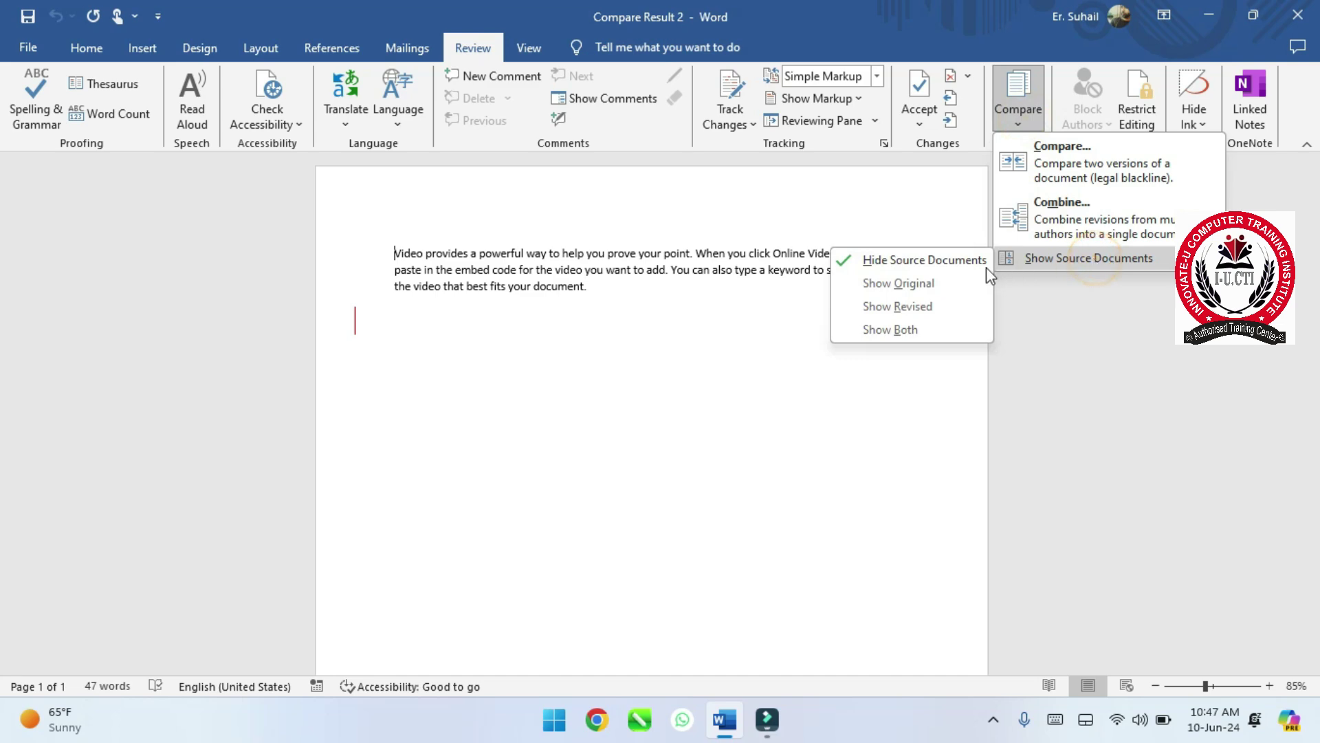
pyautogui.click(945, 282)
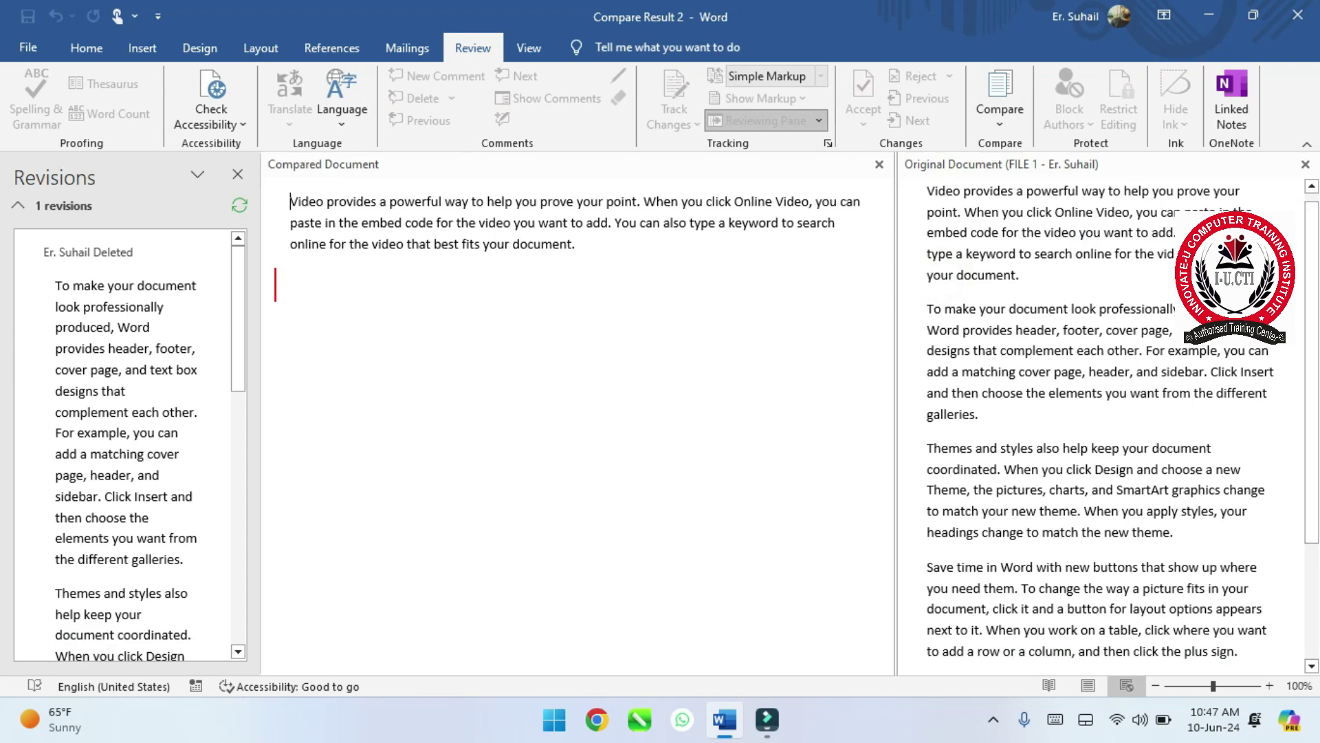
# - Show both FILE 1 and FILE 2 source documents and bring back the revisions list
pyautogui.click(1002, 123)
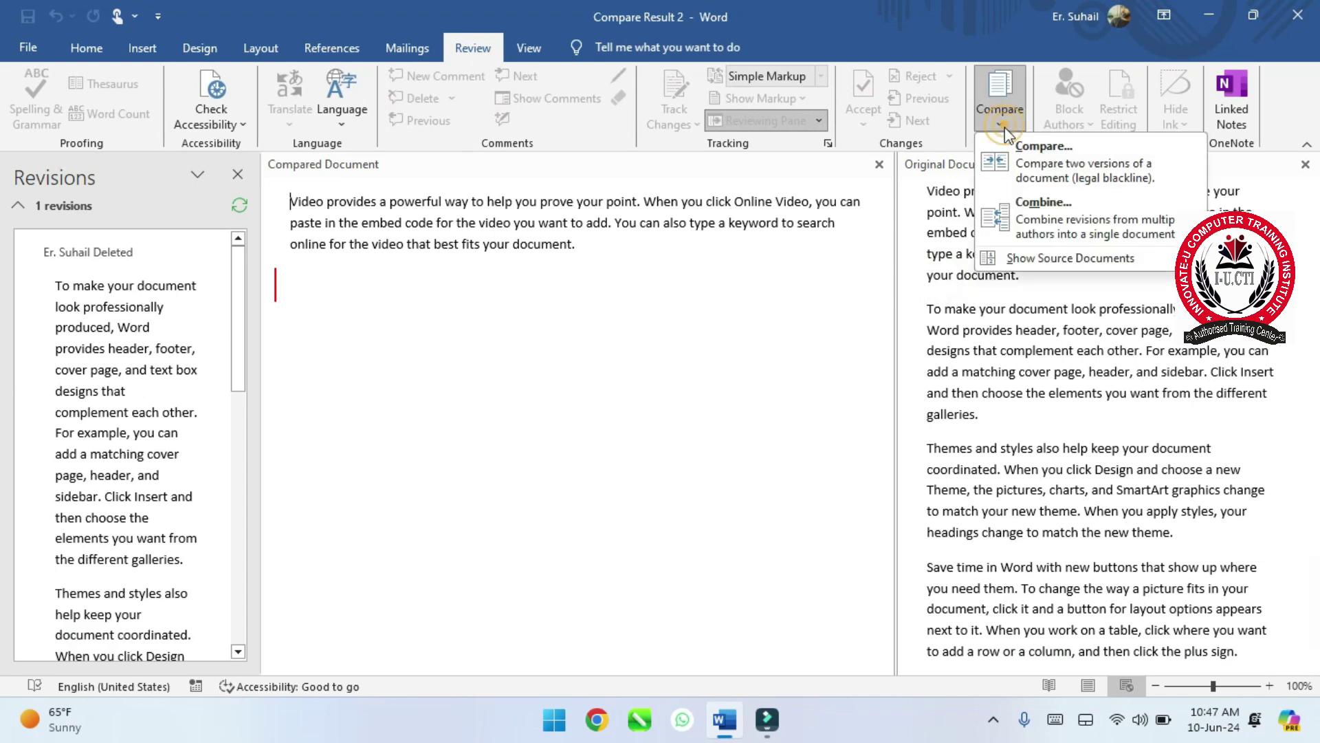
pyautogui.click(1079, 256)
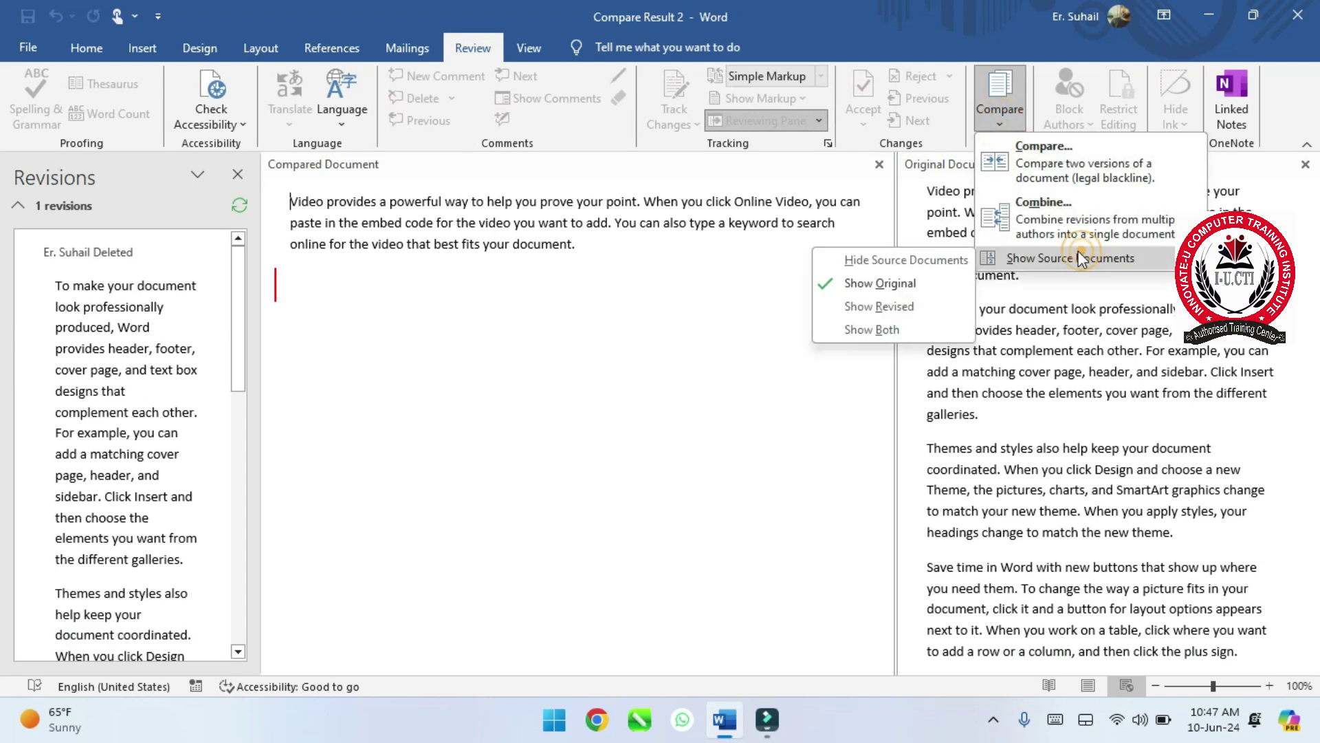
pyautogui.click(924, 326)
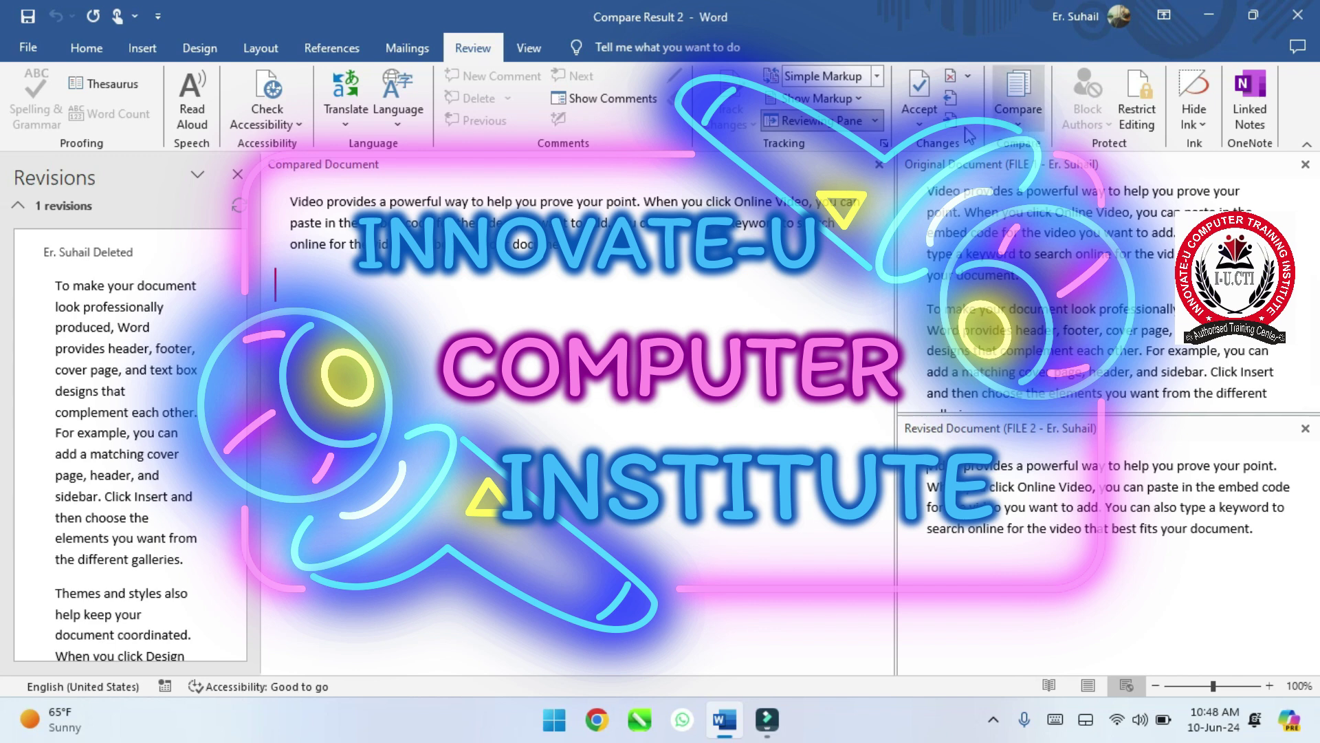
pyautogui.click(883, 122)
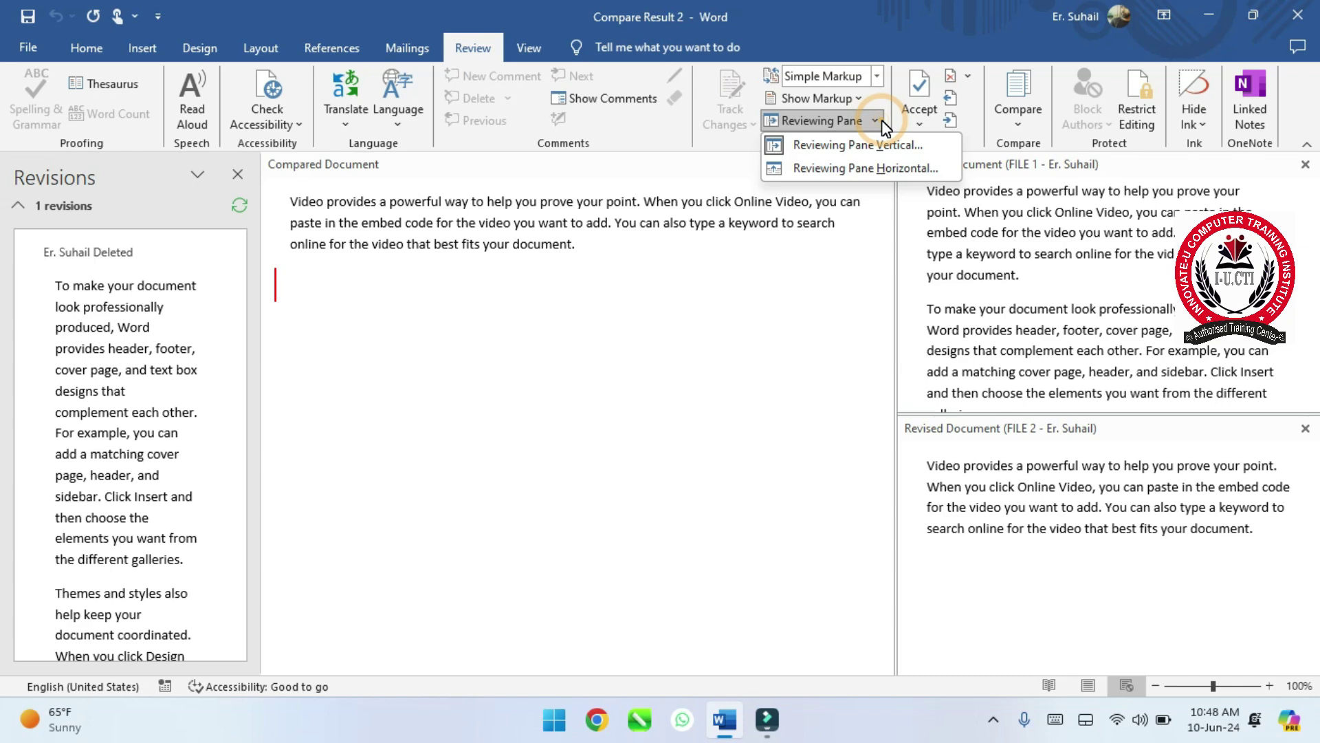
# - Try the Reviewing Pane in horizontal and vertical layouts, then turn it off completely
pyautogui.click(872, 168)
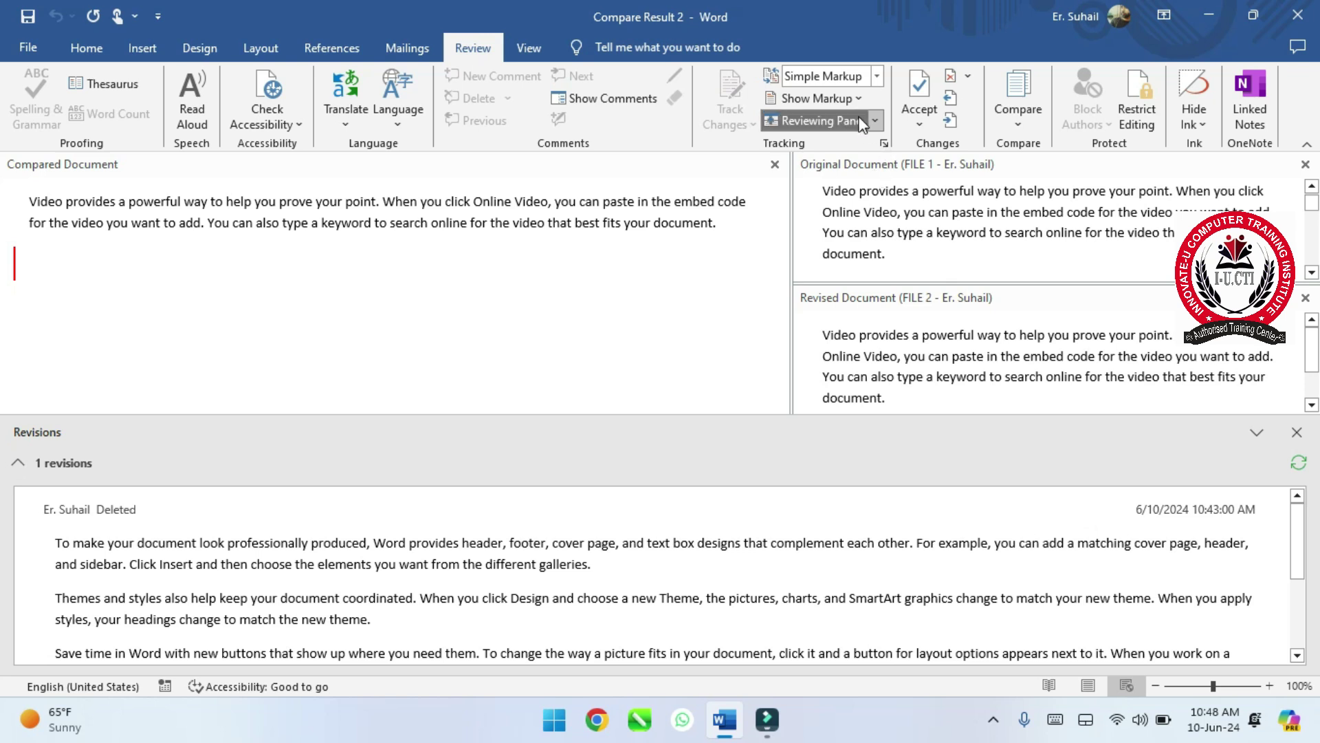
pyautogui.click(818, 121)
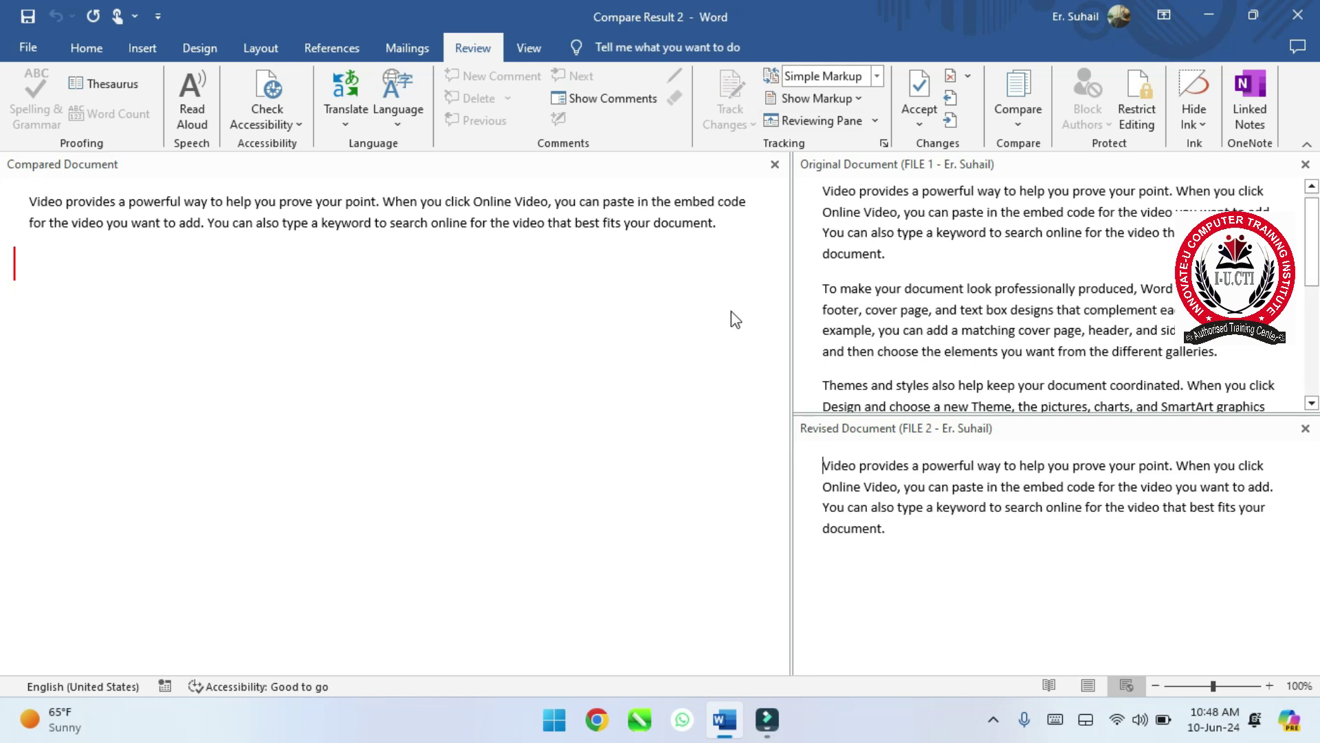
pyautogui.click(800, 116)
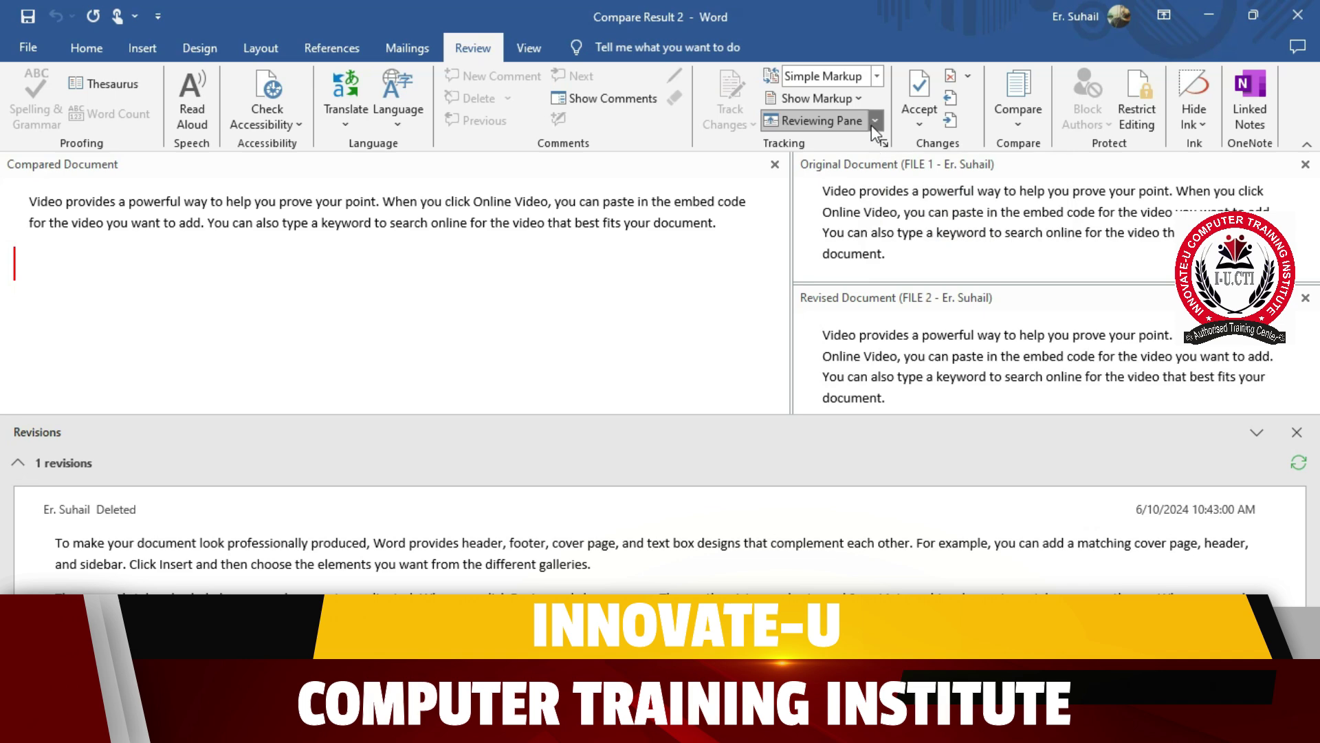
pyautogui.click(876, 121)
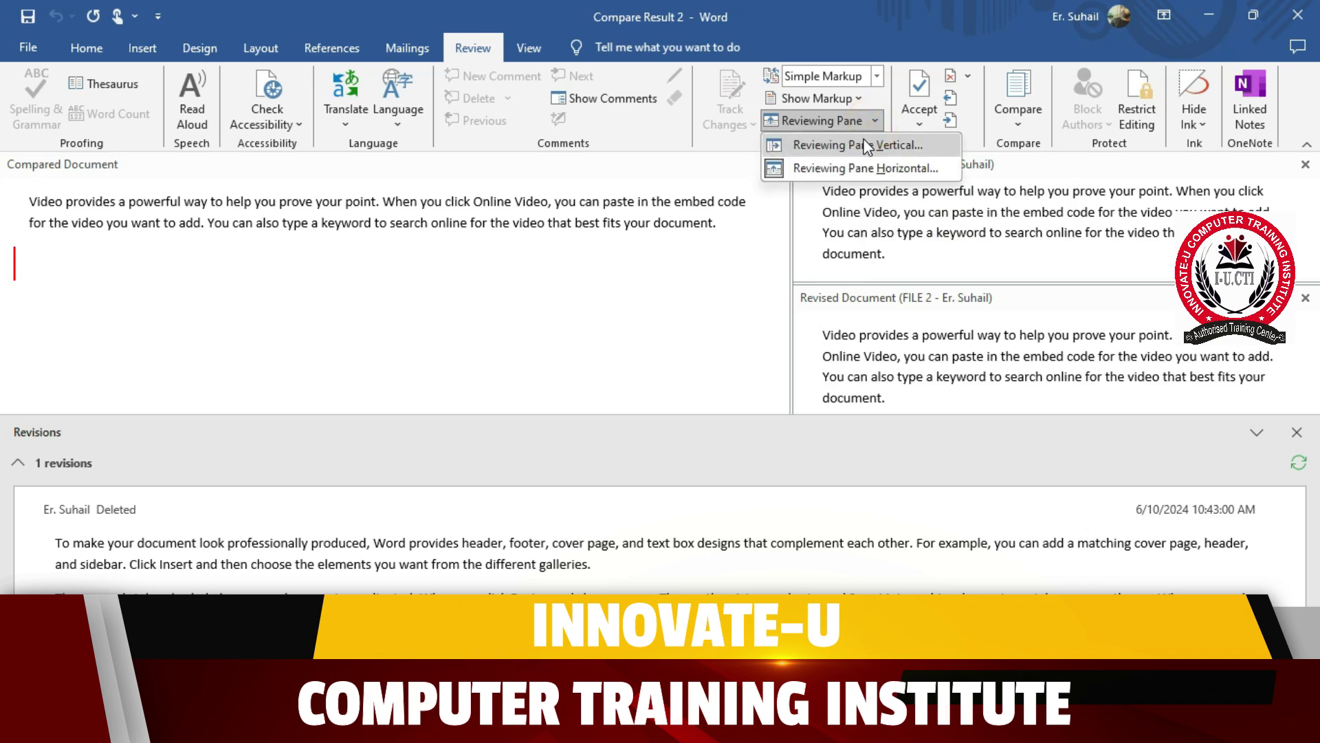
pyautogui.click(868, 145)
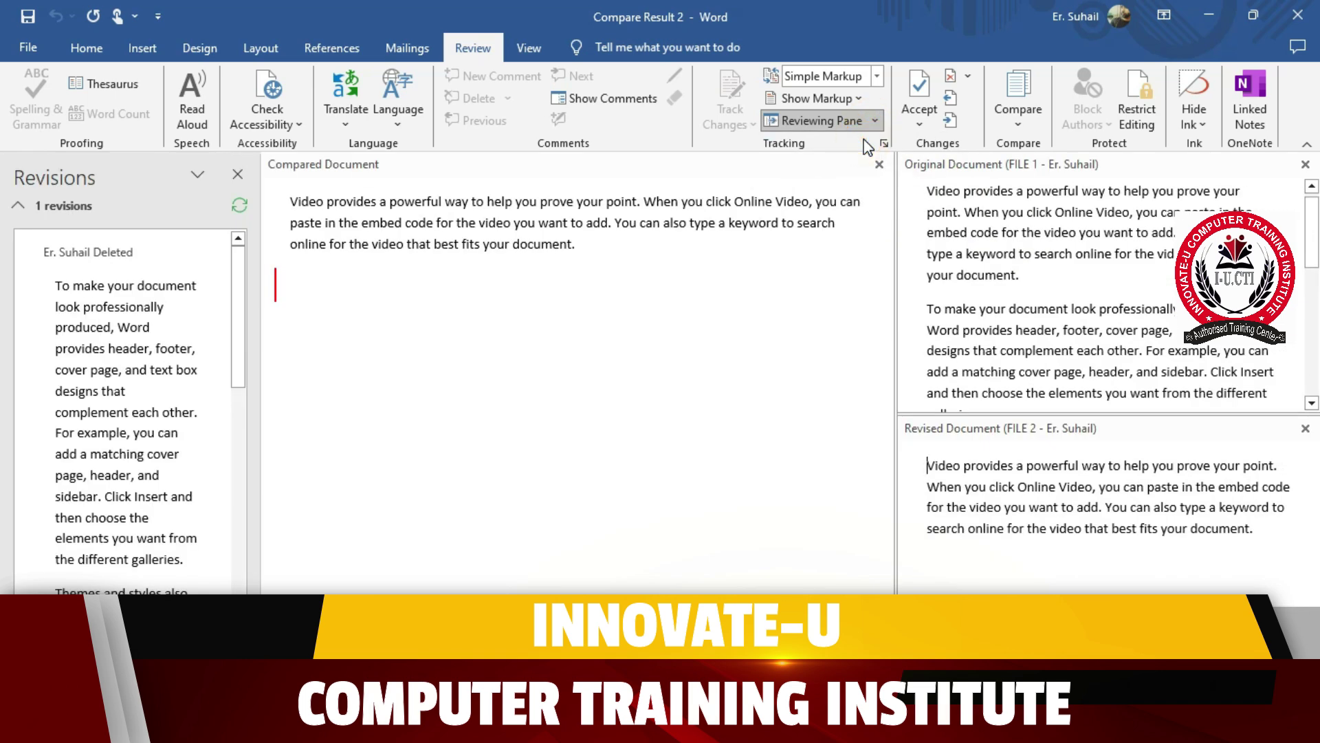
pyautogui.click(826, 120)
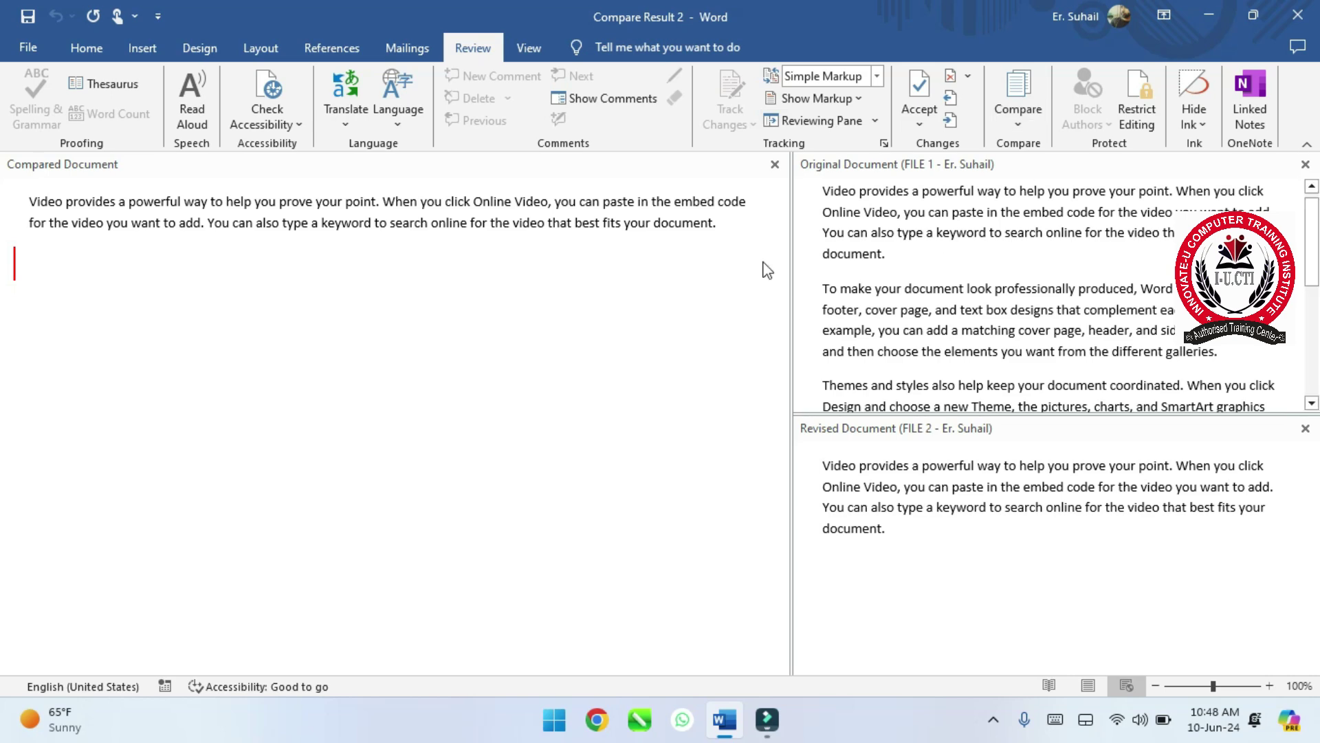
# - Close Compare Result 2 with Don't Save and relaunch Word from the taskbar
pyautogui.click(1298, 15)
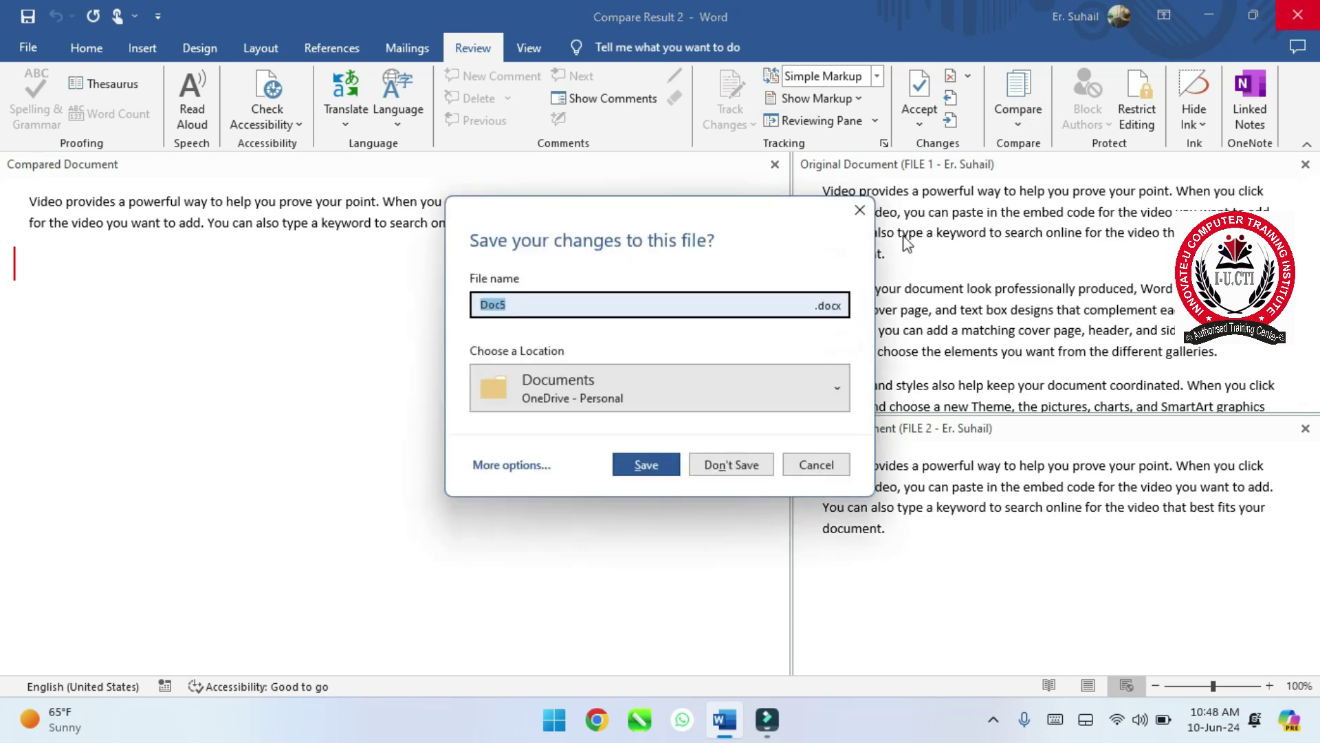
pyautogui.click(732, 466)
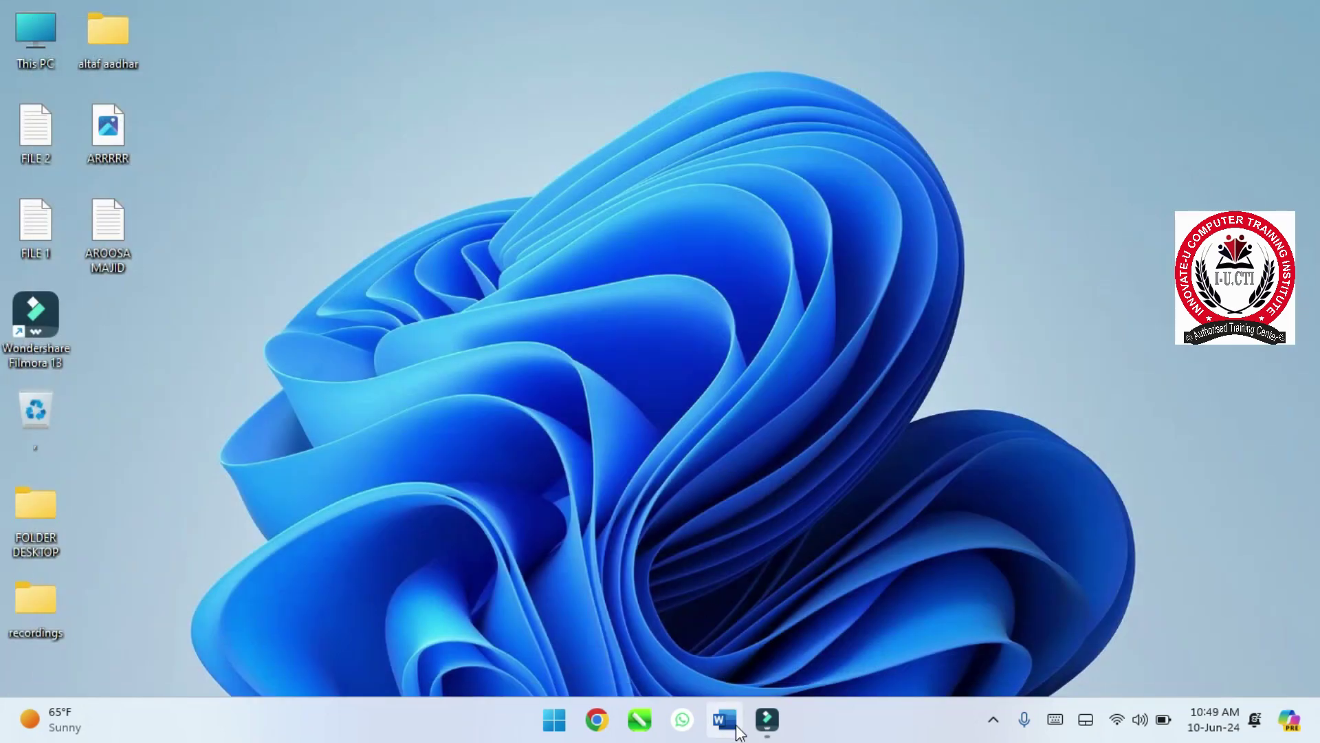
pyautogui.click(736, 727)
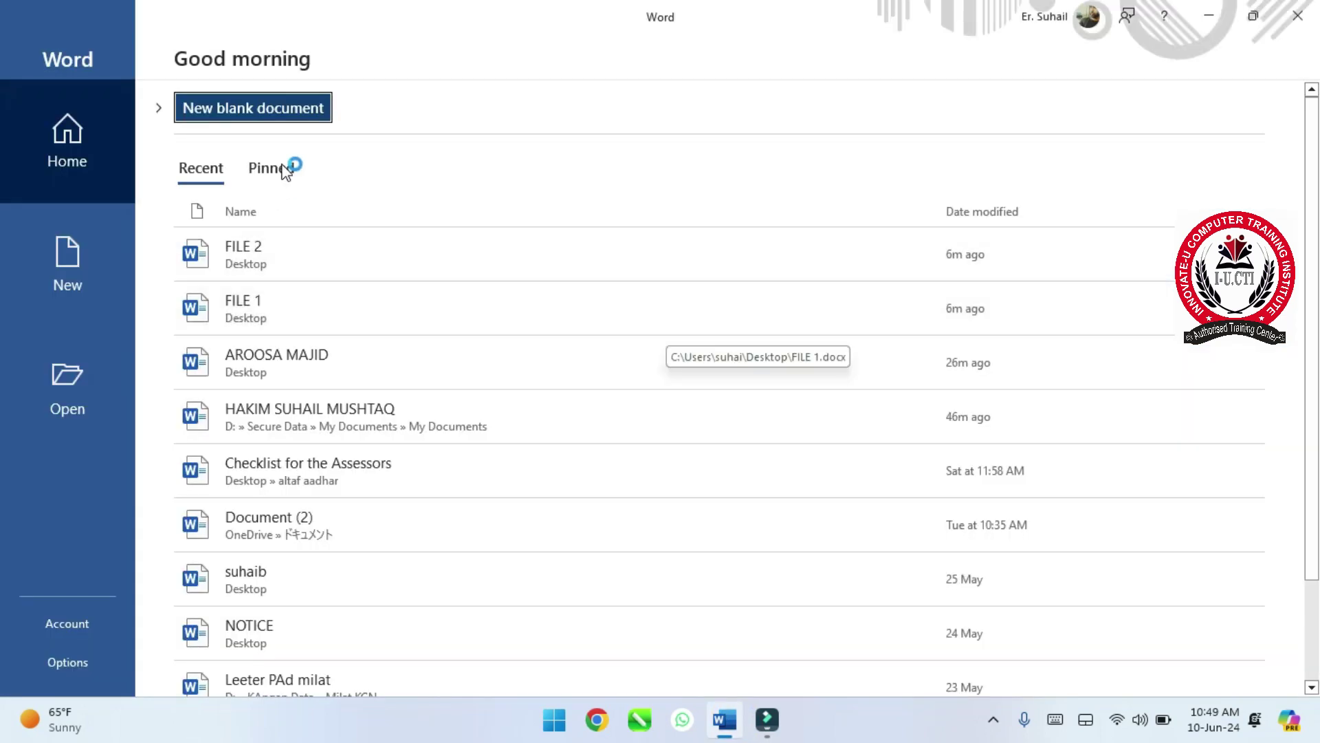
# - Start a blank document and fill it with five sample paragraphs using =RAND()
pyautogui.click(308, 108)
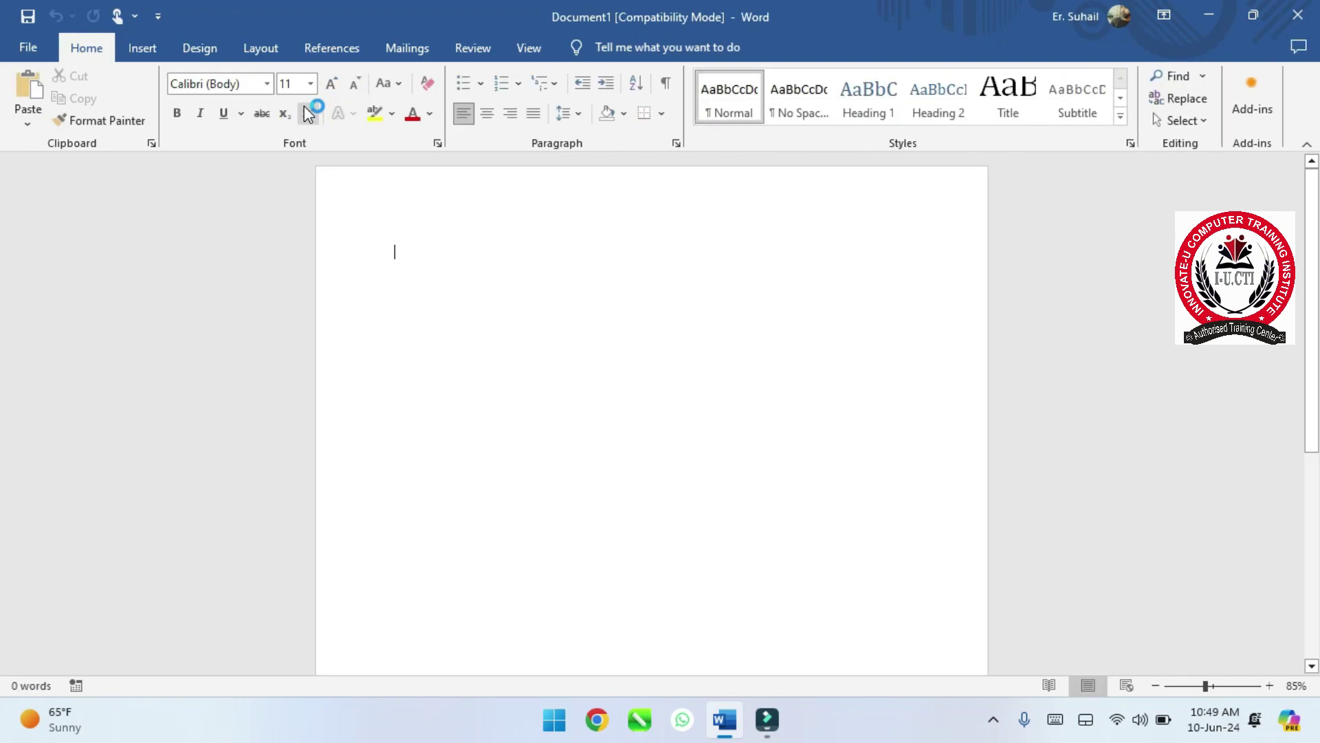
pyautogui.write('=RAND()')
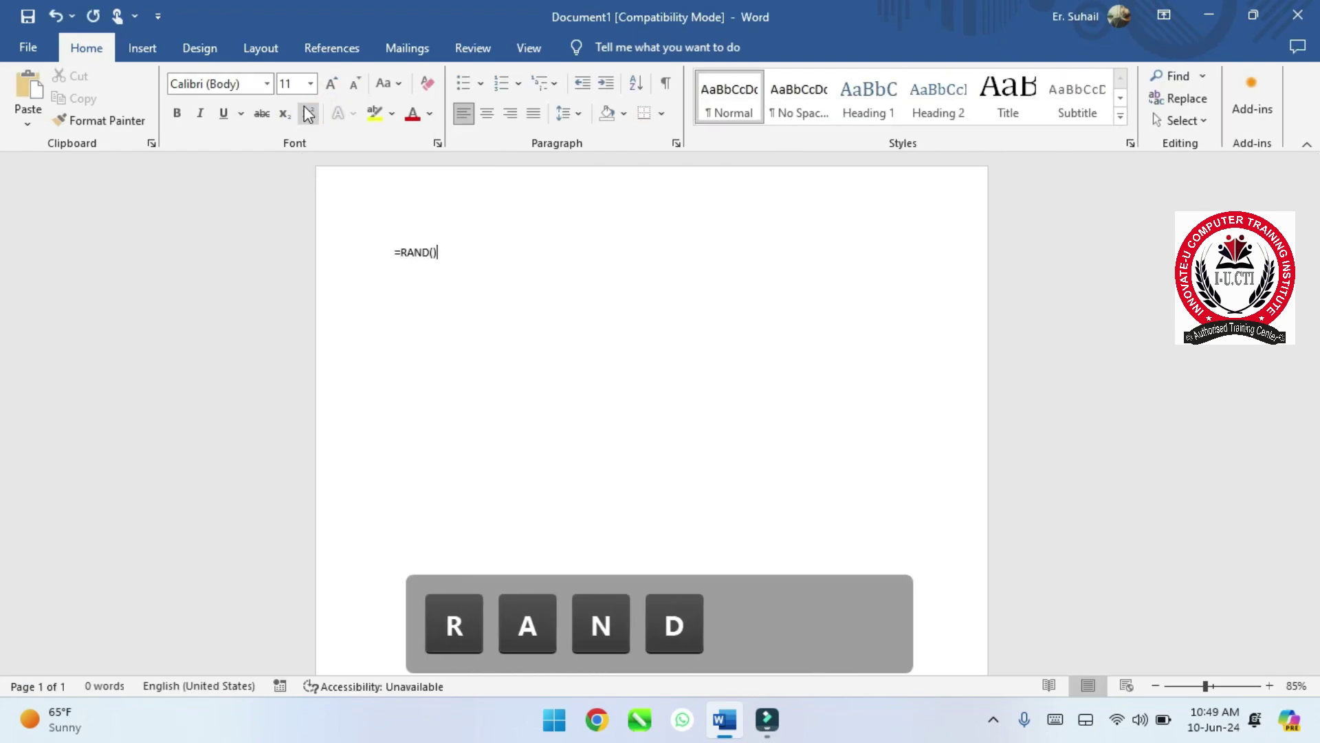
pyautogui.press('Return')
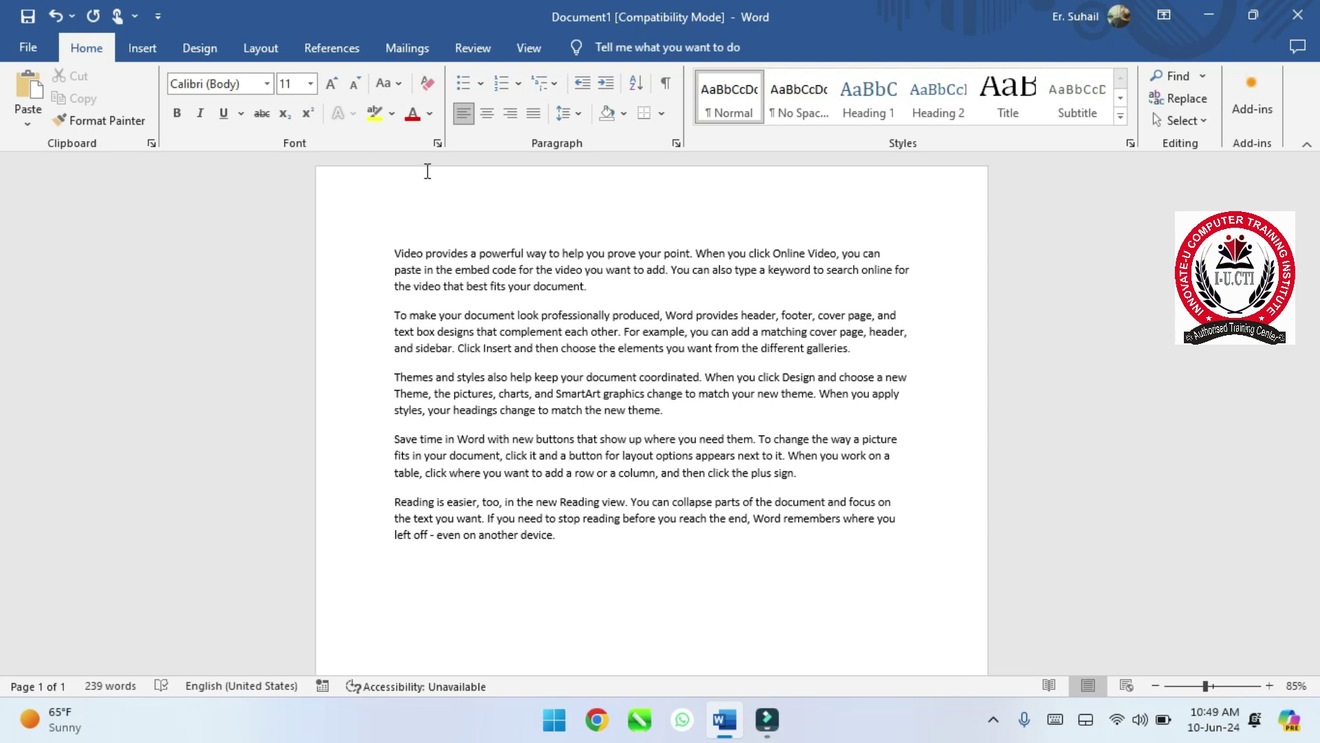
pyautogui.click(473, 48)
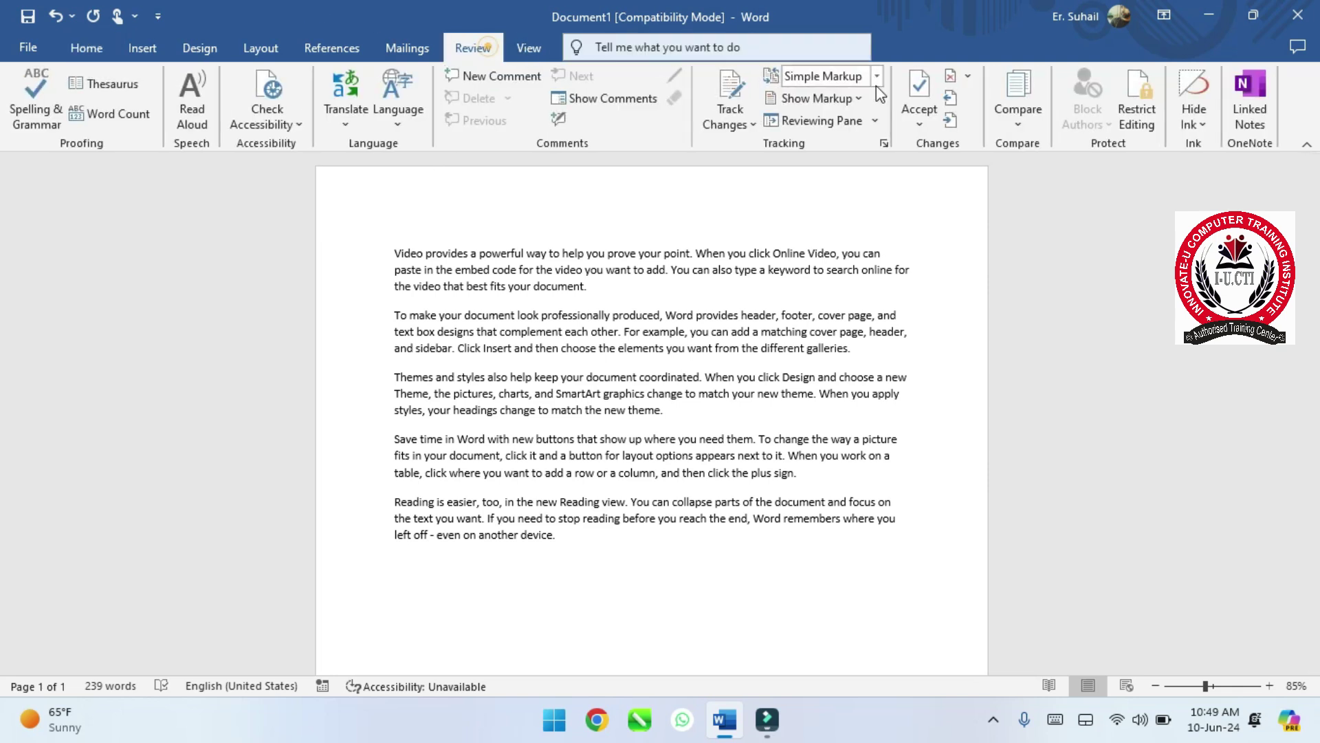
# - Restrict Editing to limited formatting and No changes (Read only)
pyautogui.click(1150, 130)
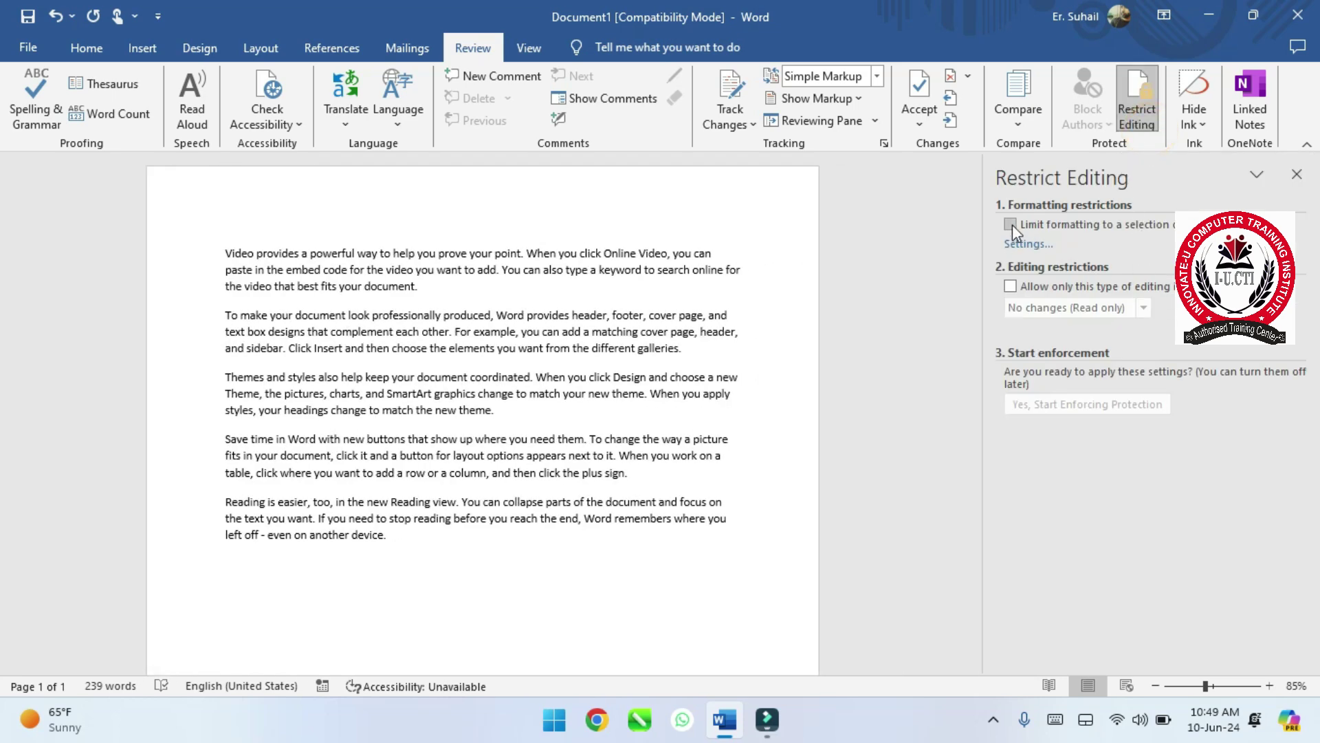
pyautogui.click(1011, 226)
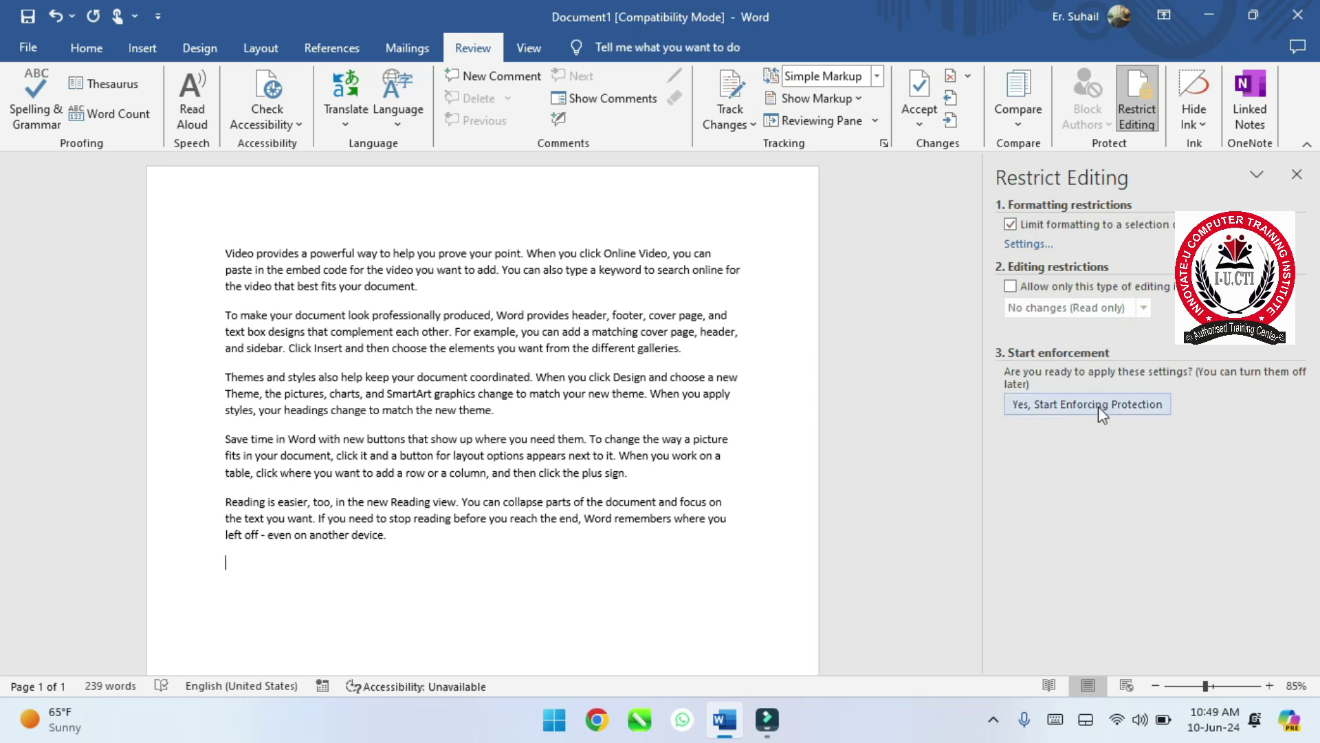
pyautogui.click(1010, 286)
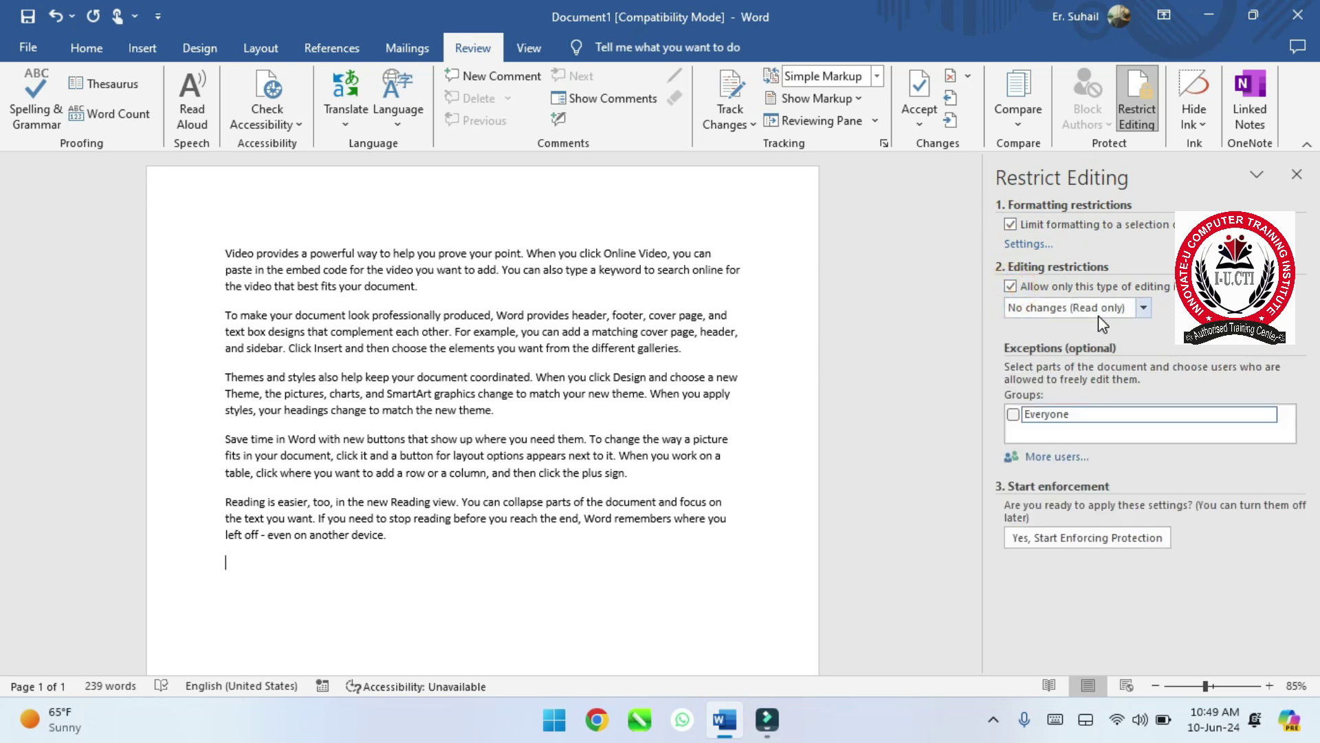
# - Start enforcing protection and enter the protection password twice
pyautogui.click(1058, 539)
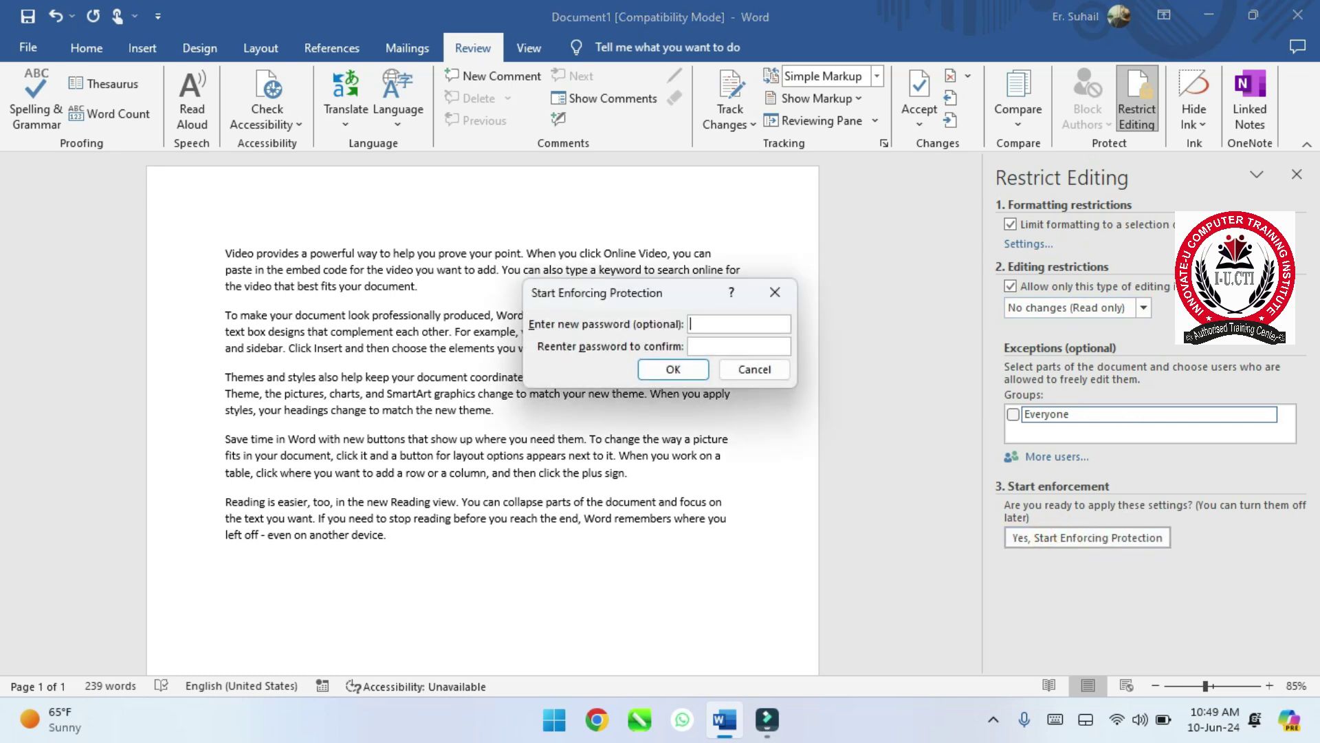
pyautogui.write('123')
pyautogui.press('Tab')
pyautogui.write('123')
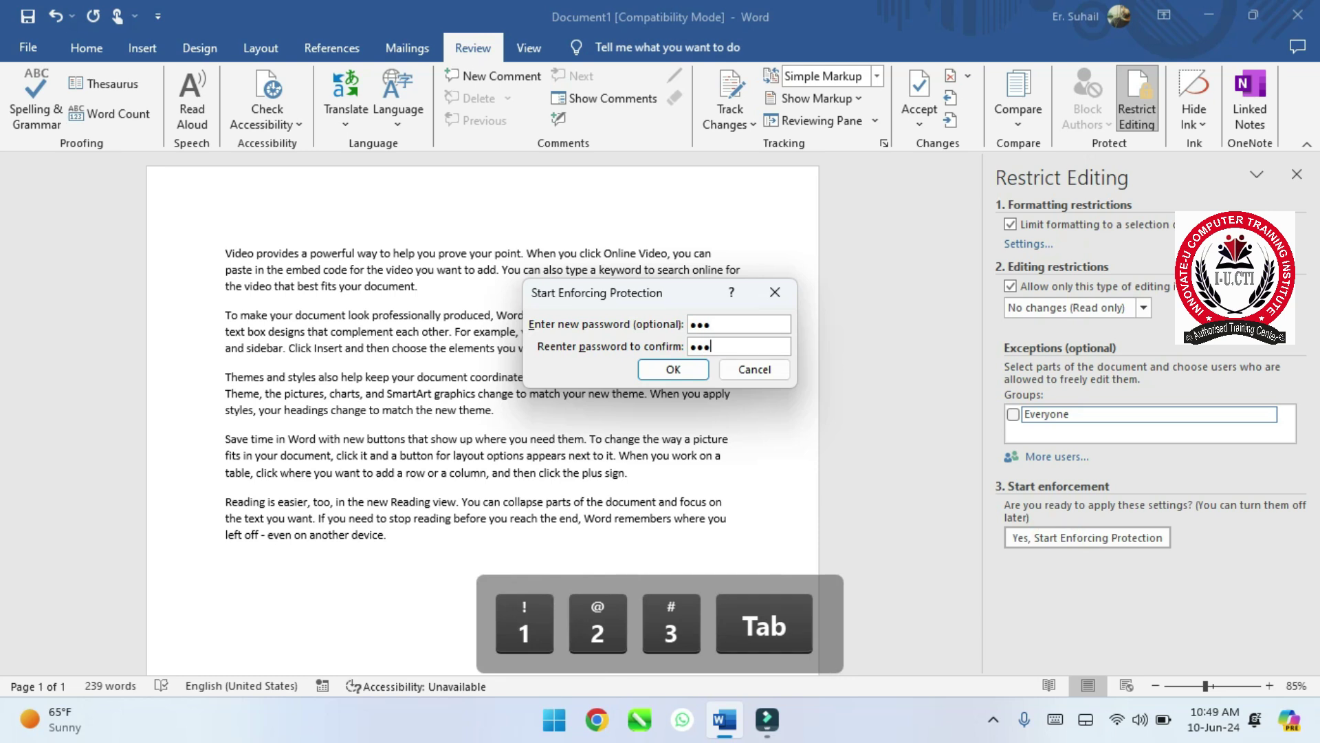
# - Enforce the protection and test that Home formatting is blocked in the first paragraph
pyautogui.click(676, 362)
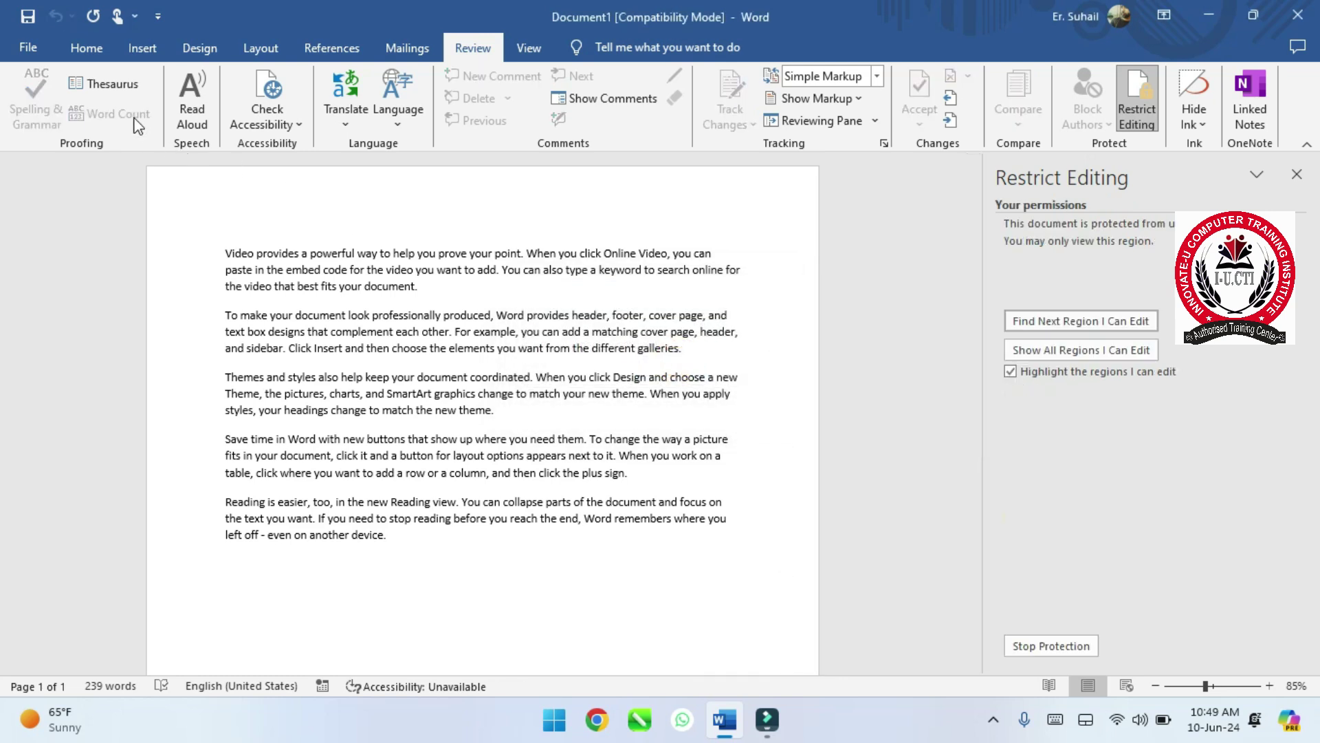
pyautogui.click(86, 48)
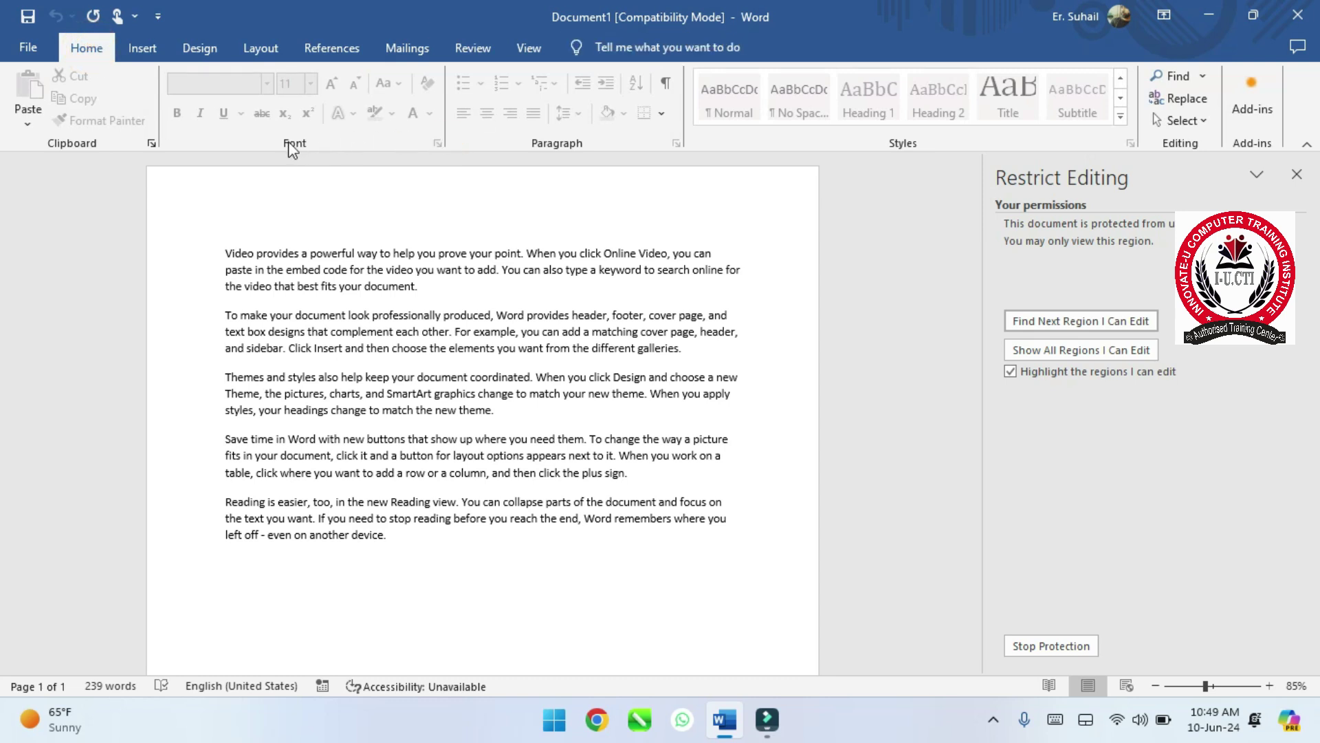
pyautogui.click(229, 158)
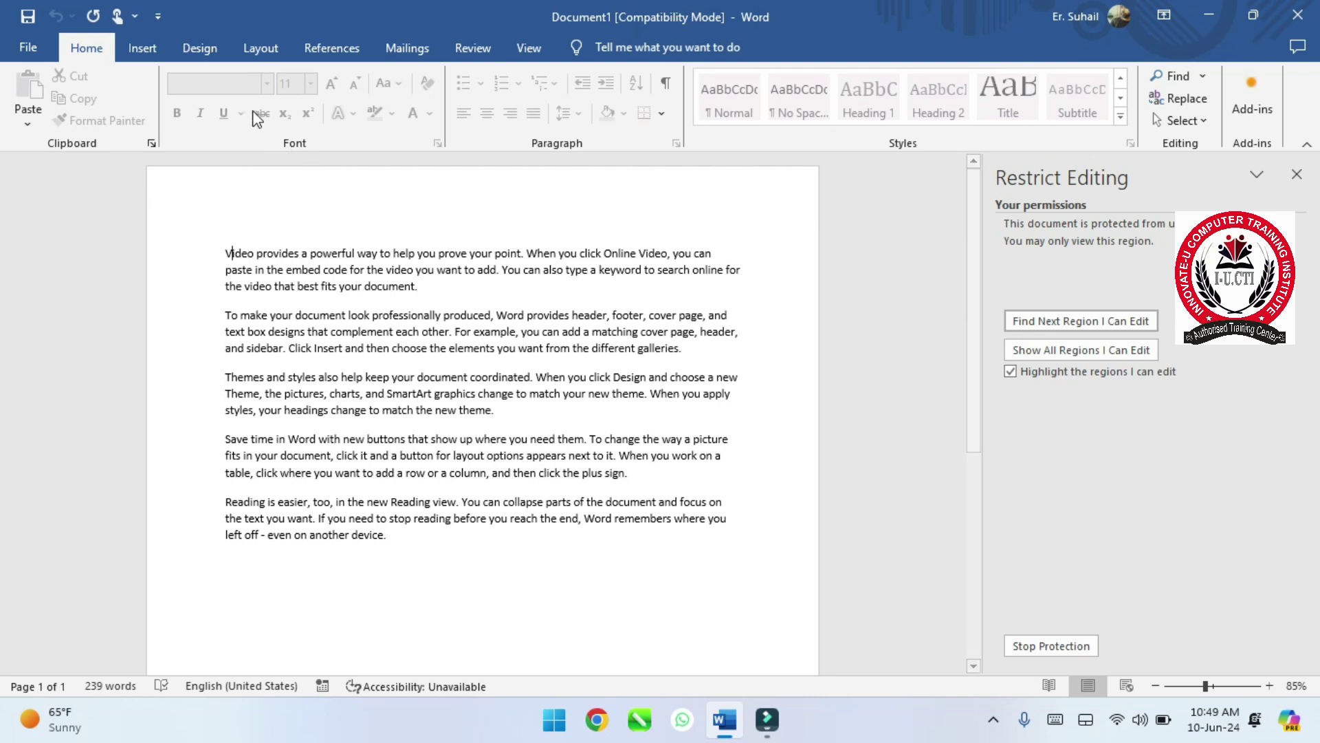
pyautogui.click(271, 119)
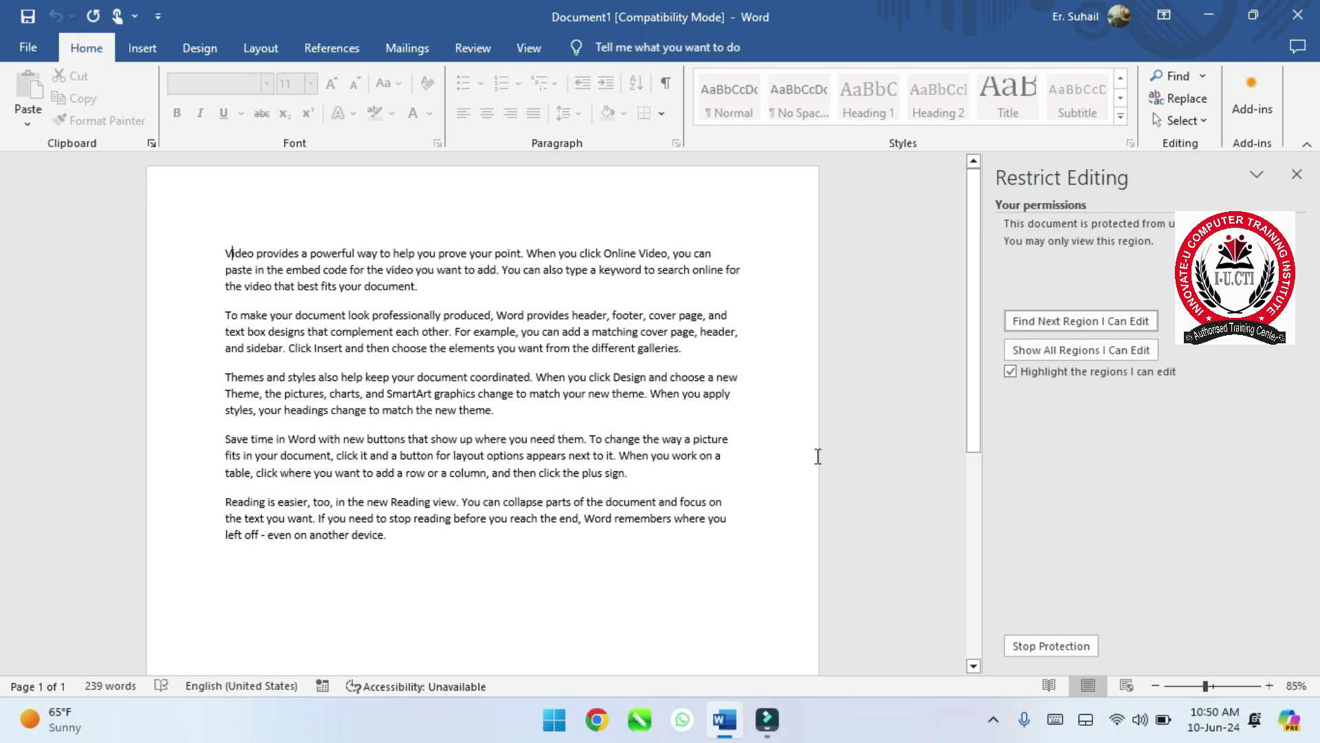
# - Check that Find and Replace and selecting text are restricted in the read-only document
pyautogui.click(1186, 86)
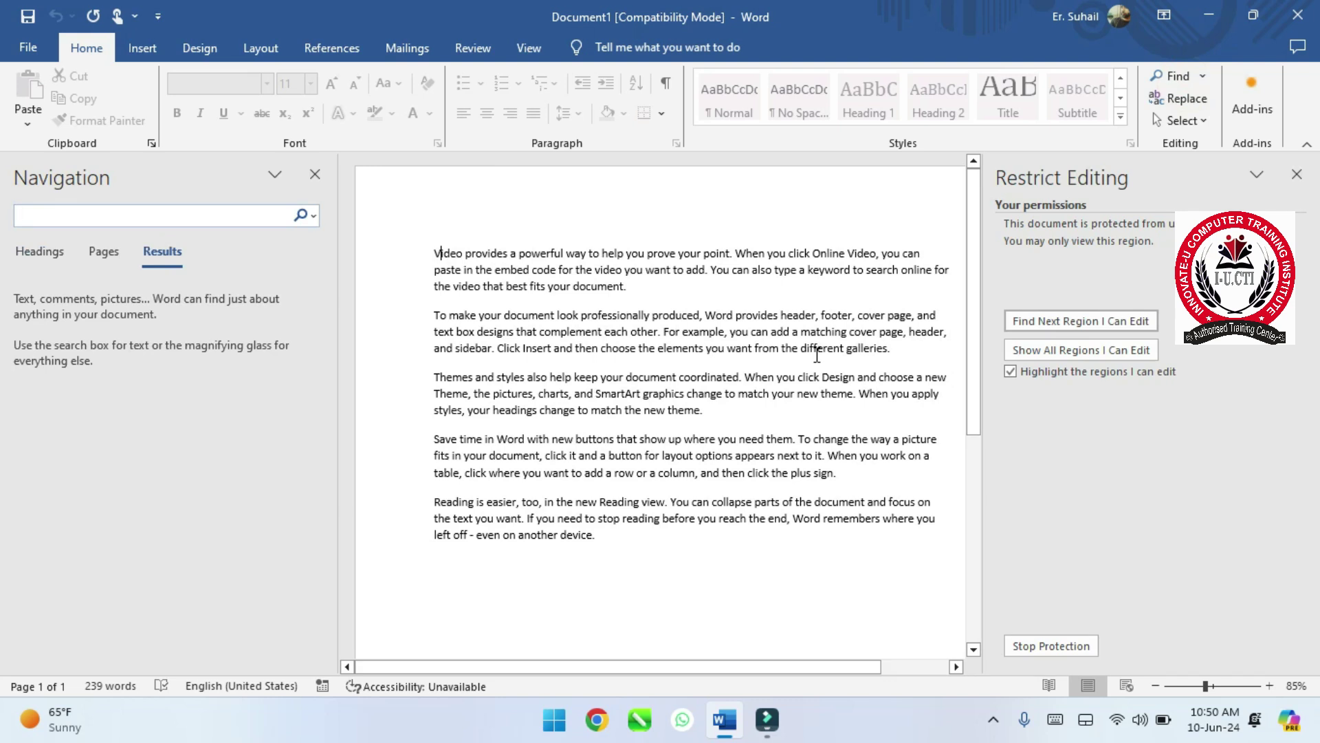
pyautogui.click(1181, 101)
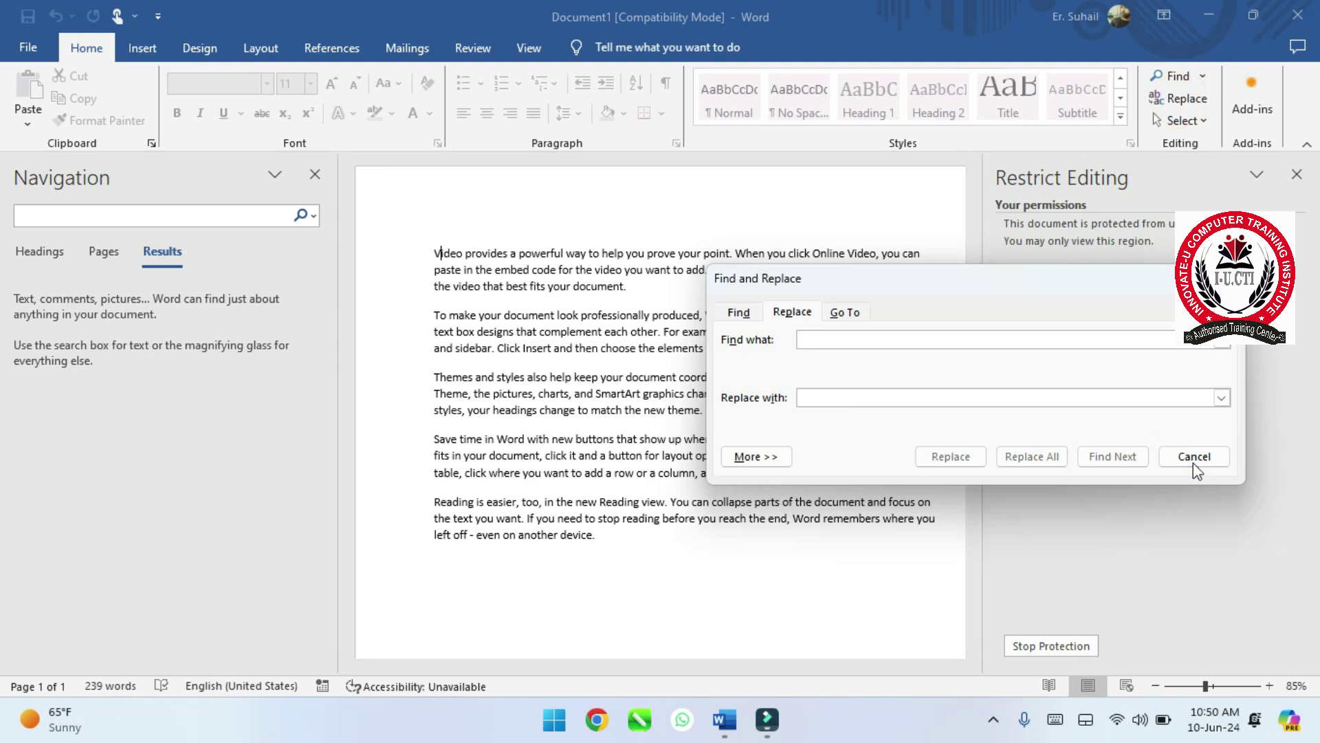
pyautogui.click(1195, 457)
pyautogui.moveTo(693, 409); pyautogui.dragTo(592, 410)
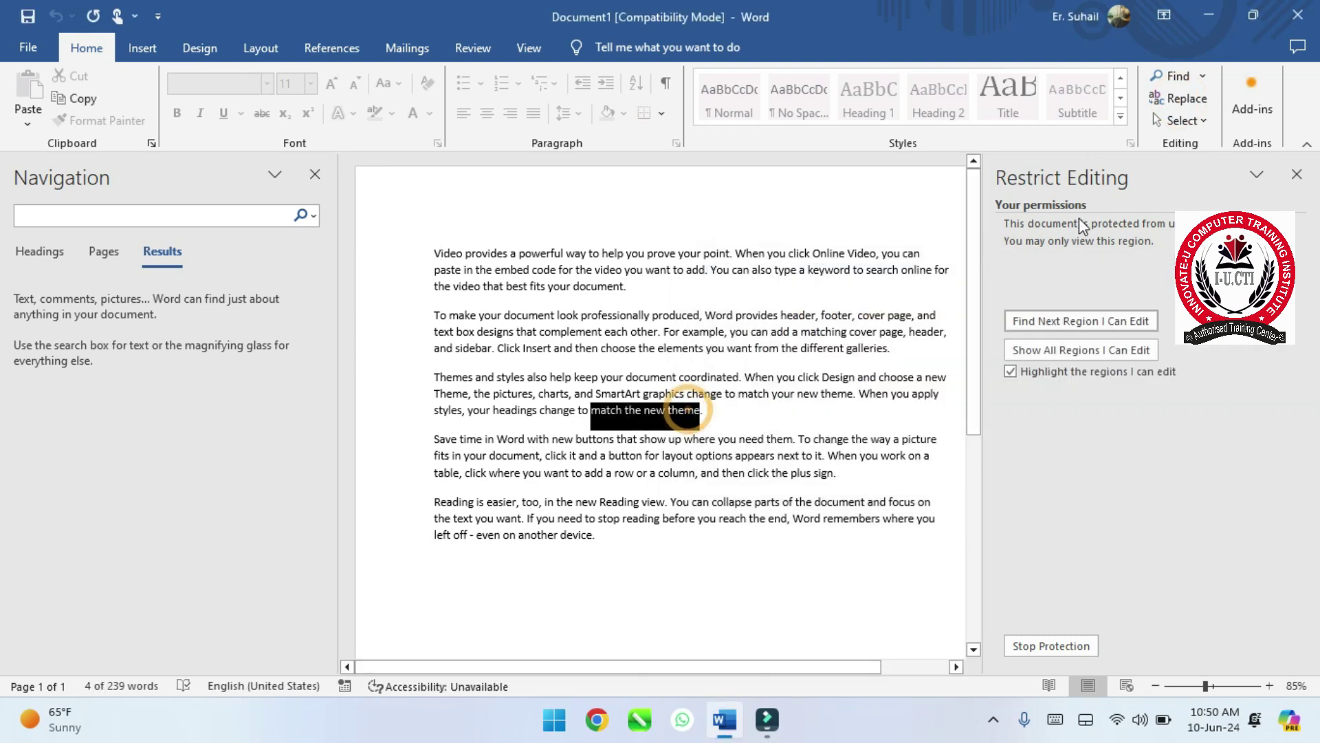
pyautogui.click(1197, 102)
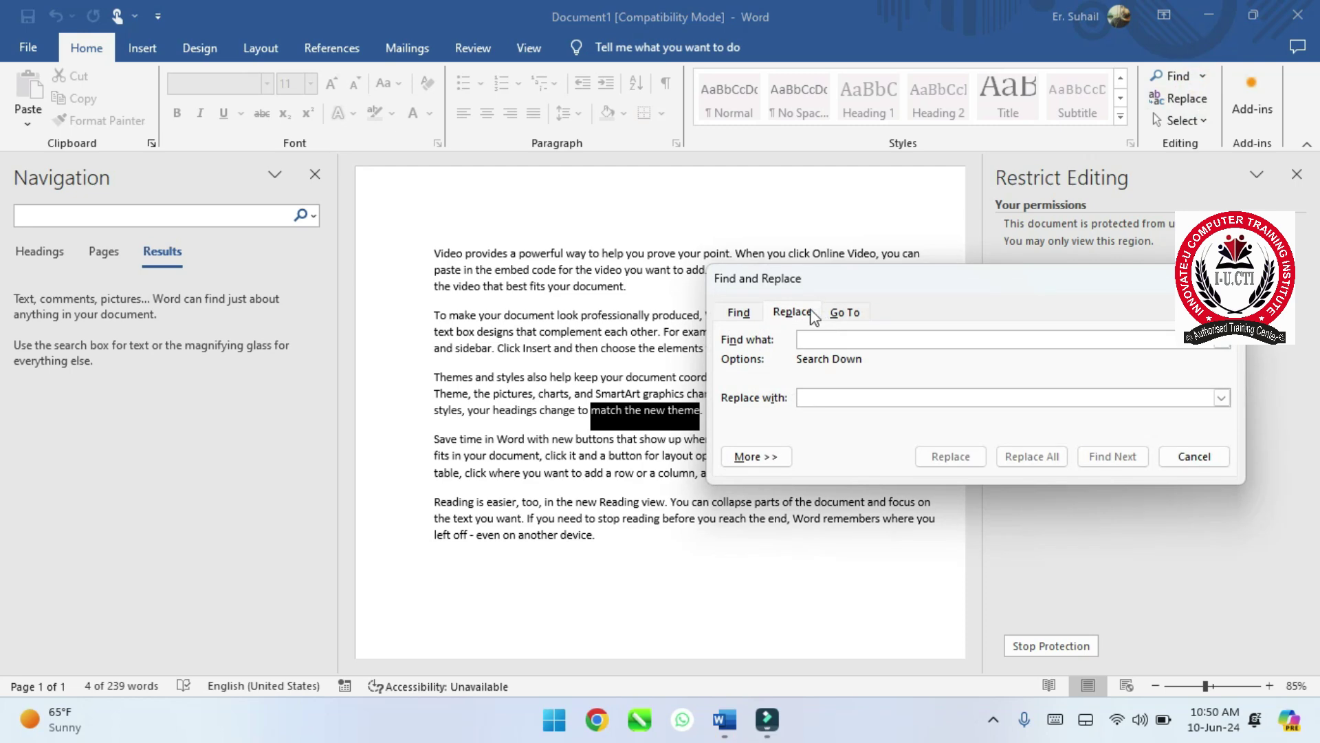
pyautogui.click(754, 317)
pyautogui.click(787, 315)
pyautogui.click(1203, 462)
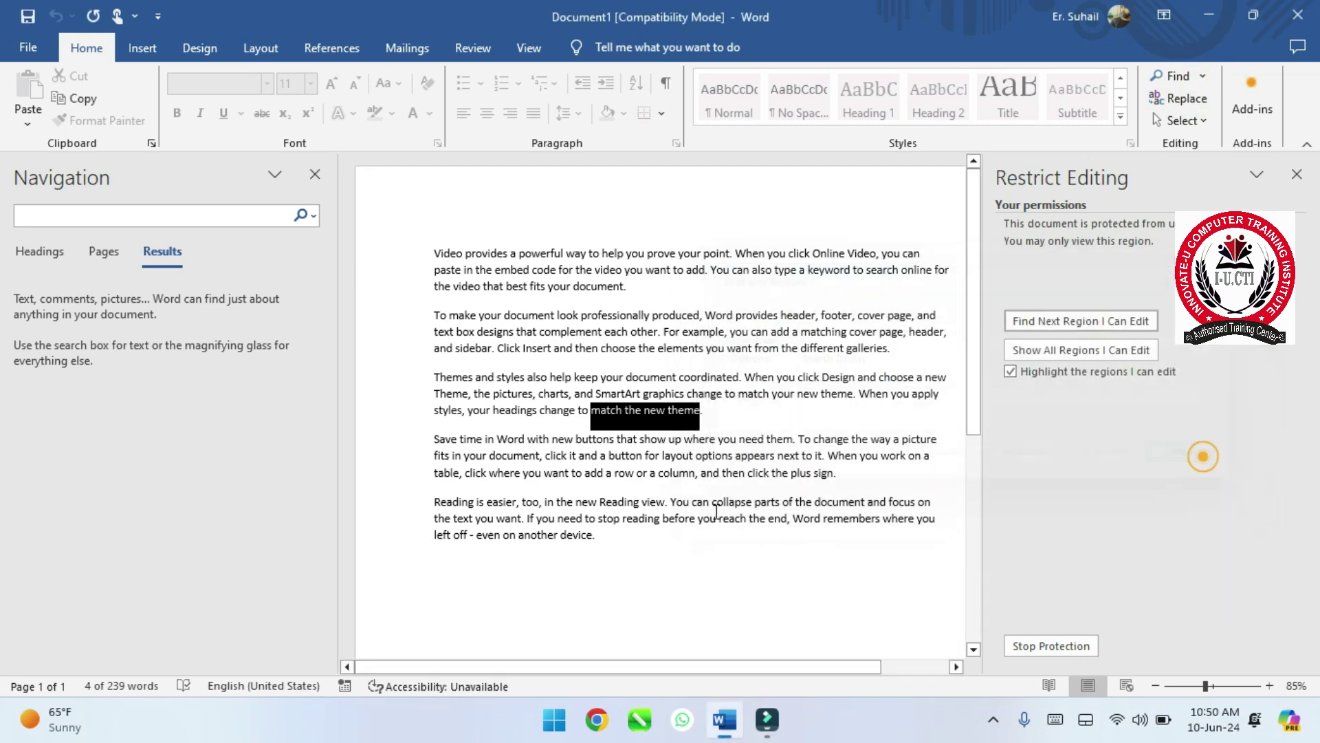
pyautogui.click(645, 533)
pyautogui.click(316, 174)
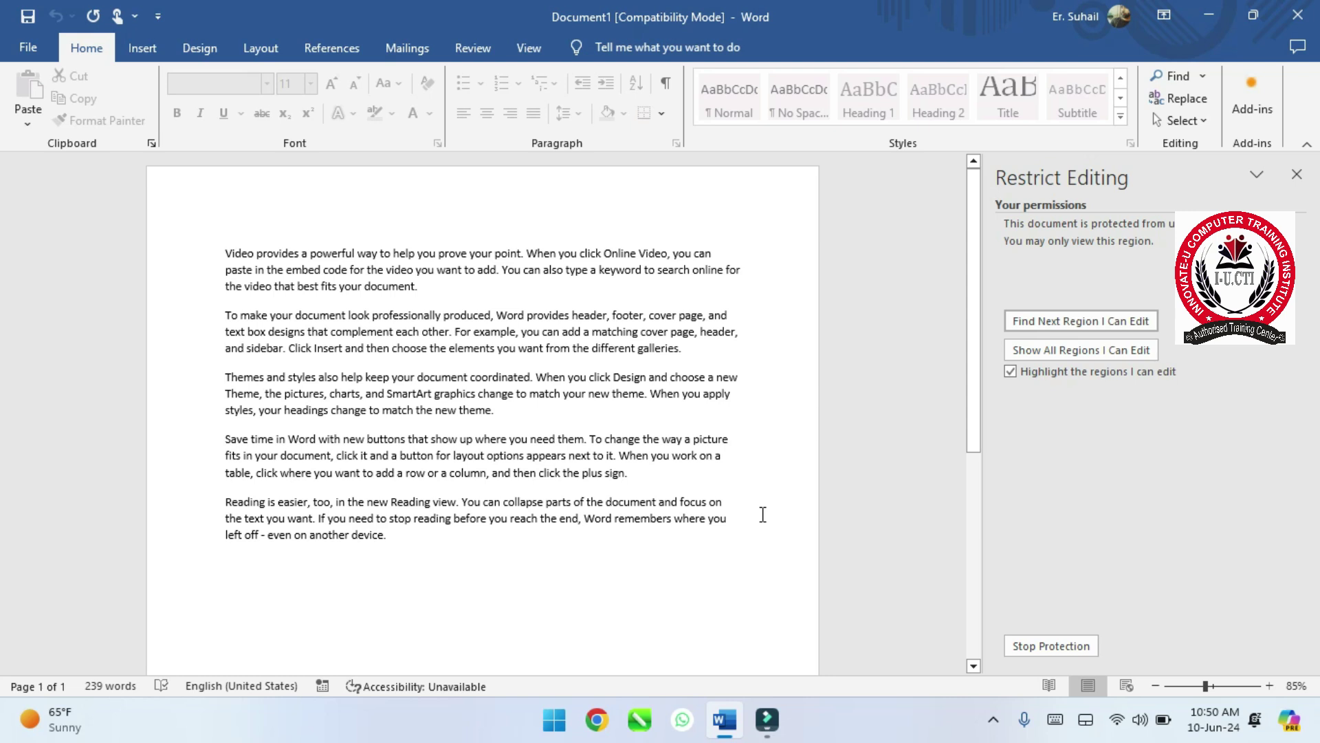
# - Stop protection by entering the password, then close the Restrict Editing pane
pyautogui.click(1065, 648)
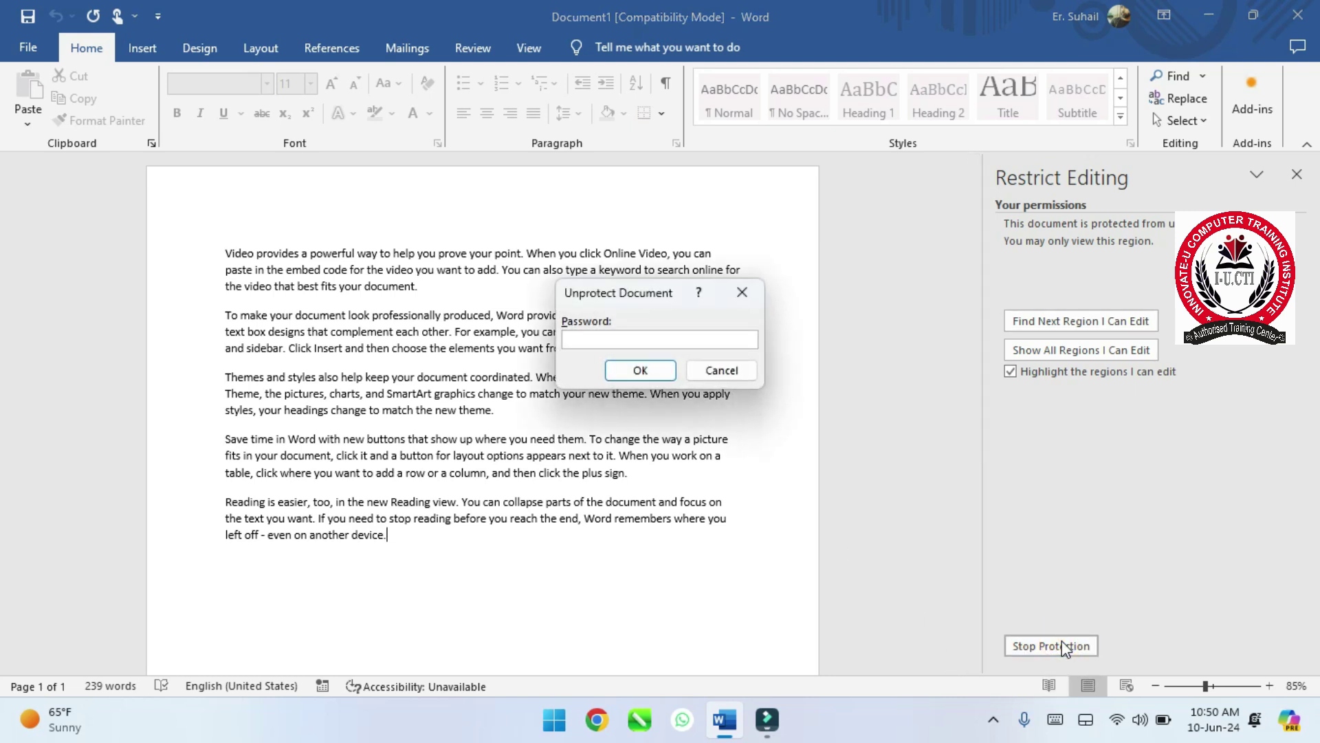
pyautogui.write('123')
pyautogui.click(654, 371)
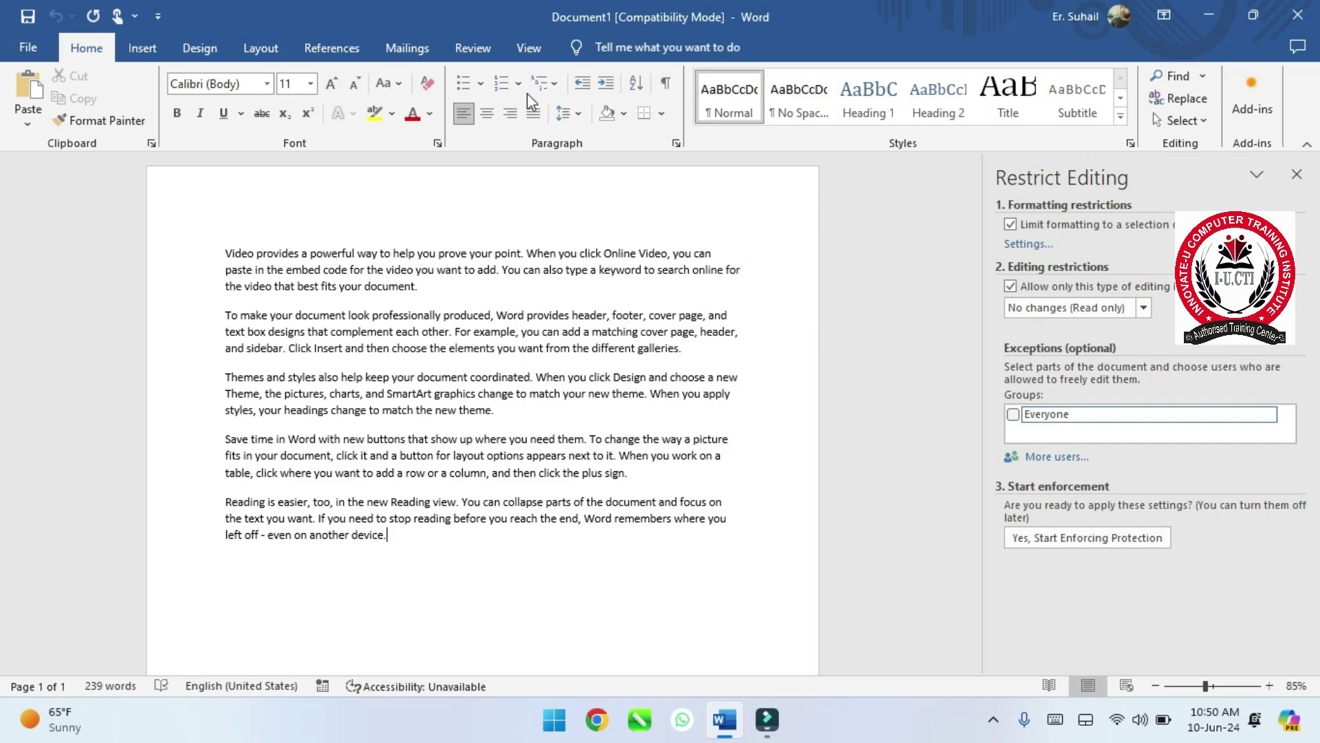
pyautogui.click(1297, 174)
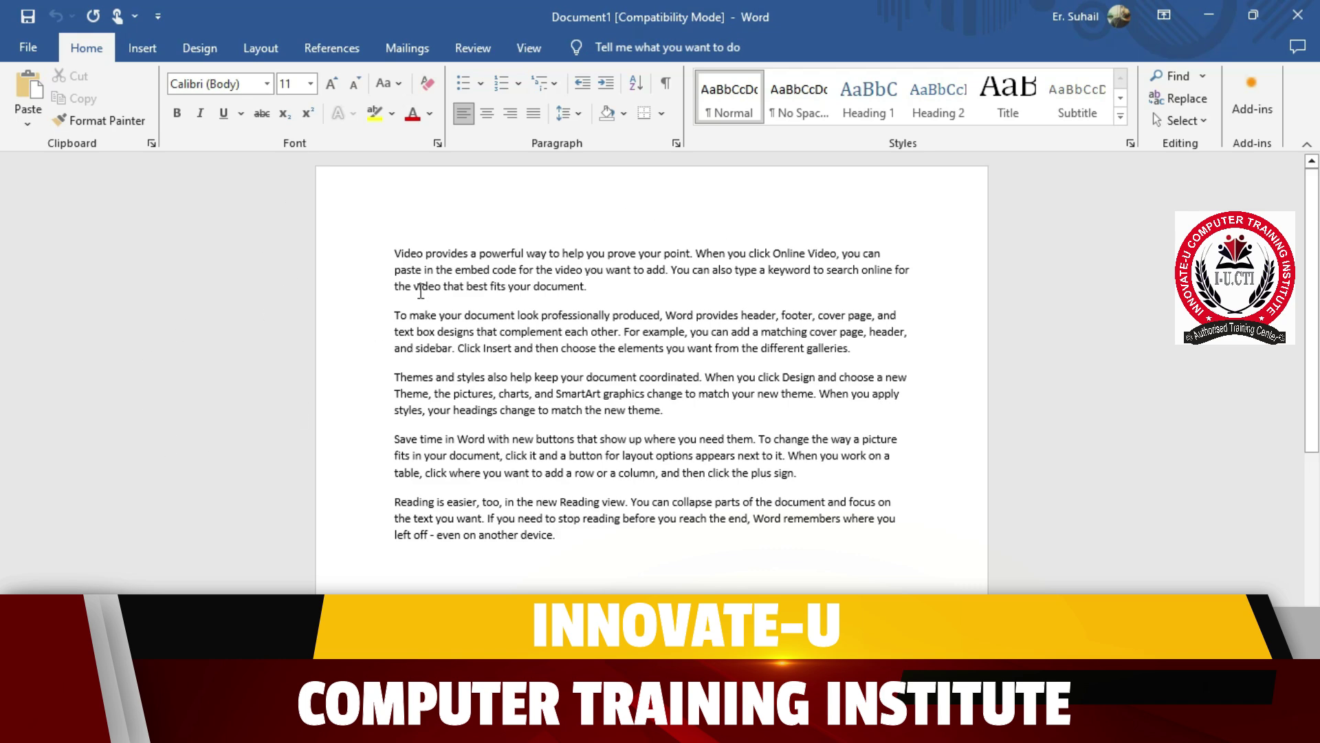
# - Open FILE 1 from Recent and show its File > Info page with protection options
pyautogui.click(26, 48)
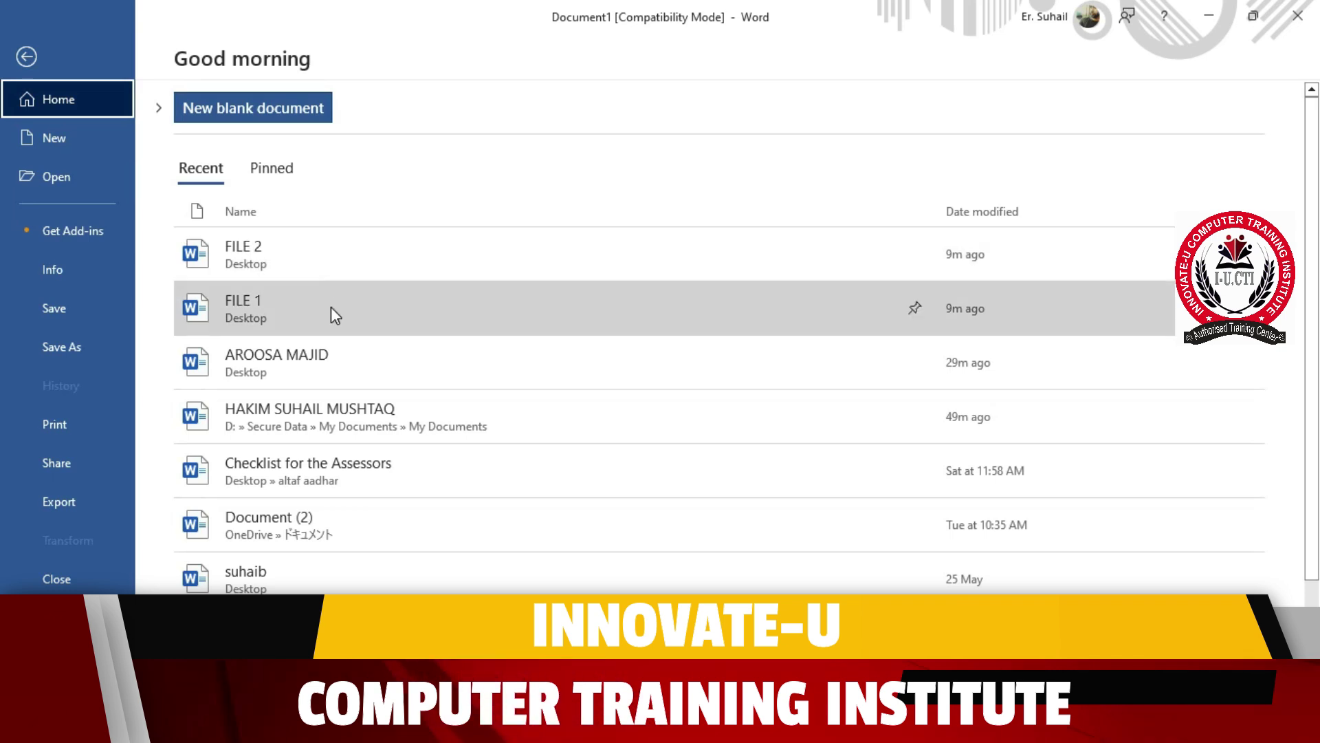
pyautogui.click(331, 307)
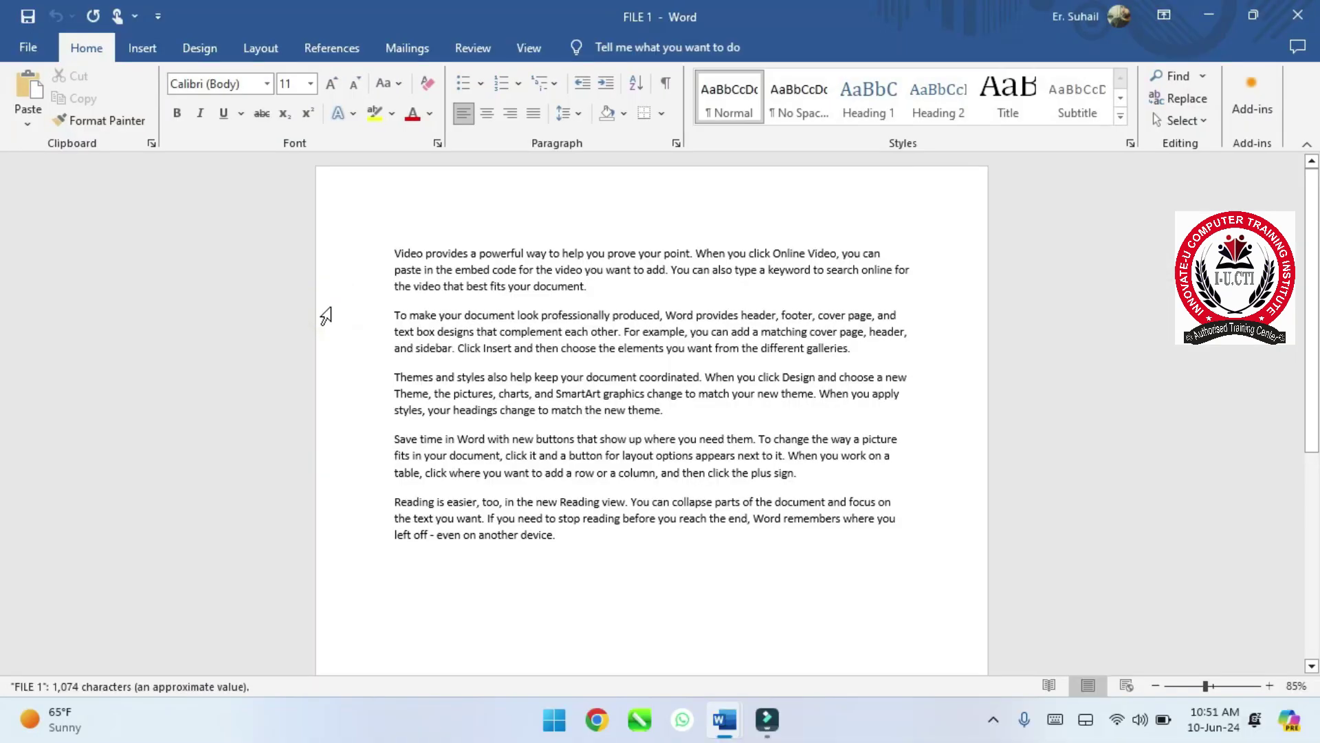
pyautogui.click(26, 49)
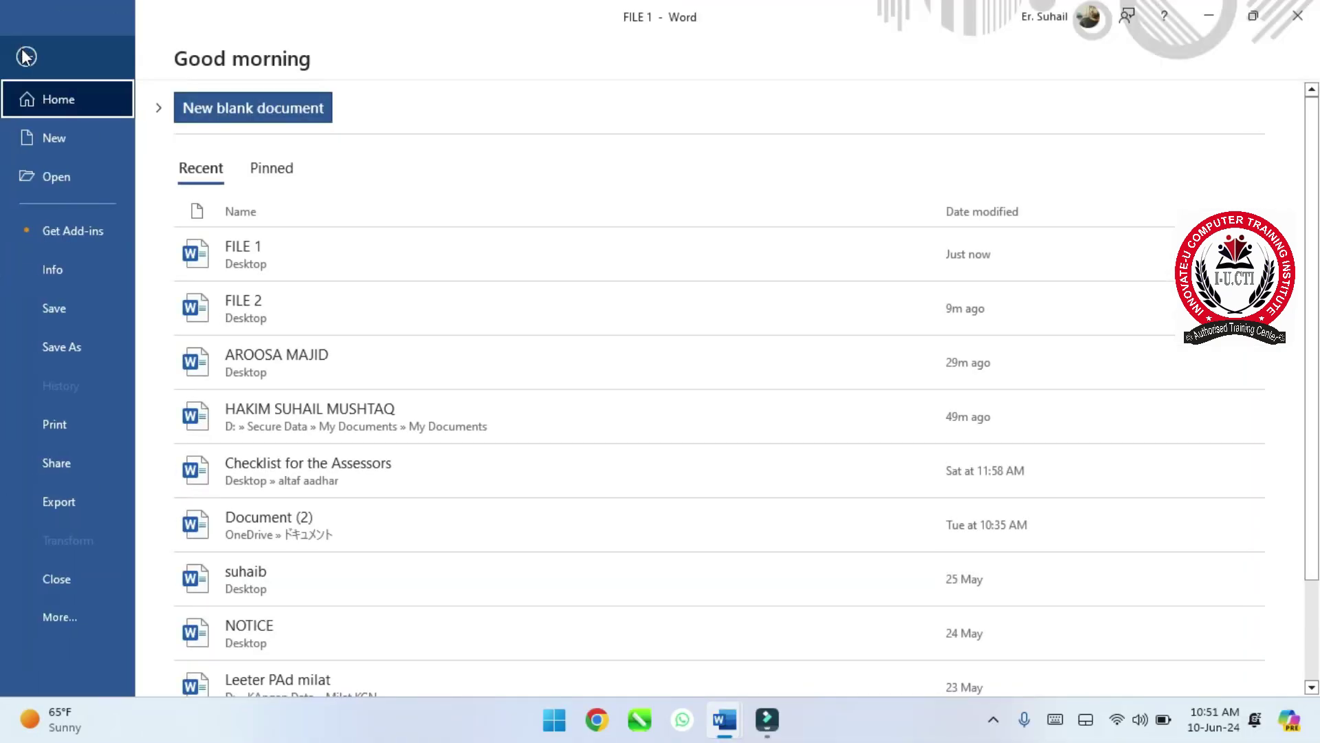
pyautogui.click(85, 271)
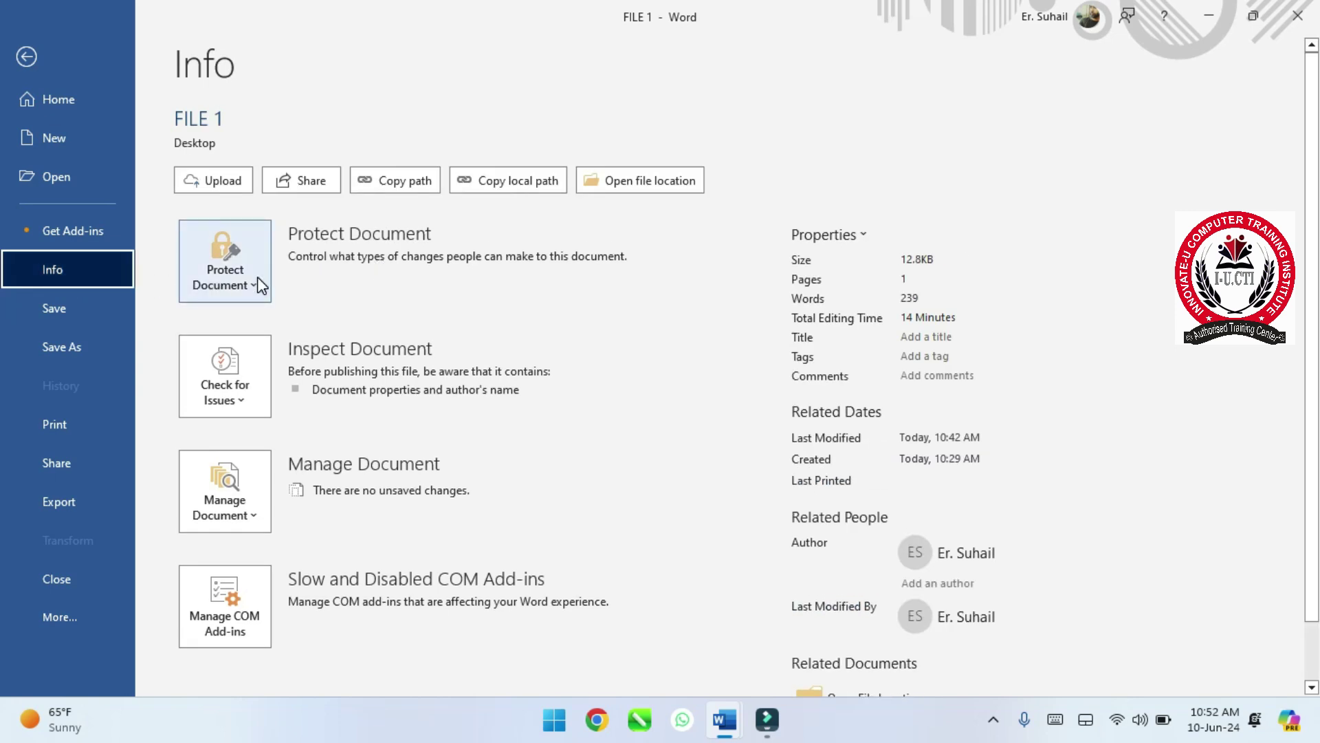
pyautogui.click(25, 58)
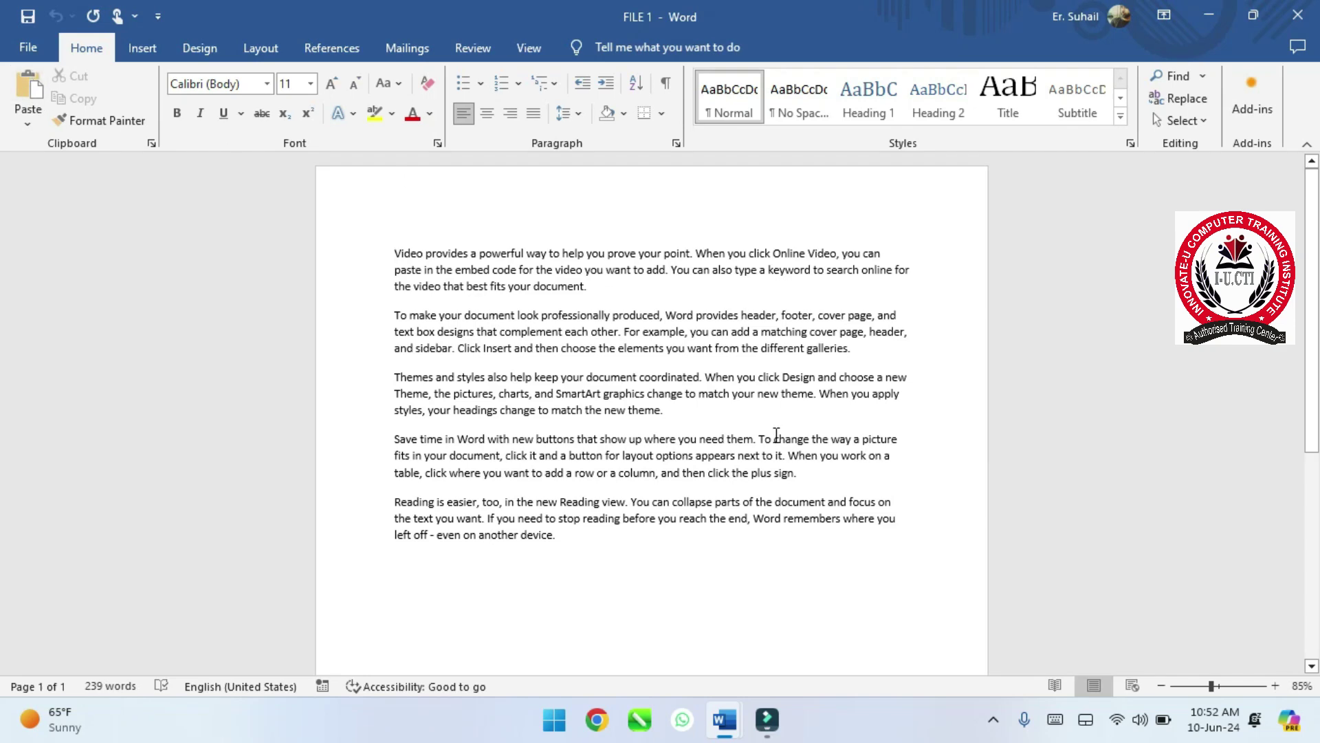
pyautogui.click(27, 47)
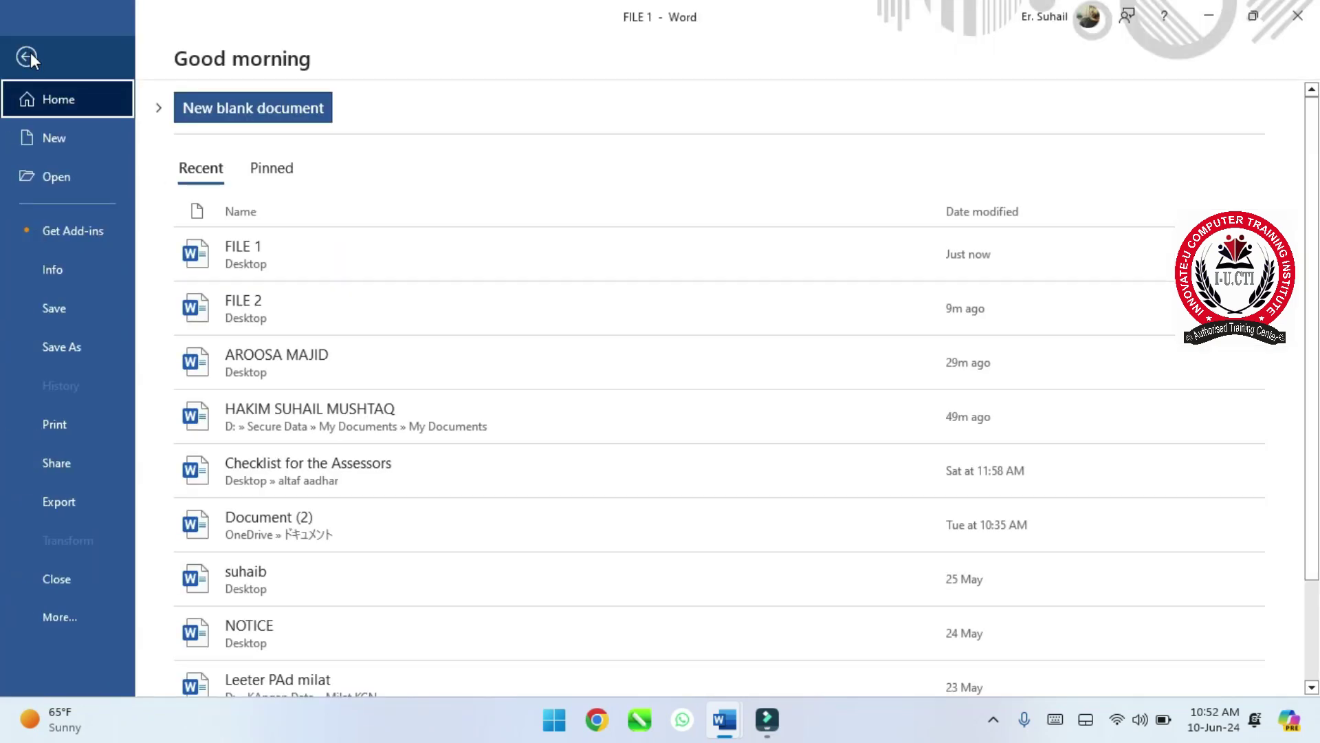
pyautogui.click(63, 277)
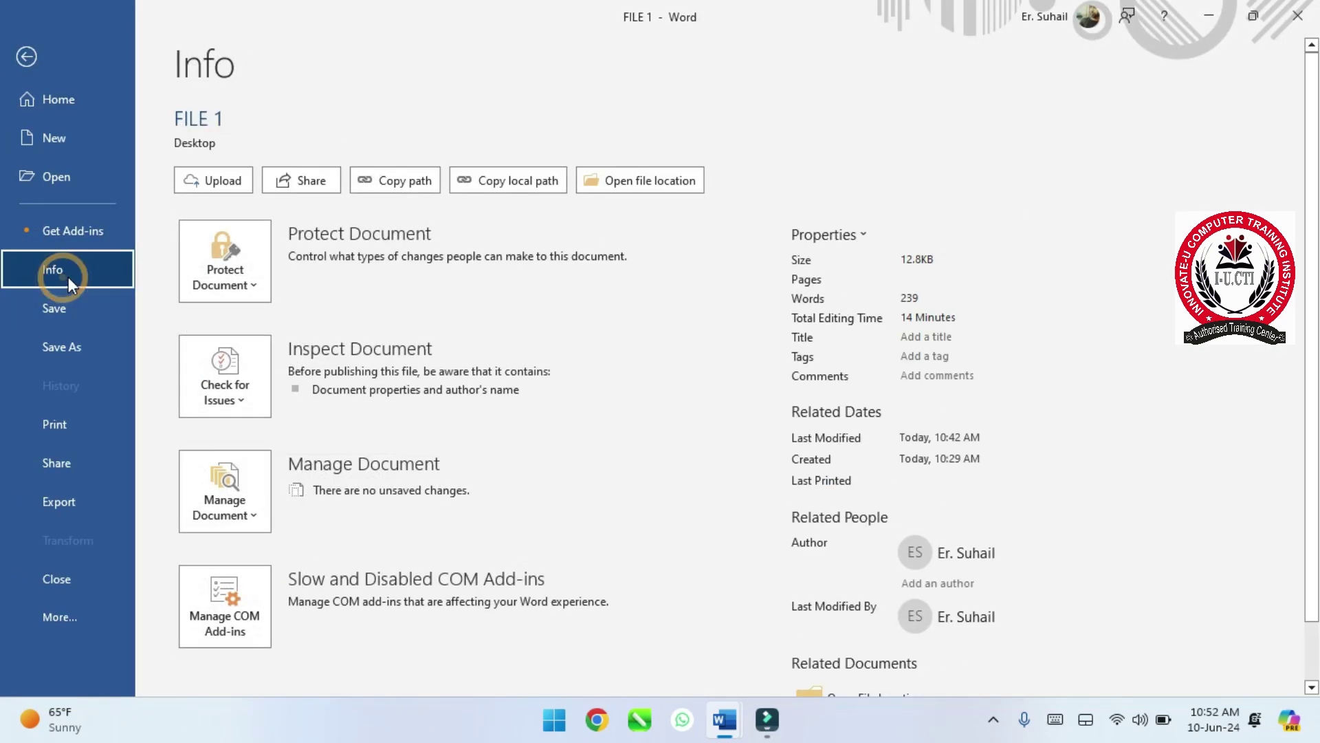
# - Encrypt FILE 1 with a password, entered and confirmed, then save it
pyautogui.click(235, 290)
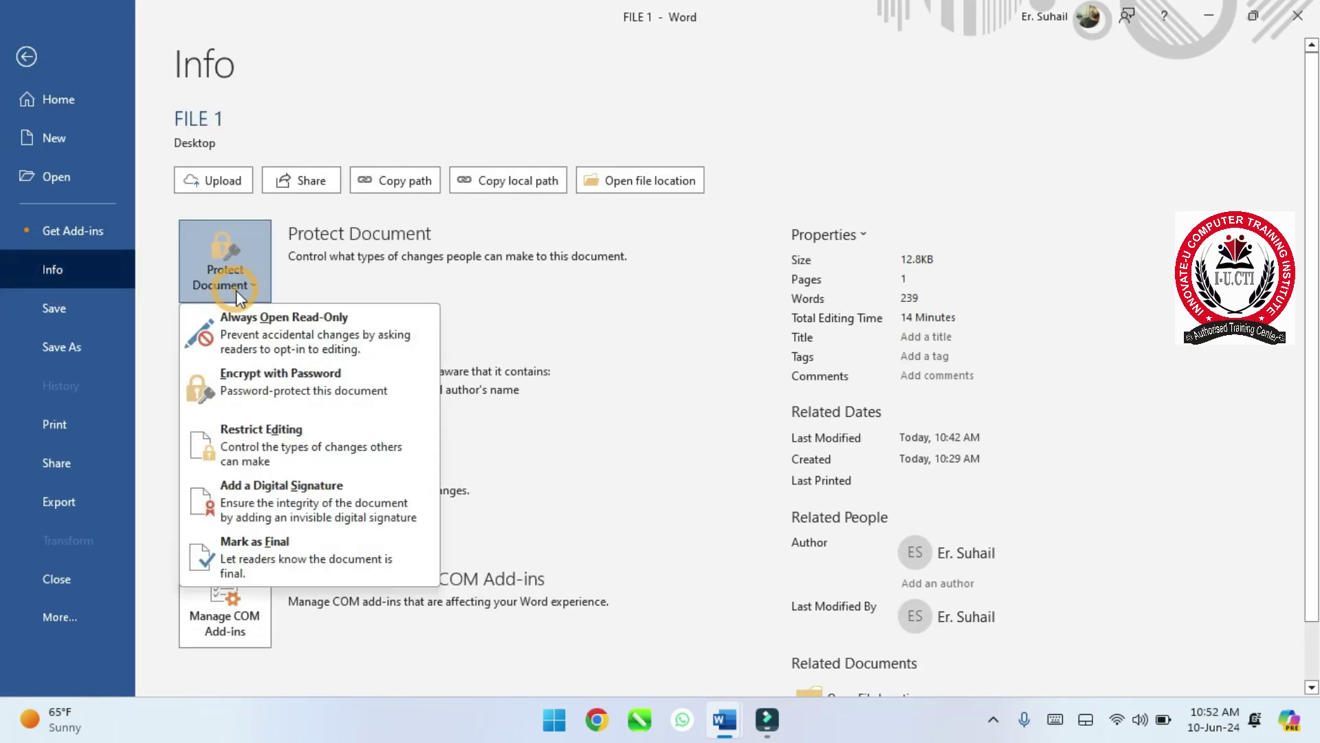
pyautogui.click(282, 397)
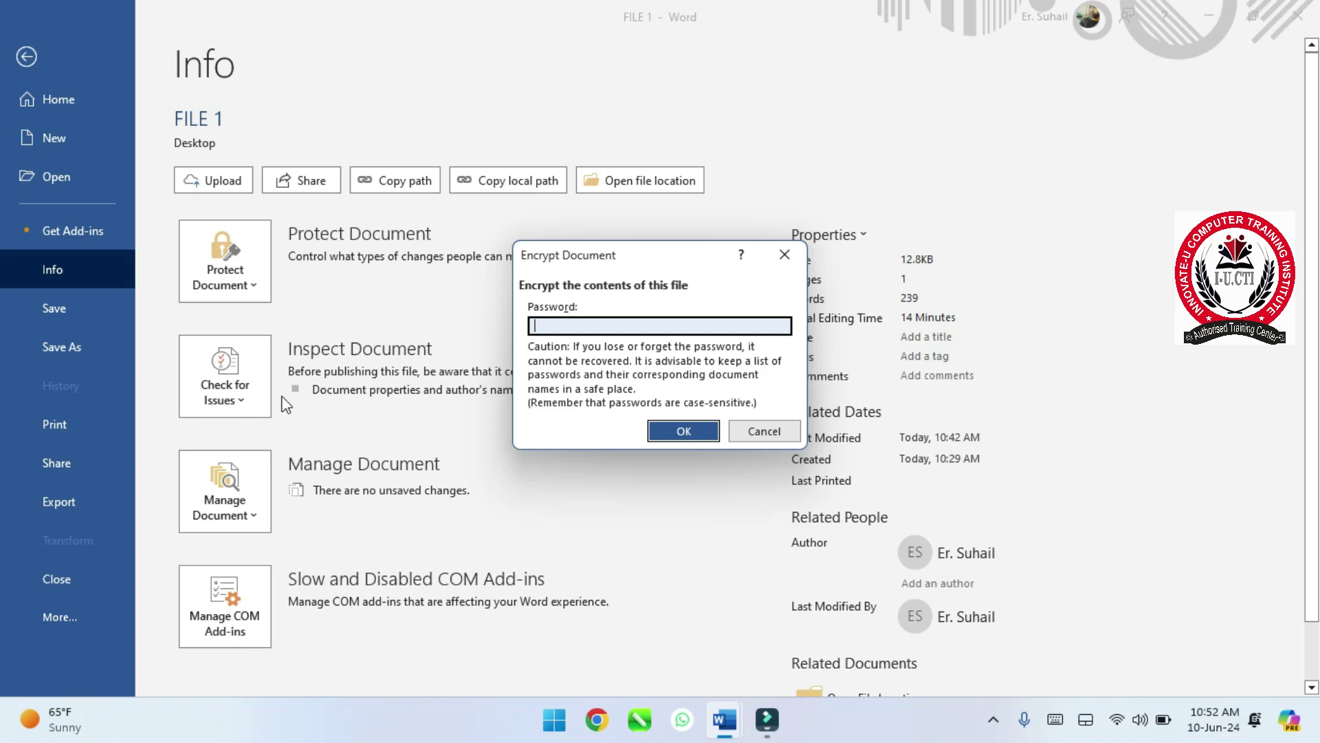
pyautogui.write('123')
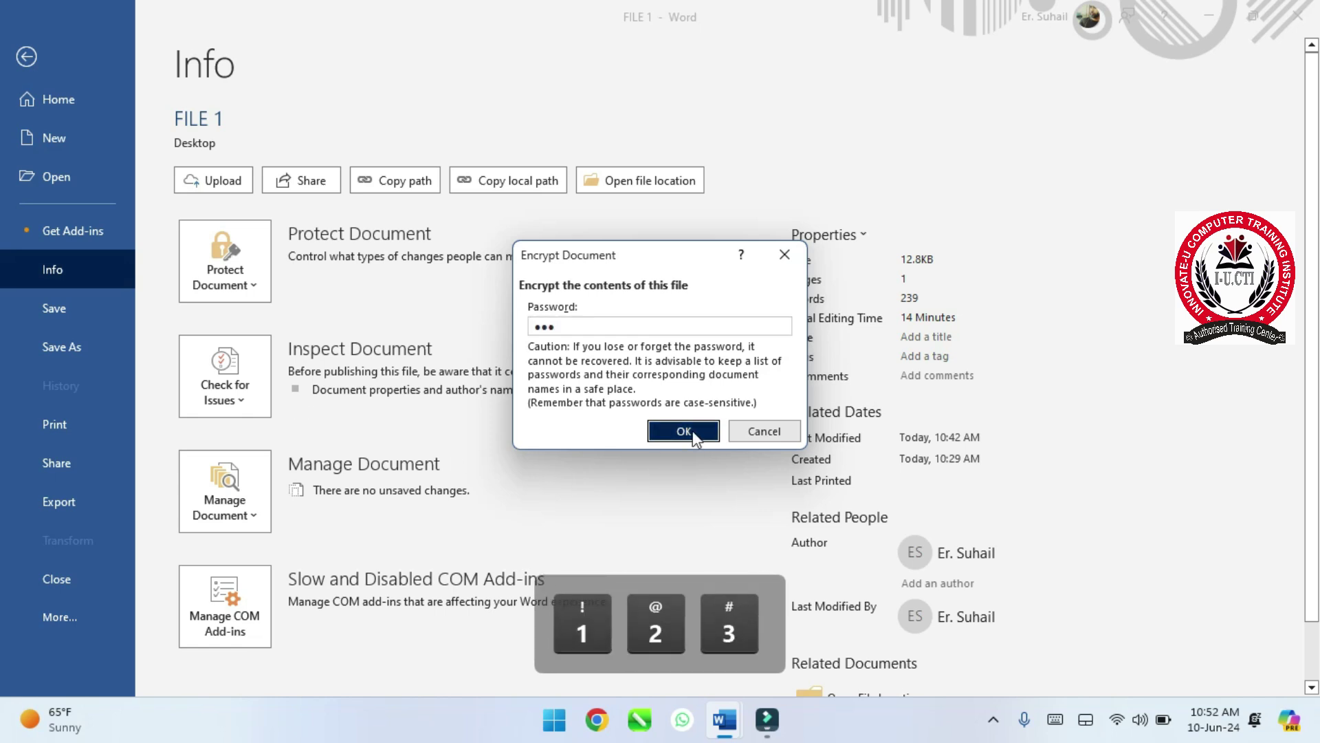
pyautogui.click(692, 430)
pyautogui.write('123')
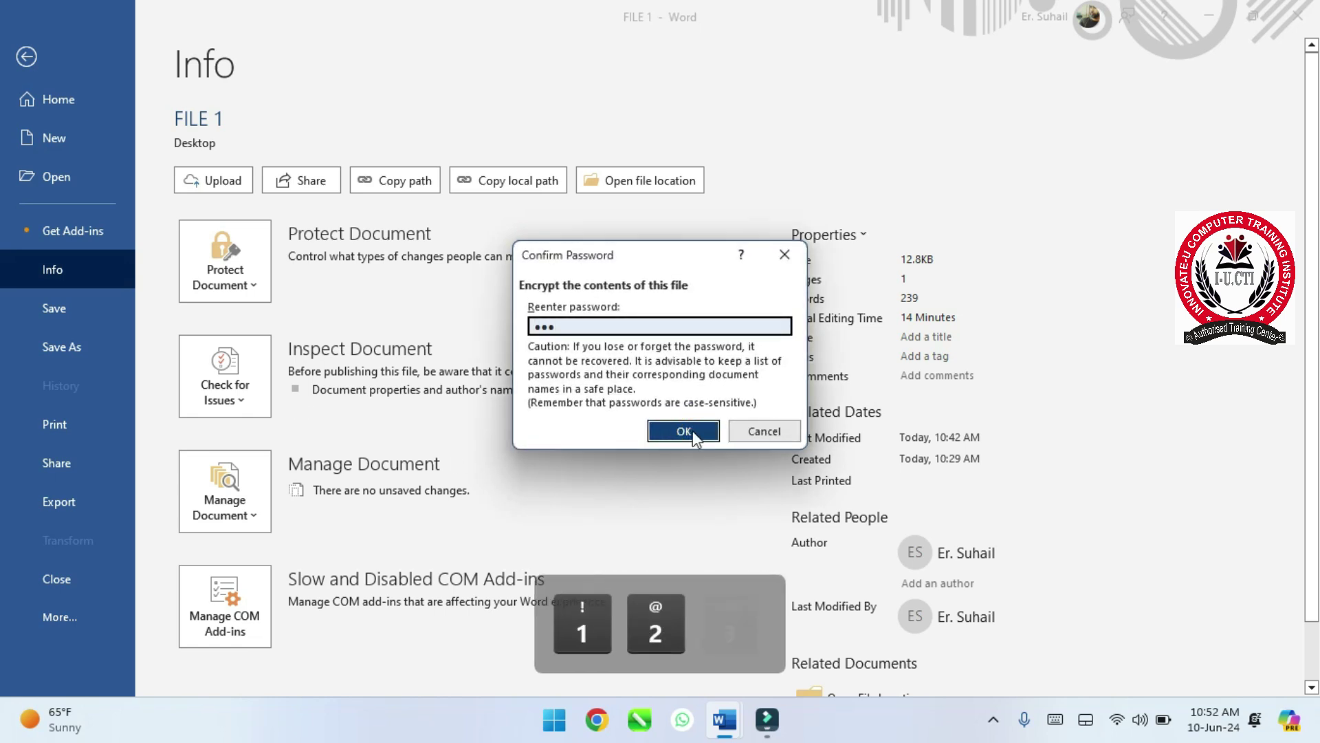
pyautogui.click(683, 430)
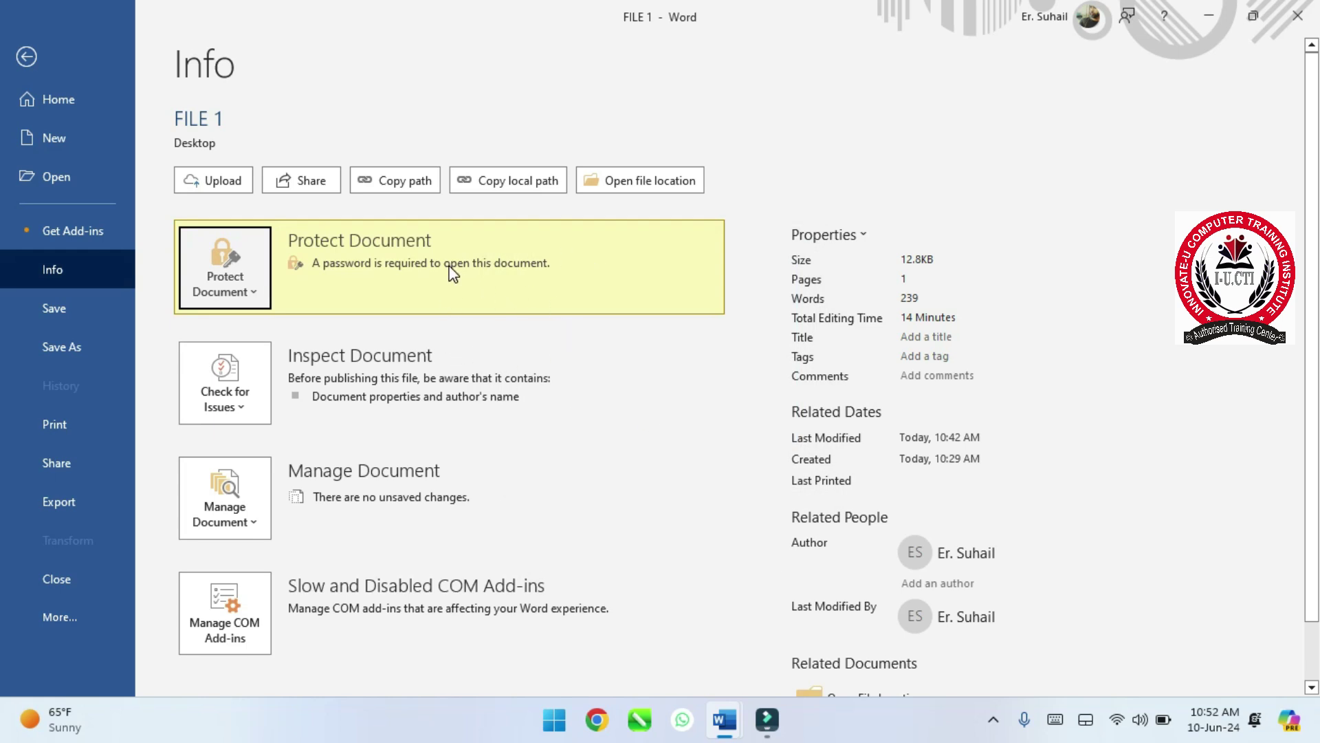
pyautogui.click(56, 317)
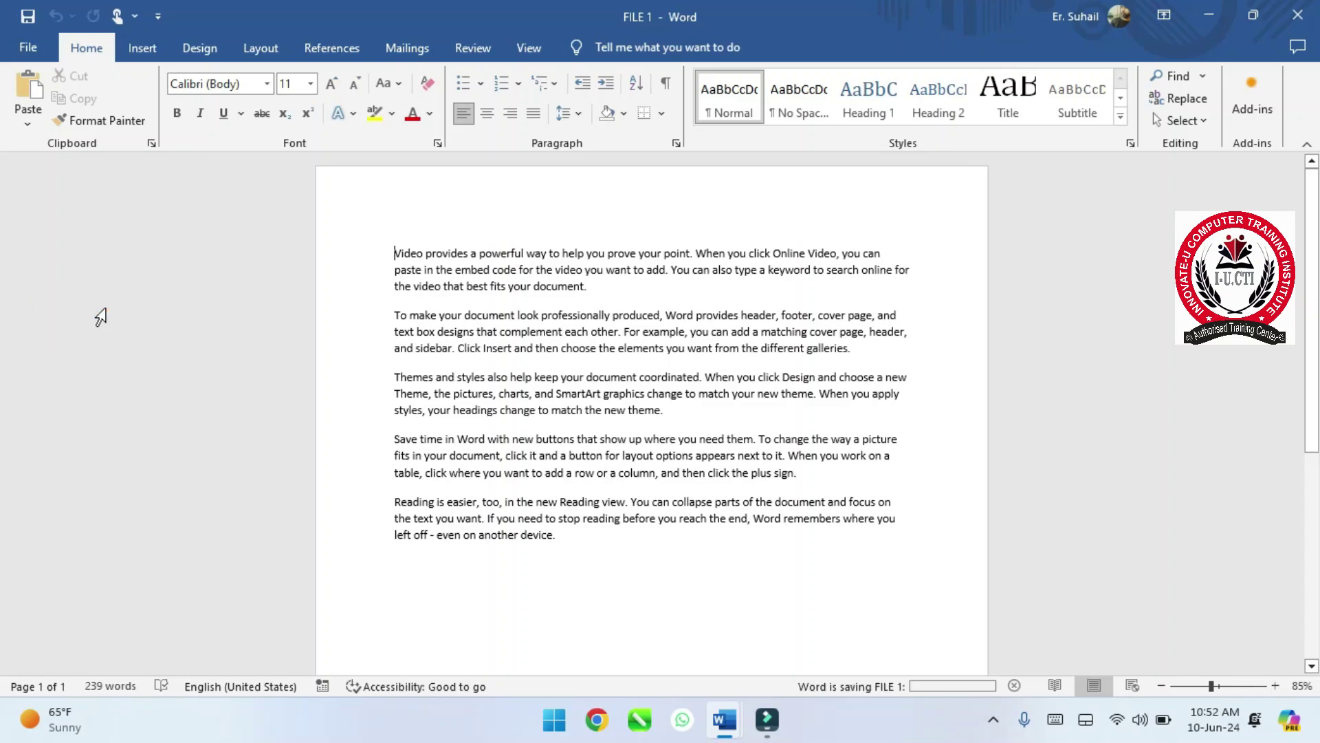
# - Close FILE 1, discard Document1 unsaved, and relaunch Word from the taskbar
pyautogui.click(1297, 13)
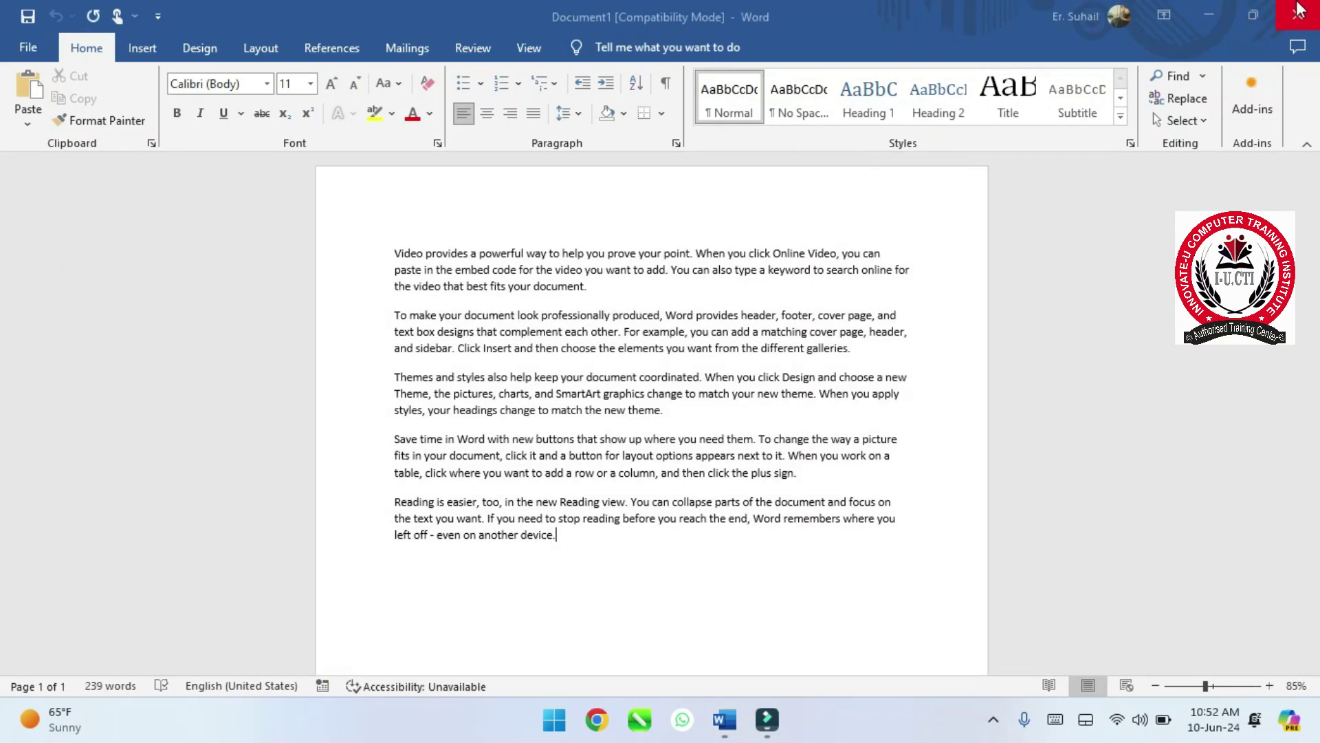
pyautogui.click(1299, 10)
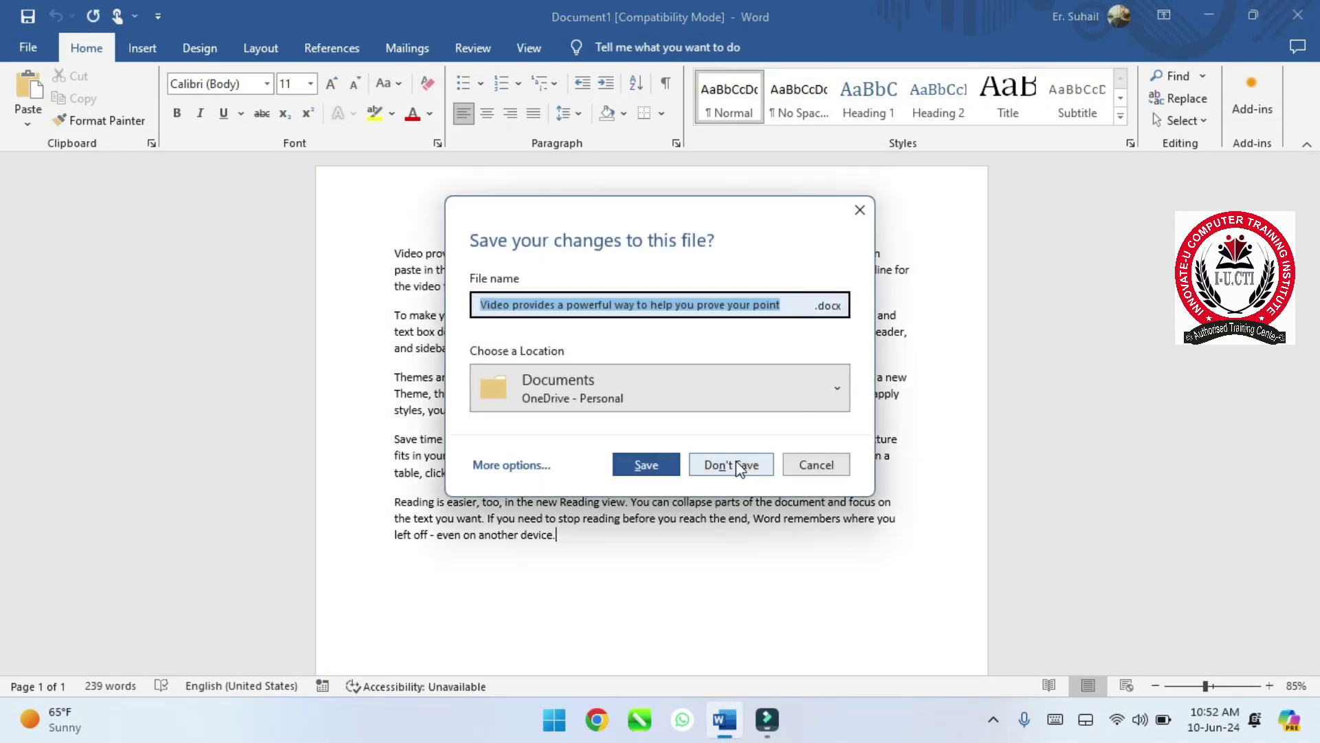
pyautogui.click(733, 462)
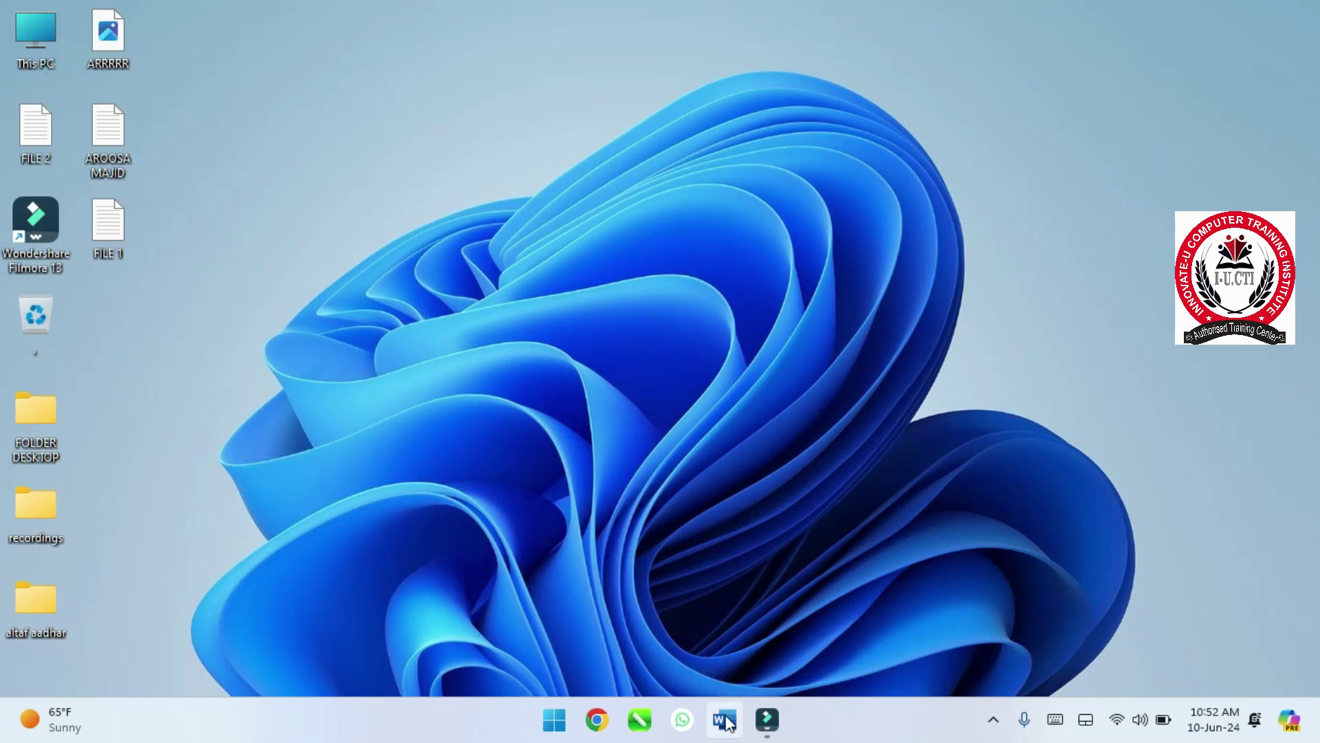
pyautogui.click(726, 720)
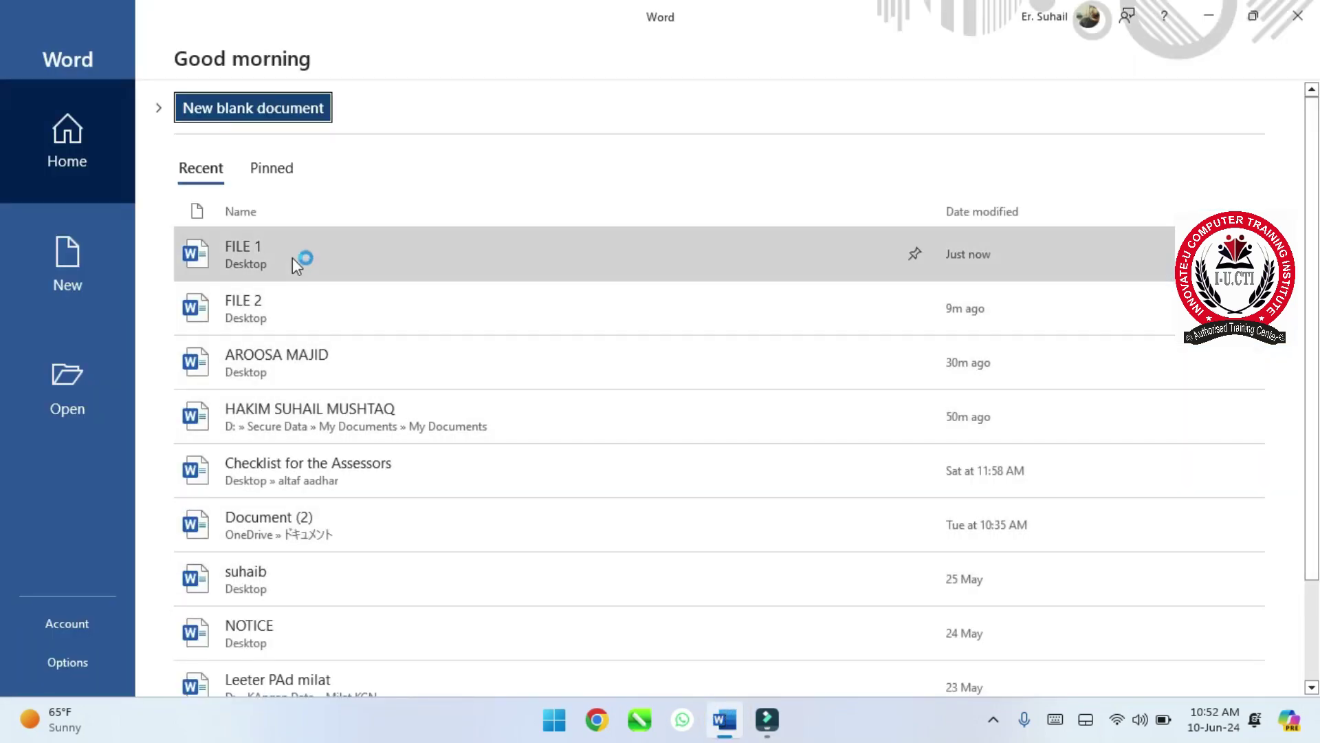
# - Open FILE 1 from Recent and submit an incorrect password
pyautogui.click(291, 257)
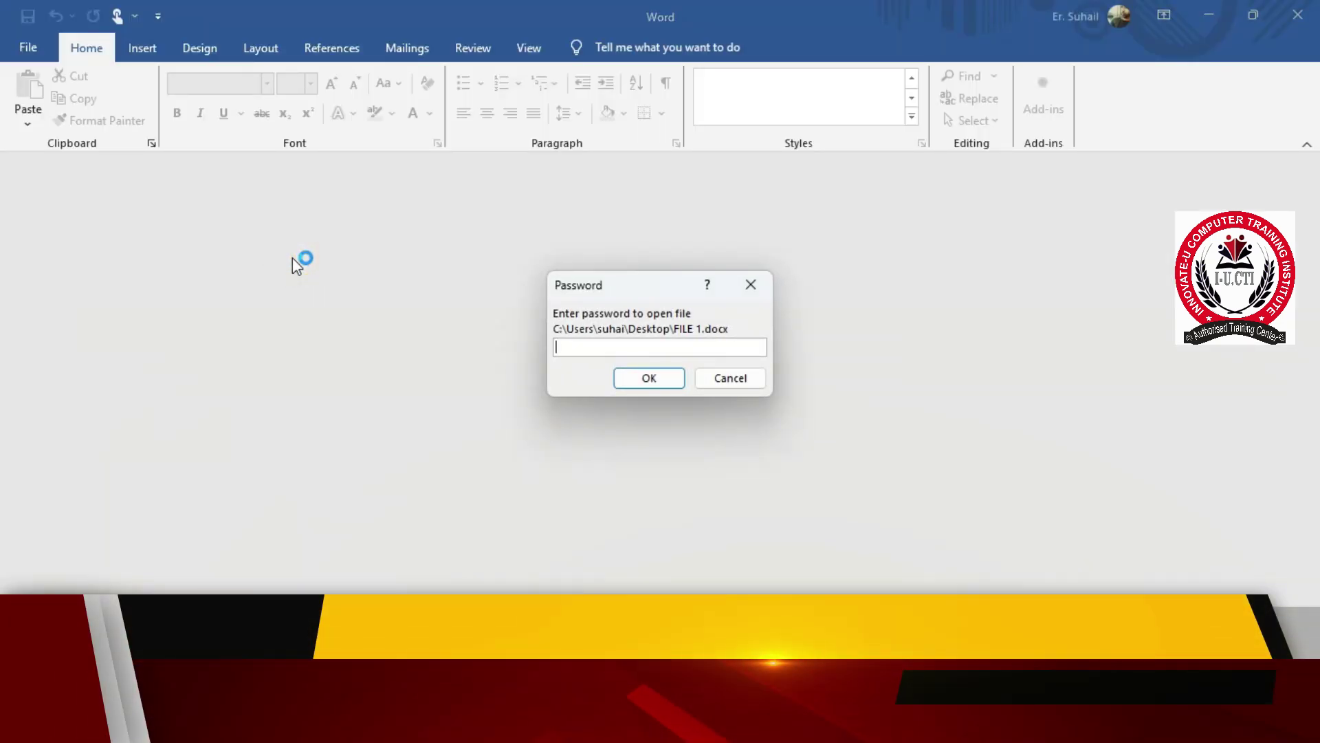
pyautogui.write('123456789')
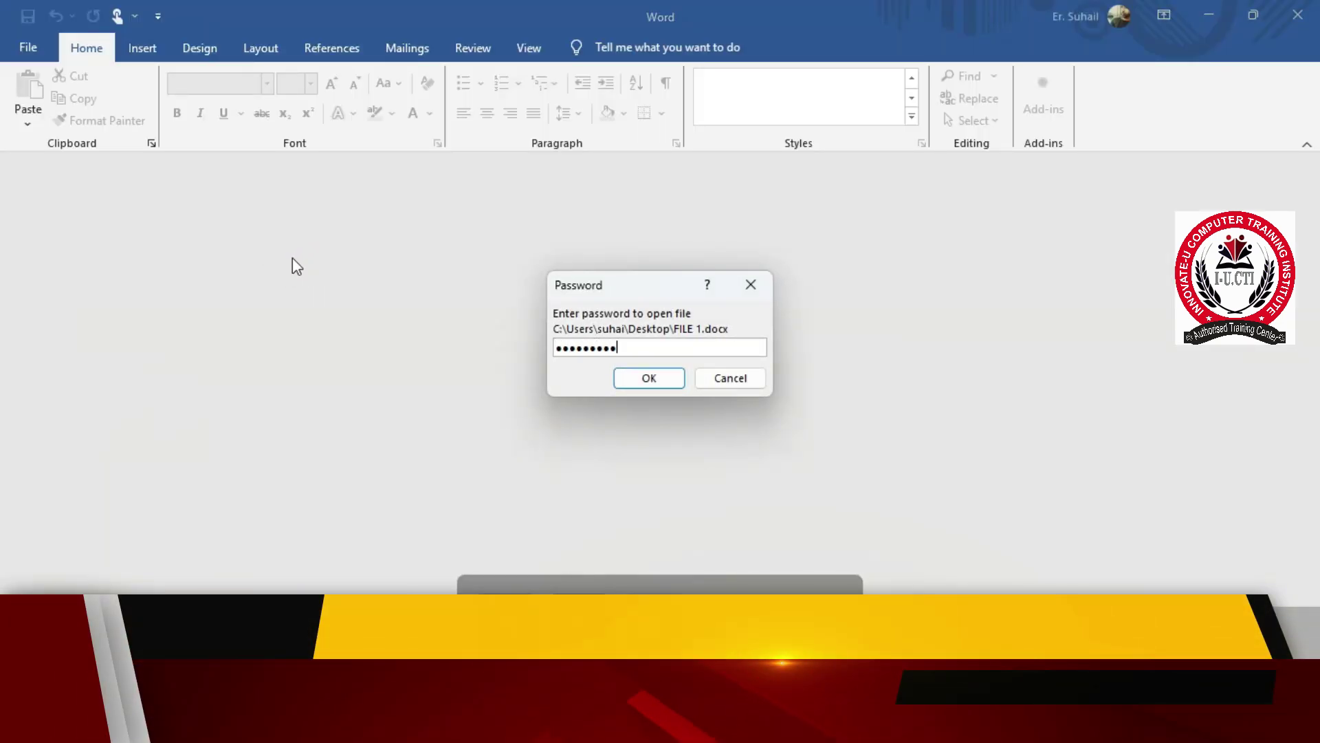
pyautogui.press('Return')
pyautogui.press('Return')
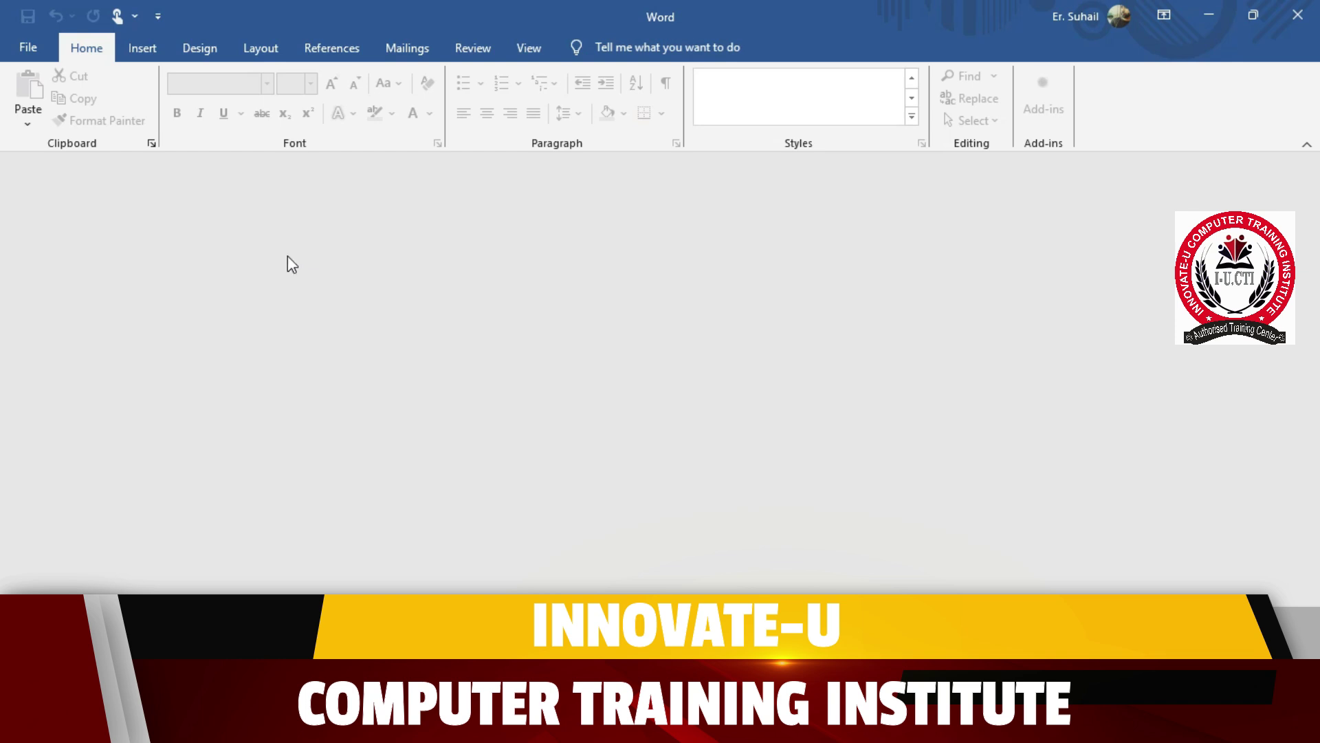
# - Reopen FILE 1 from Recent and enter the correct password to display its text
pyautogui.click(28, 47)
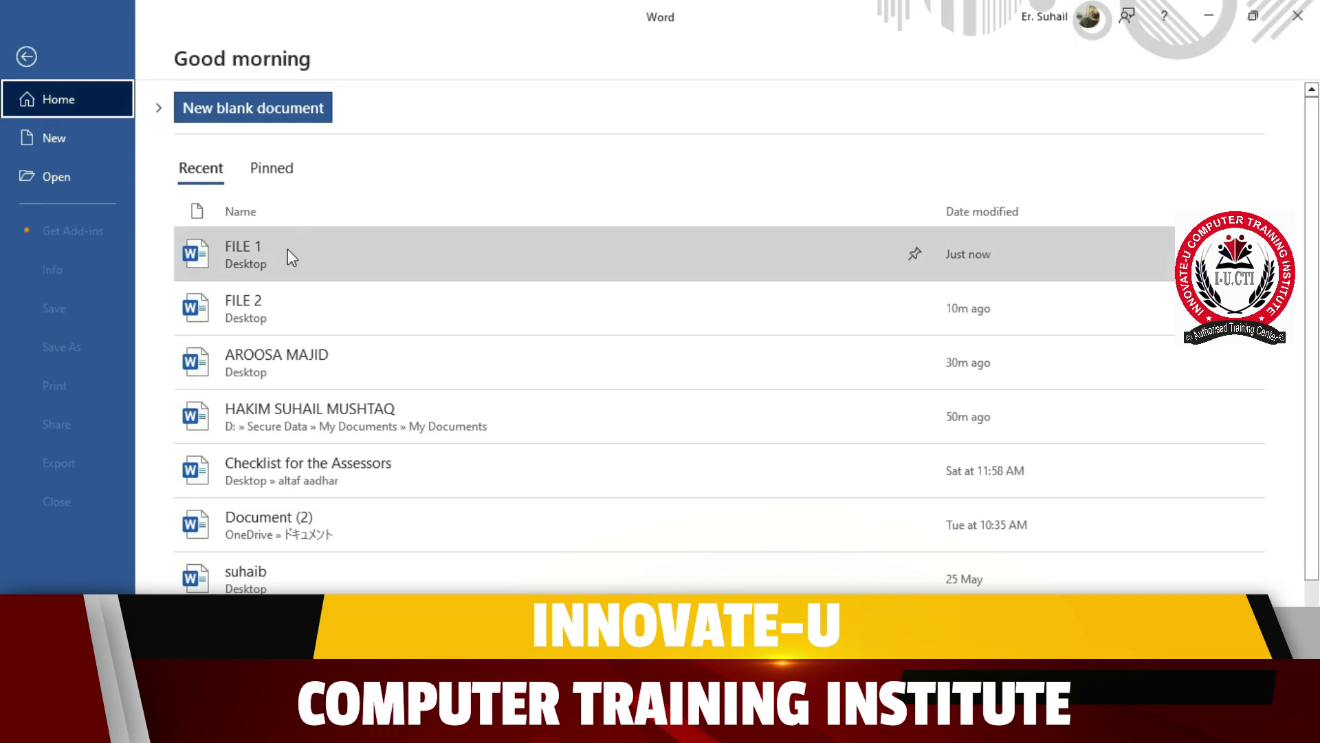
pyautogui.click(269, 260)
pyautogui.write('•••')
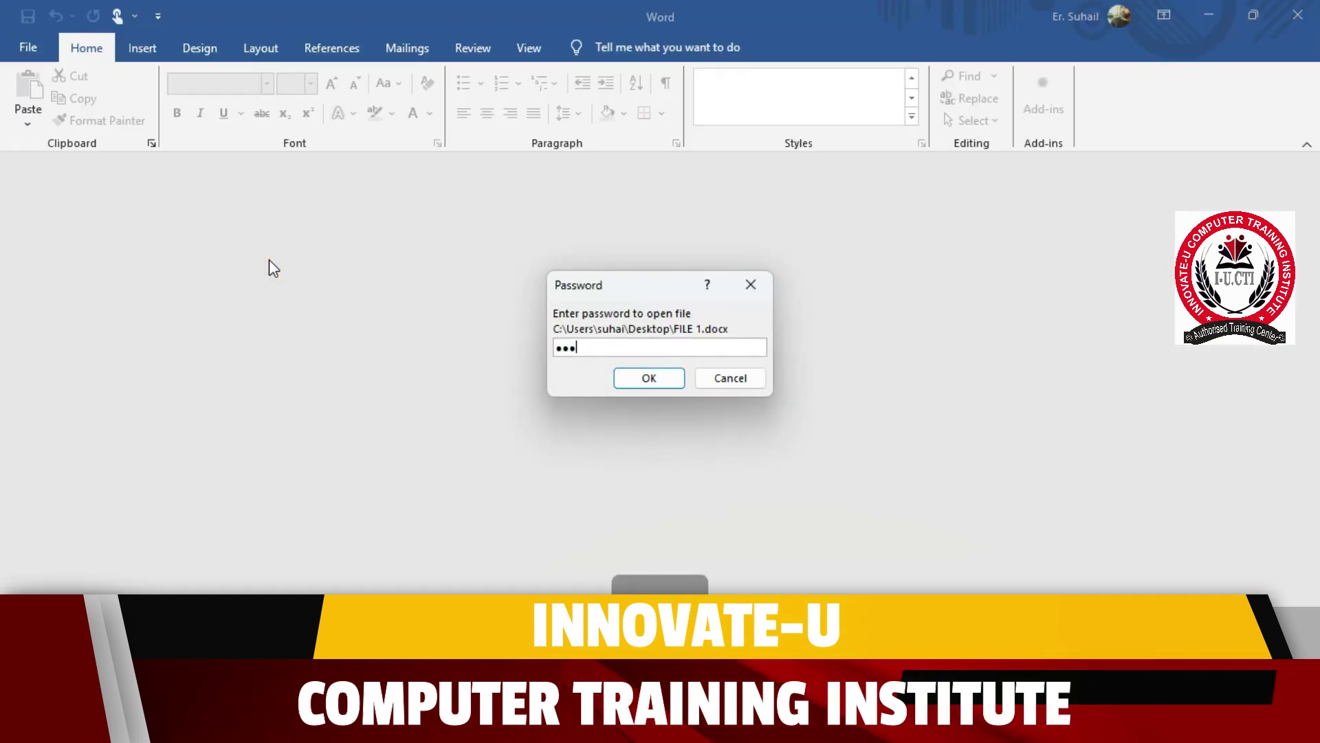
pyautogui.press('Return')
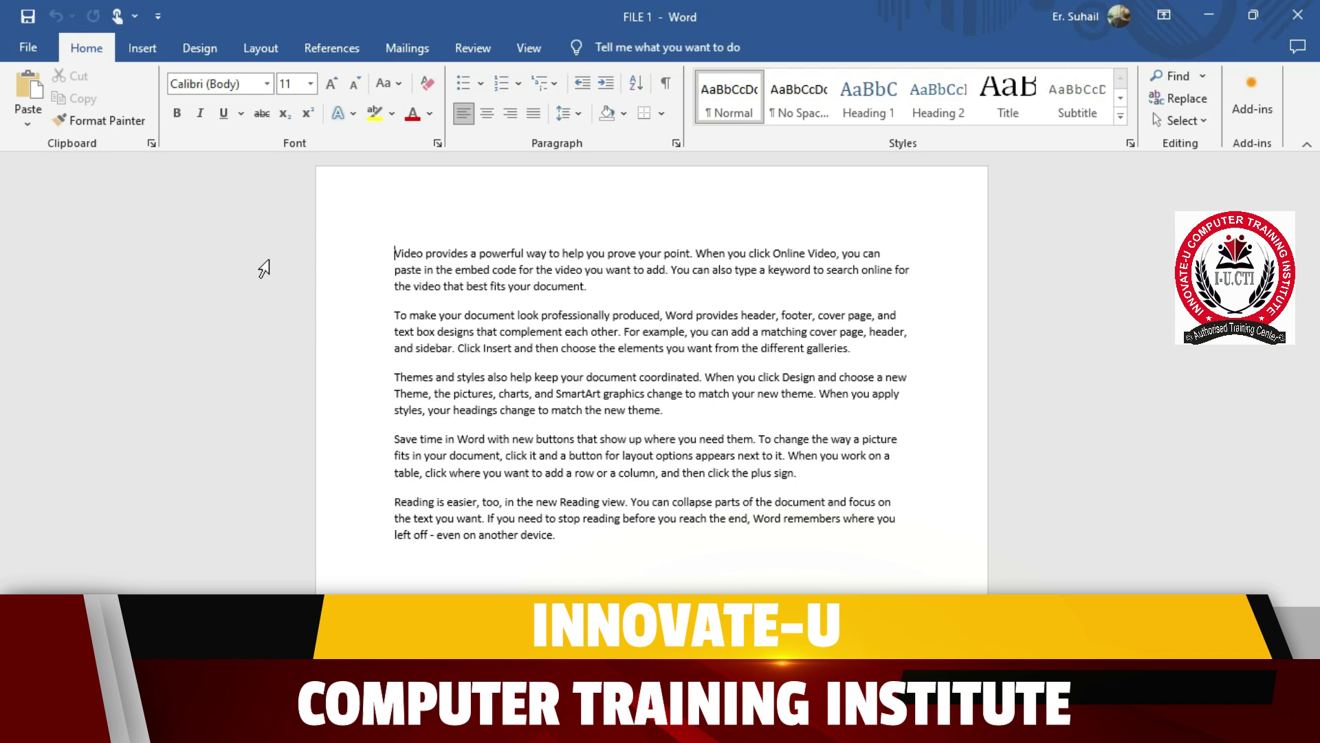
pyautogui.click(476, 51)
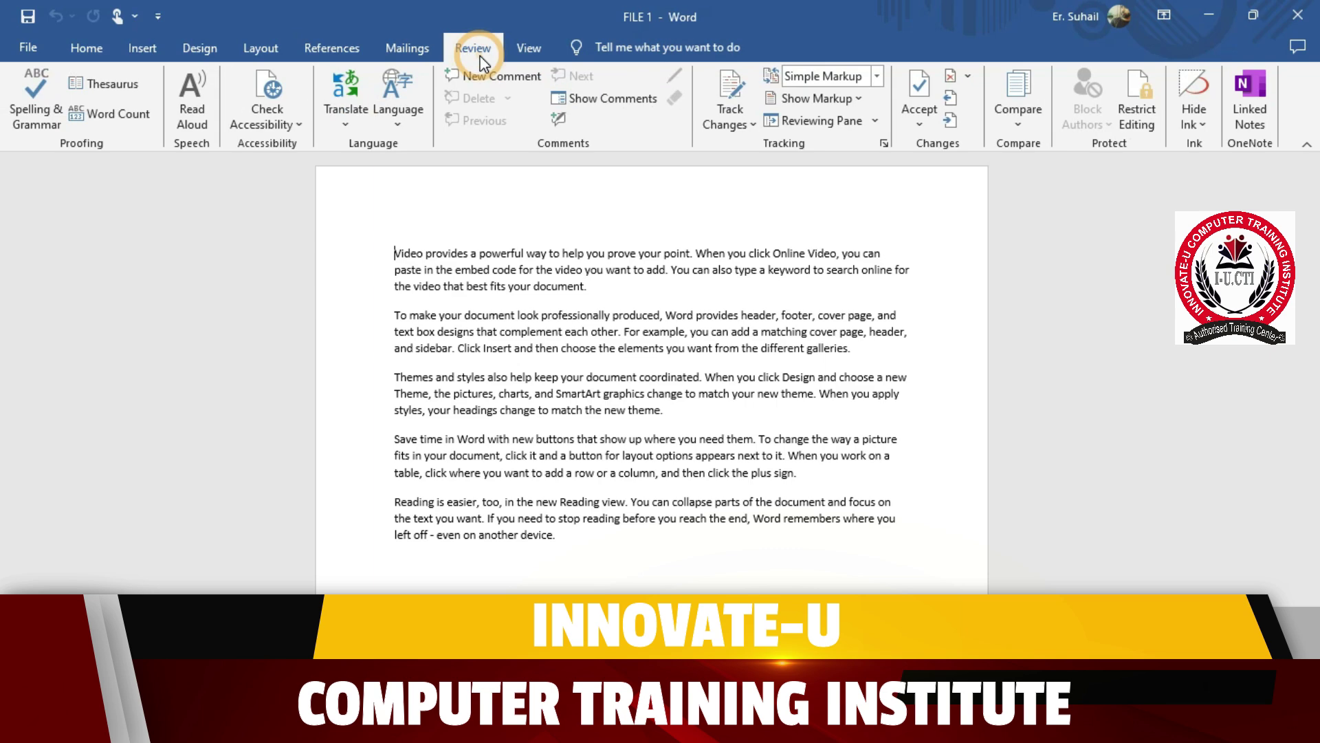
pyautogui.click(523, 49)
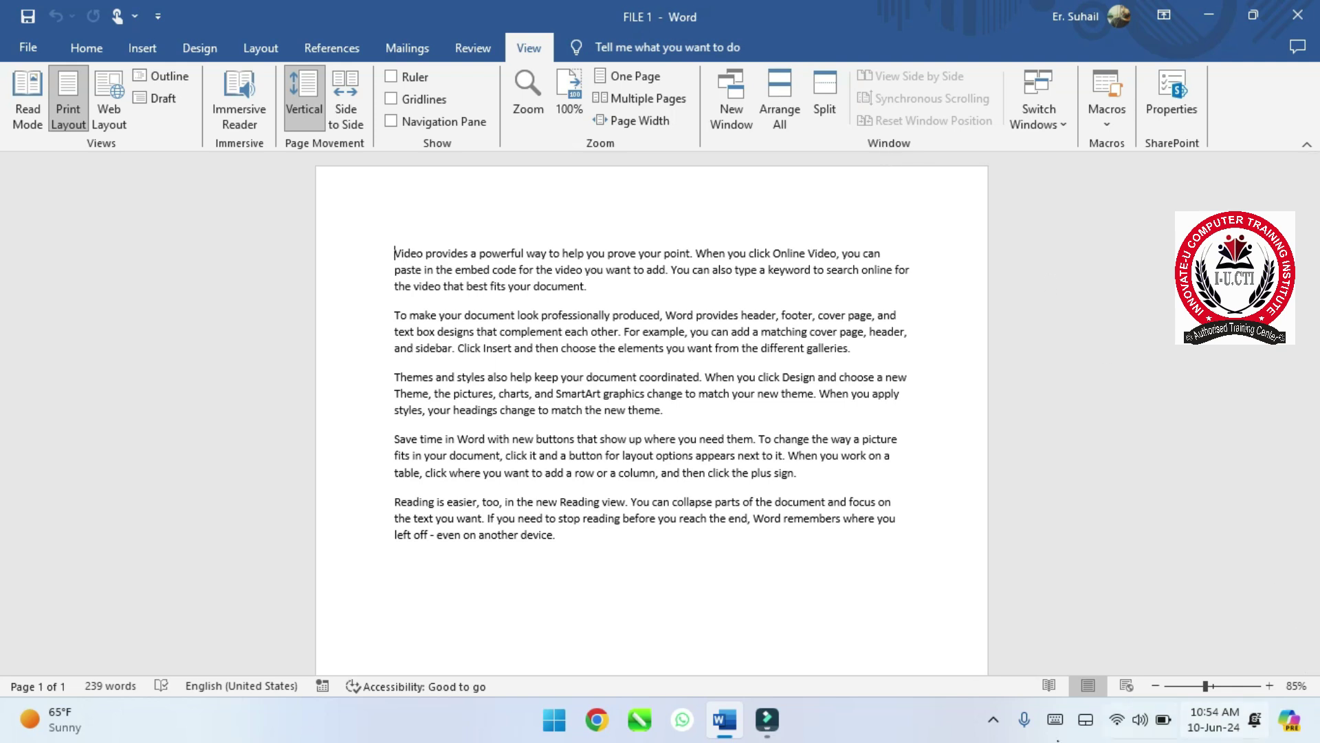
pyautogui.click(1001, 715)
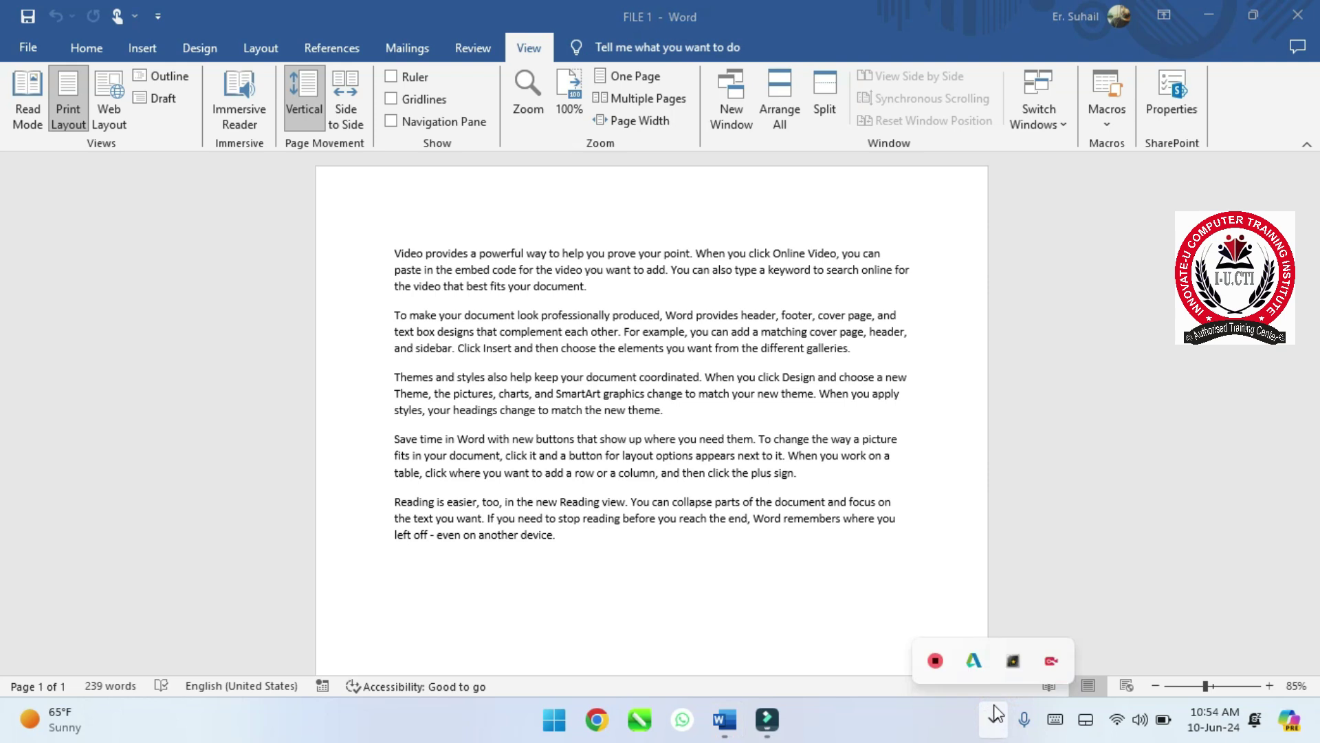
pyautogui.rightClick(935, 662)
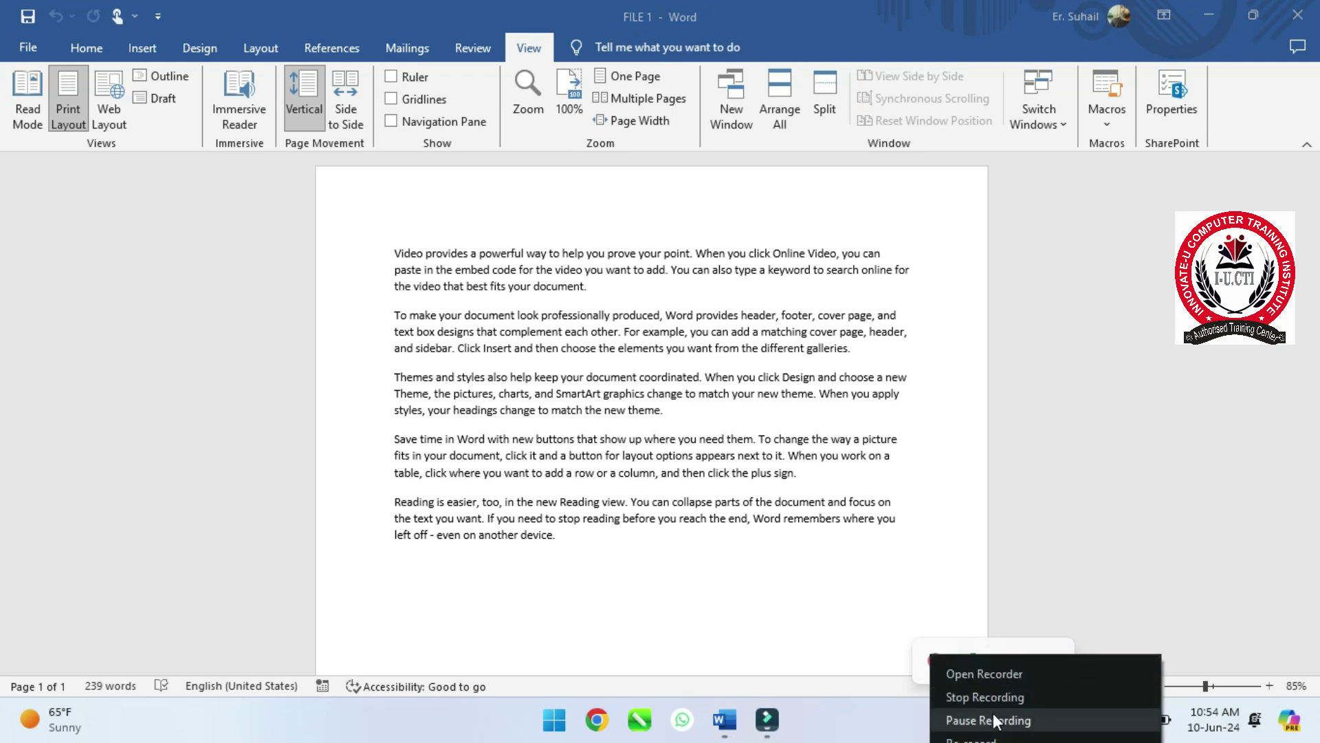